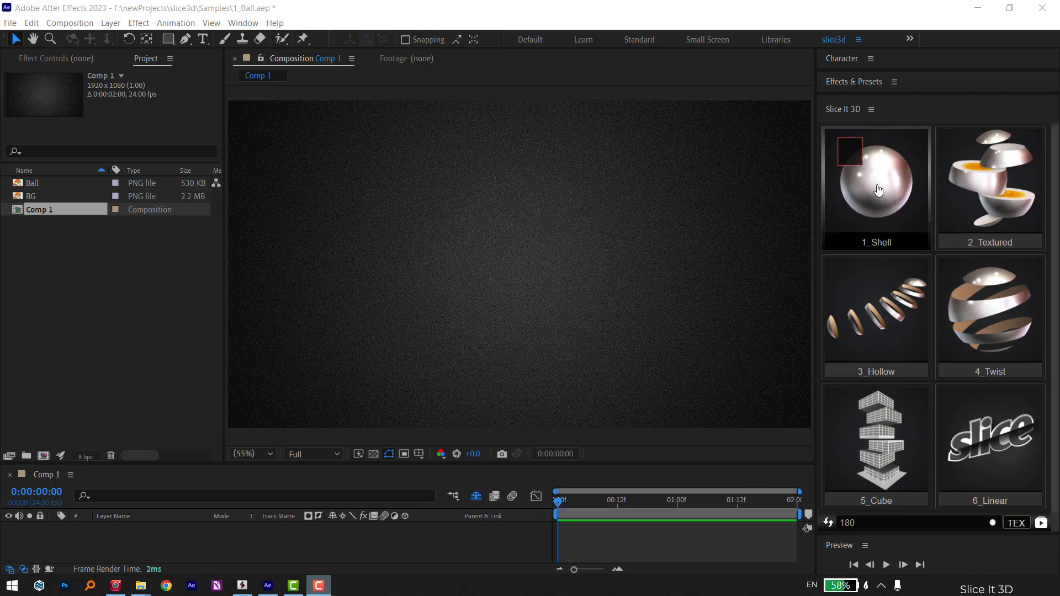
Step: Add the Ball image to Comp 1 and scale it down to 59%
mouse_move(878, 190)
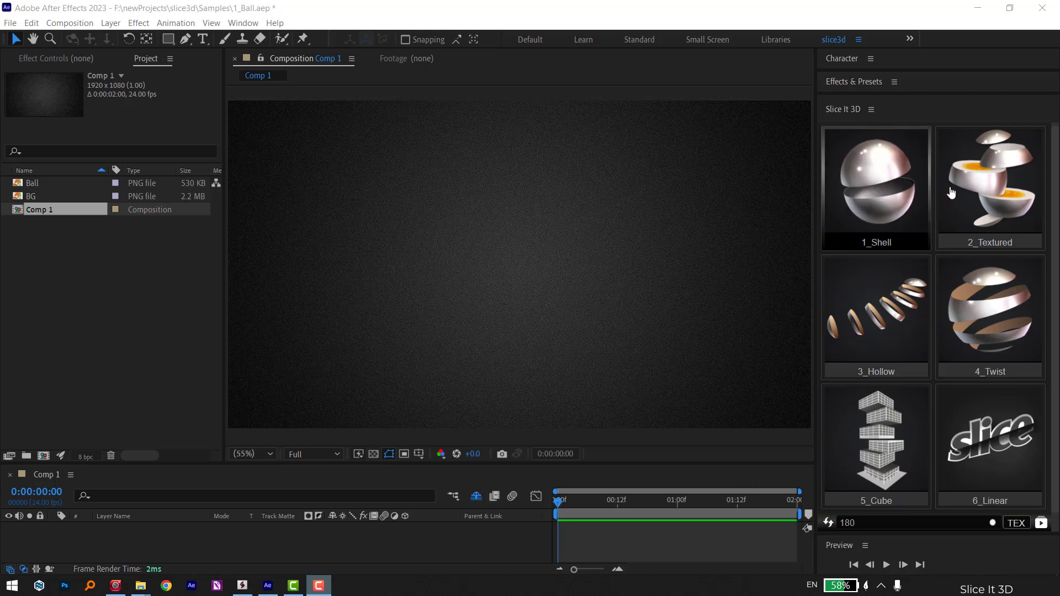
mouse_move(958, 193)
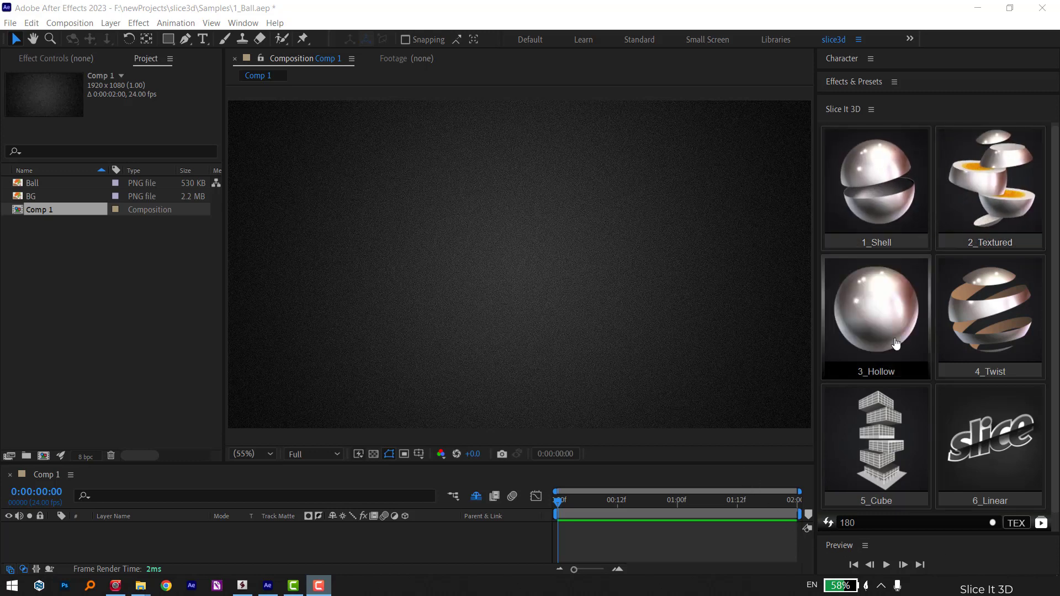
click(858, 527)
click(857, 528)
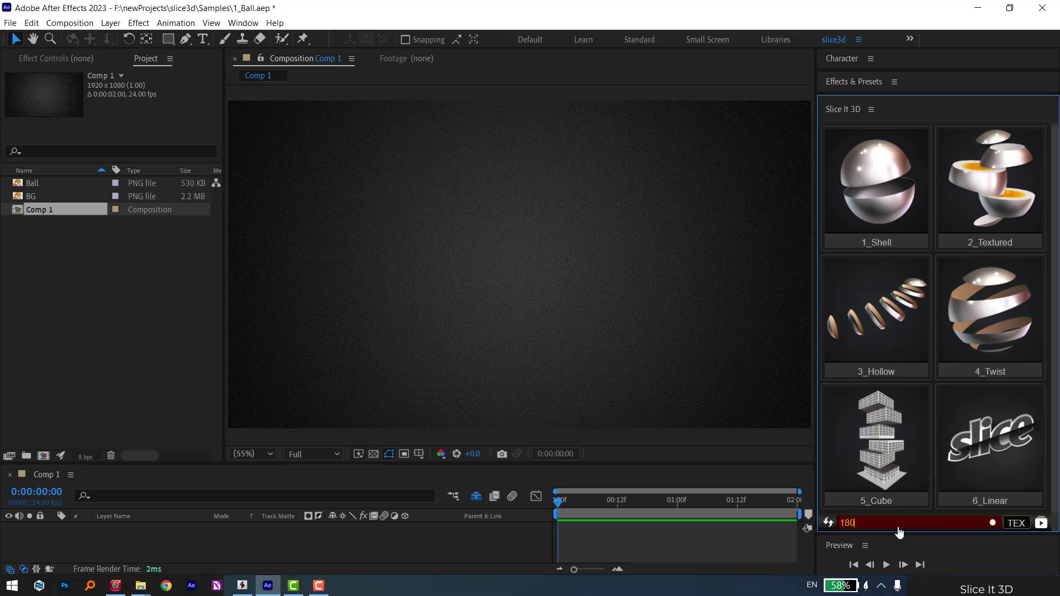
drag(33, 183, 154, 537)
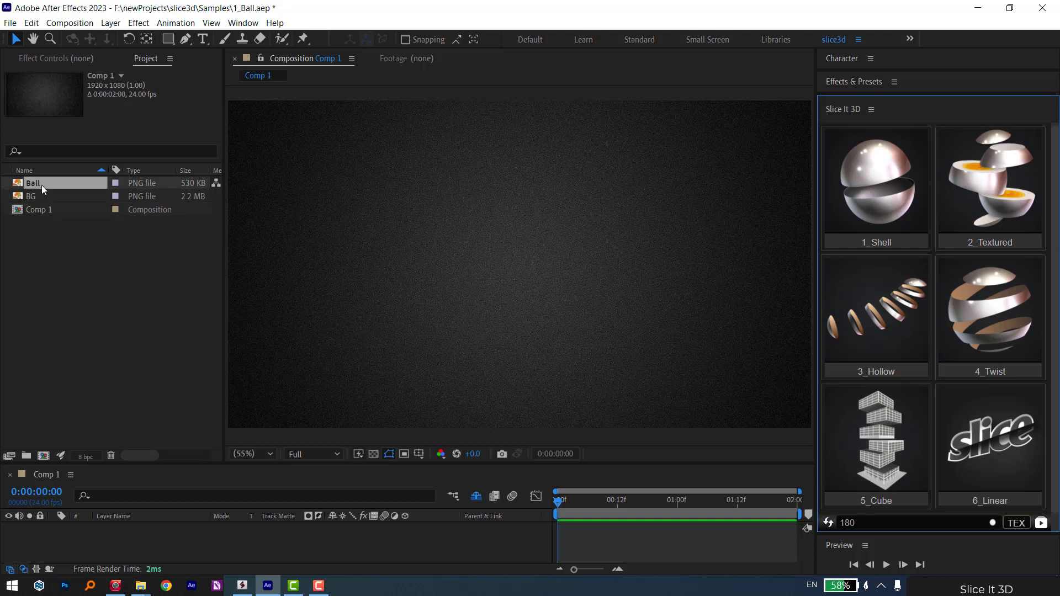
key(s)
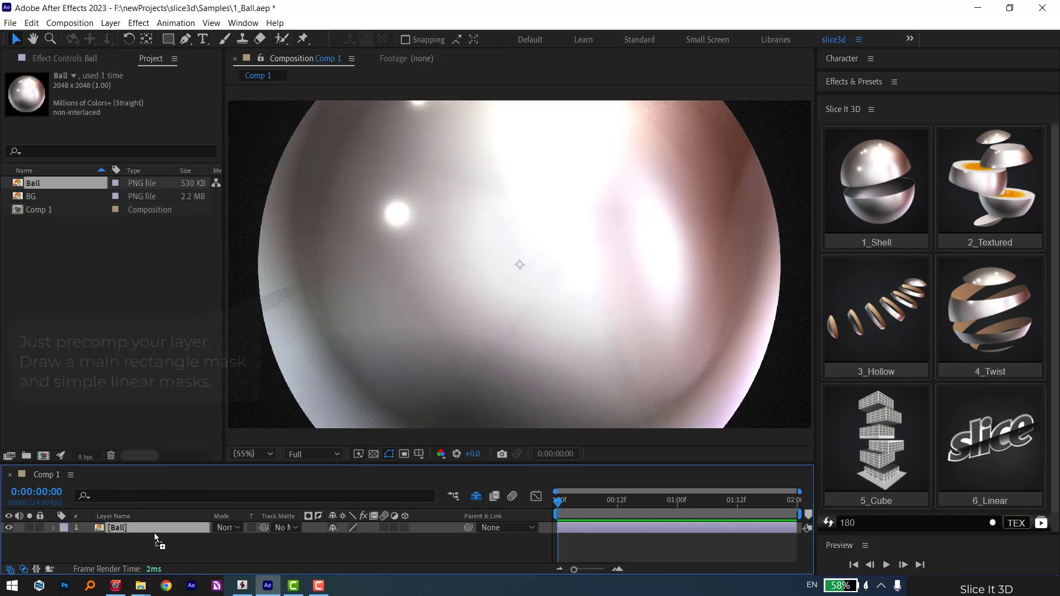
drag(348, 539, 330, 544)
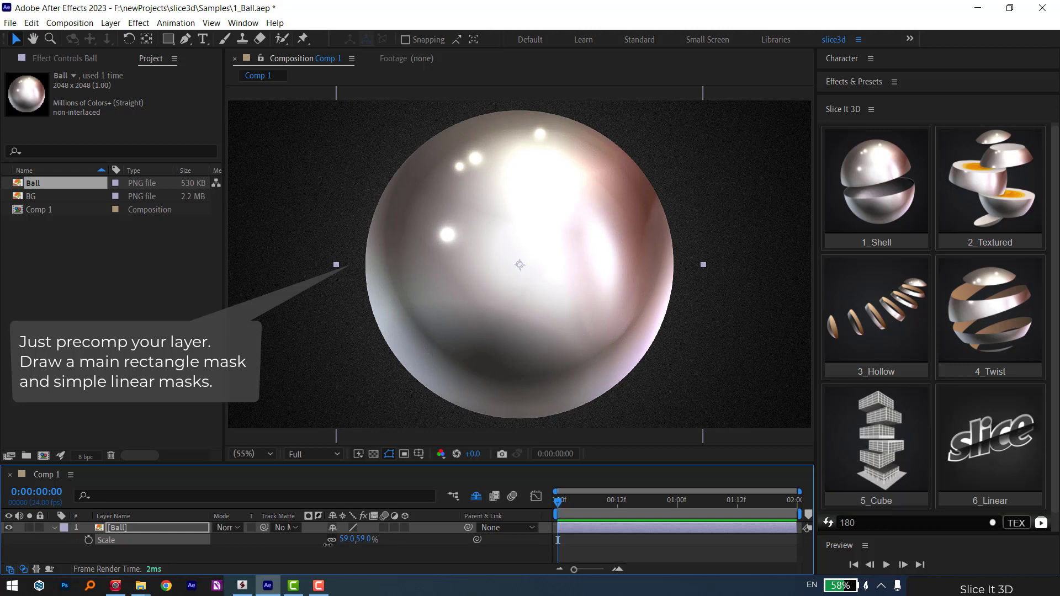
Step: Pre-compose the Ball layer into Ball Comp 1, moving all attributes into it
right_click(499, 248)
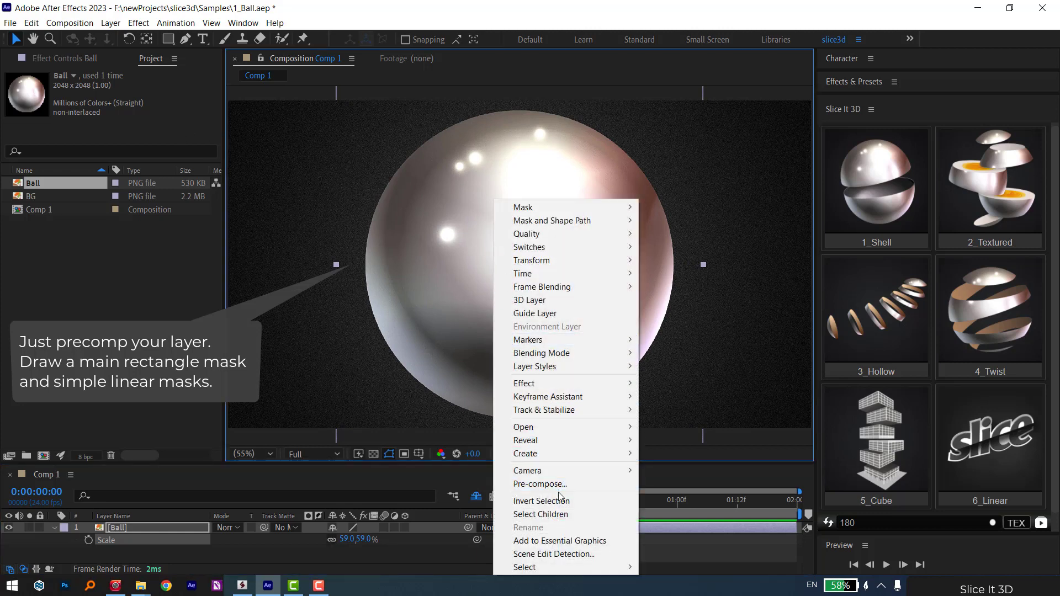
click(543, 481)
click(422, 299)
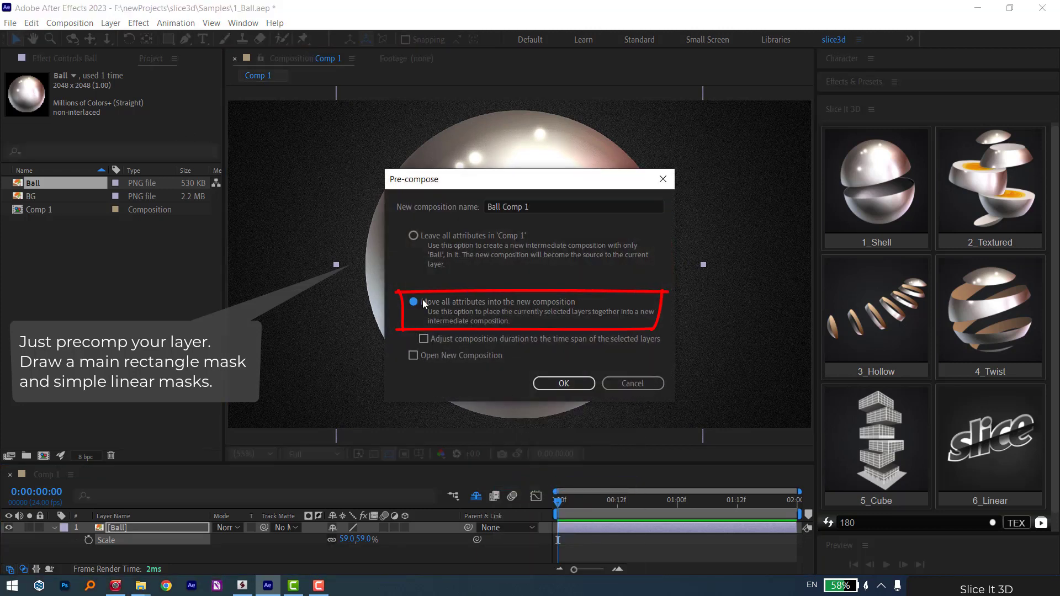
click(580, 382)
click(168, 38)
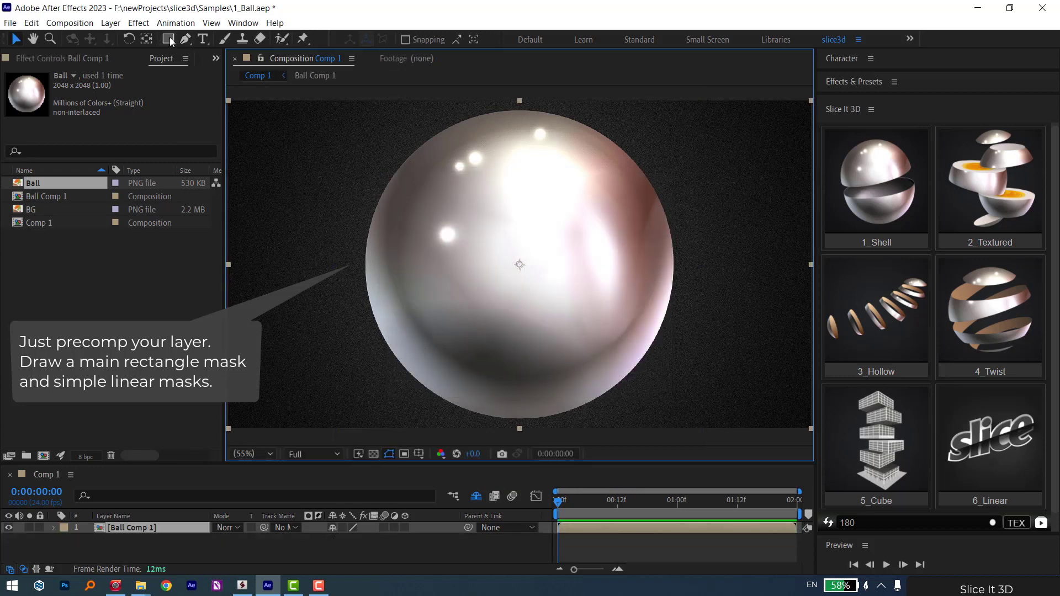
Step: Draw a rectangle mask around the ball and a straight Pen mask line from its right edge to its left edge
drag(517, 264, 678, 104)
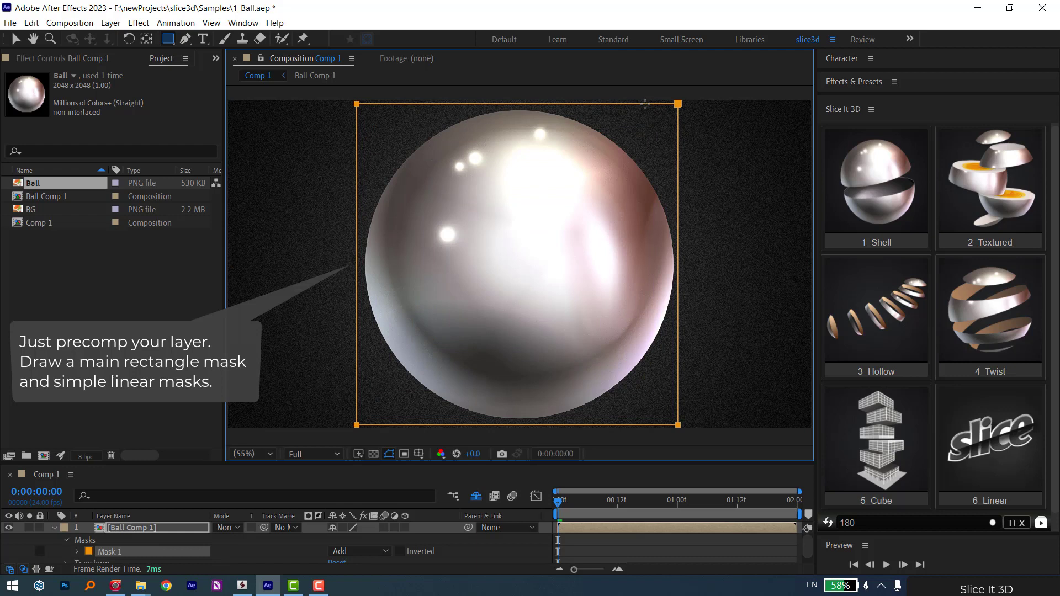
click(185, 38)
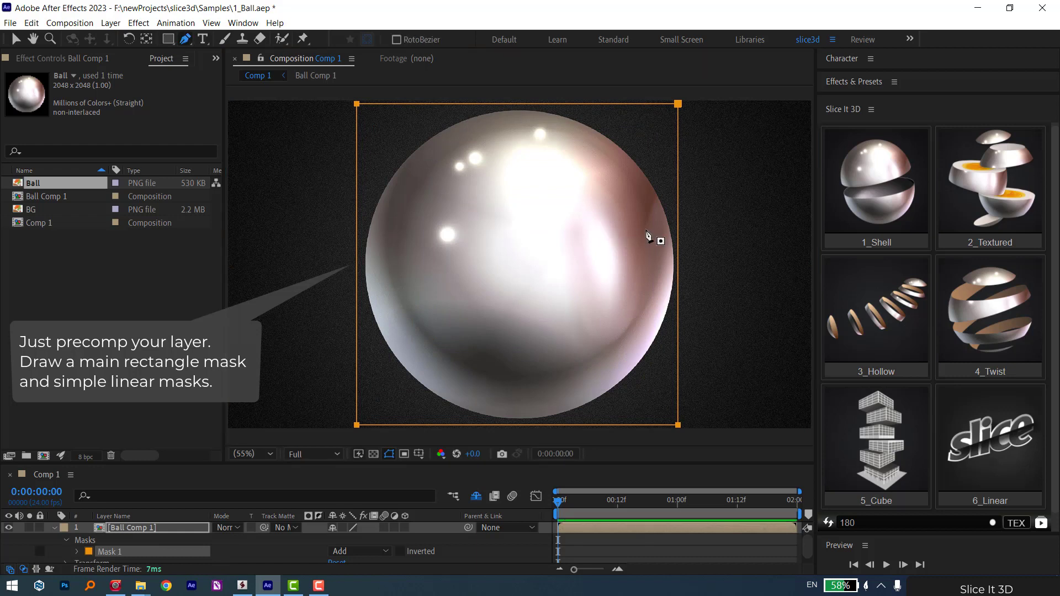
click(671, 237)
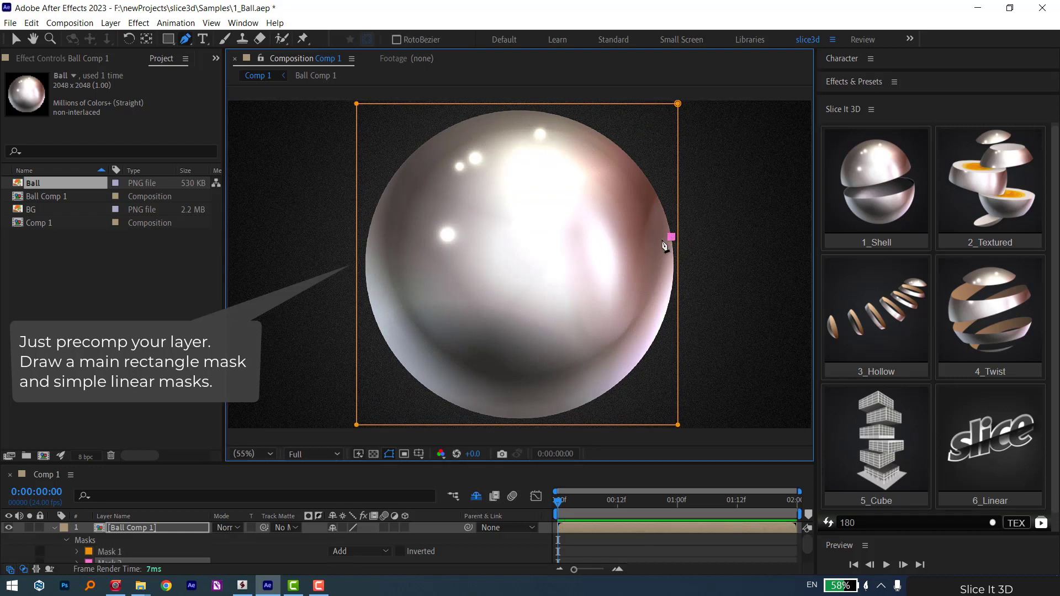
click(366, 278)
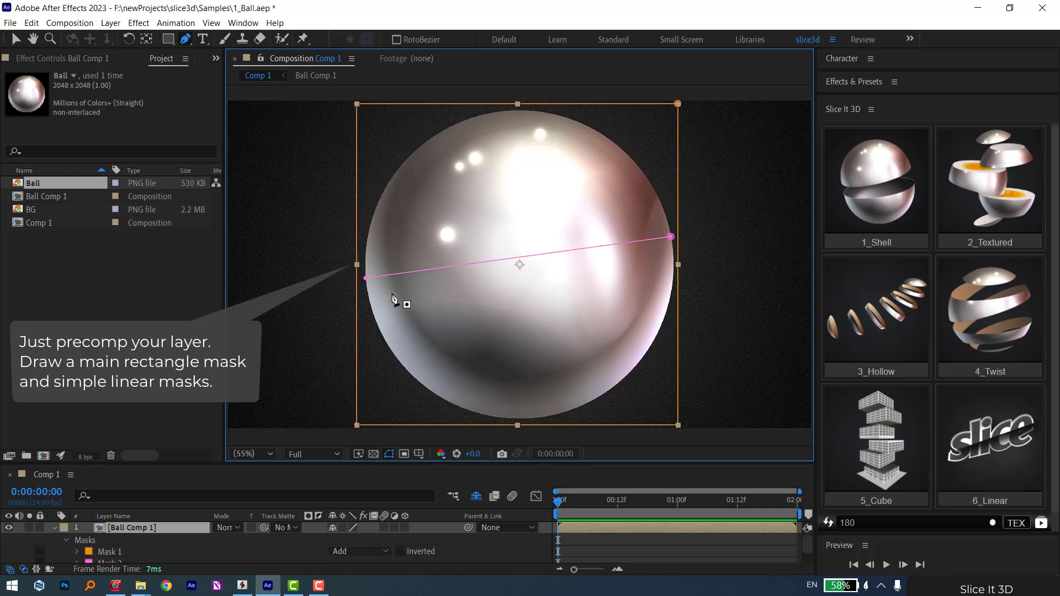
click(846, 523)
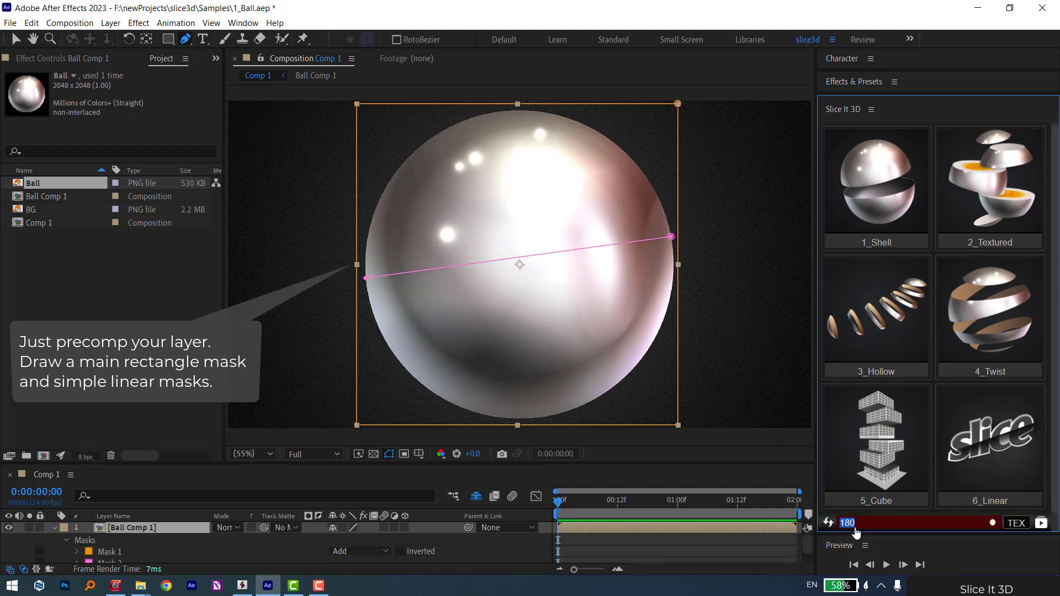
text(100)
Step: Apply 1_Shell to the ball, pull the top half away, then undo the slice
click(872, 191)
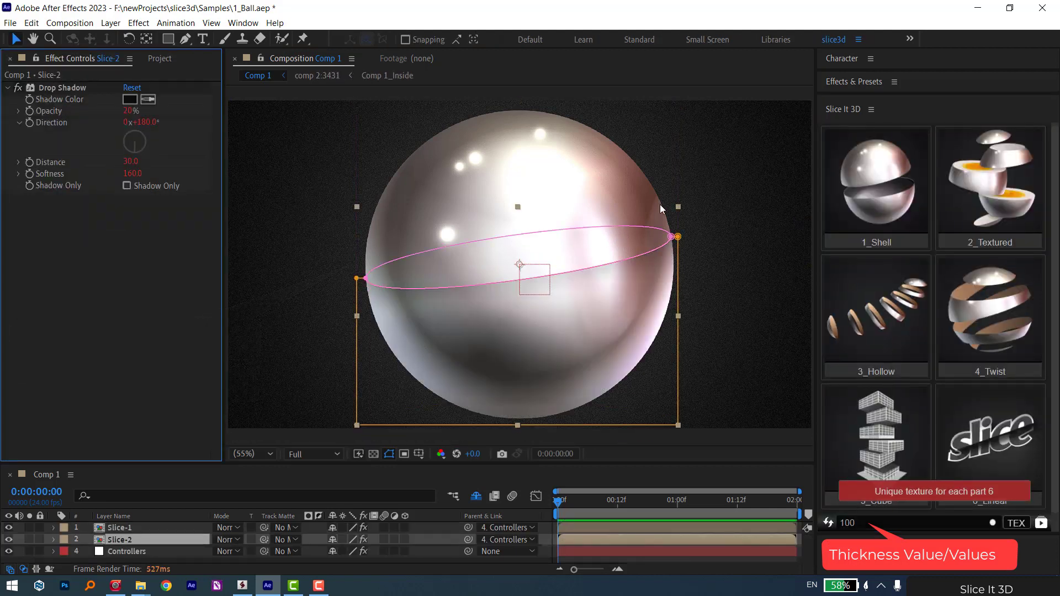
mouse_move(552, 190)
mouse_down()
mouse_move(495, 129)
mouse_move(524, 118)
mouse_up()
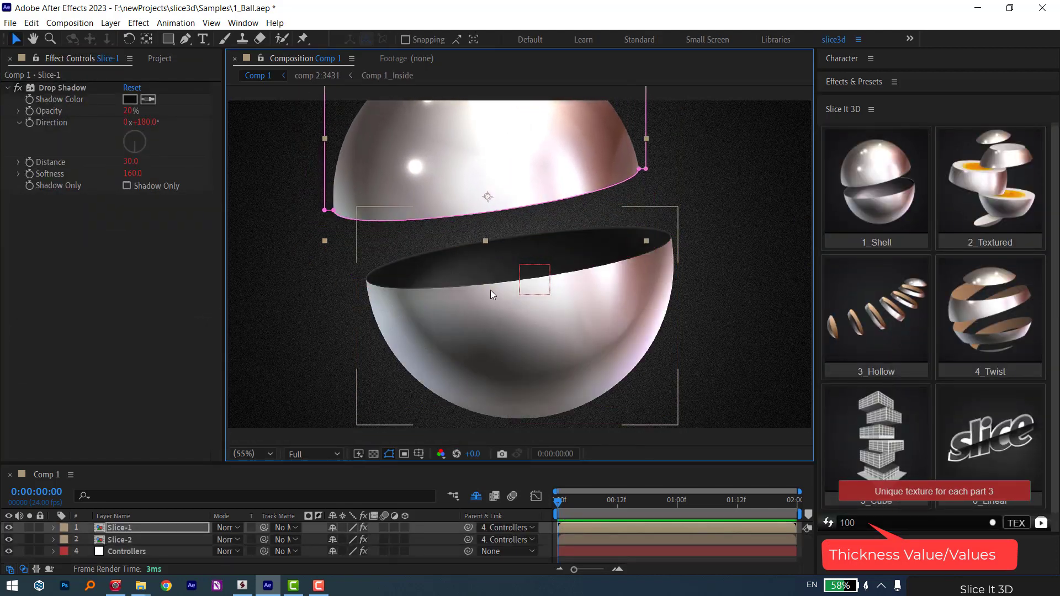
click(31, 23)
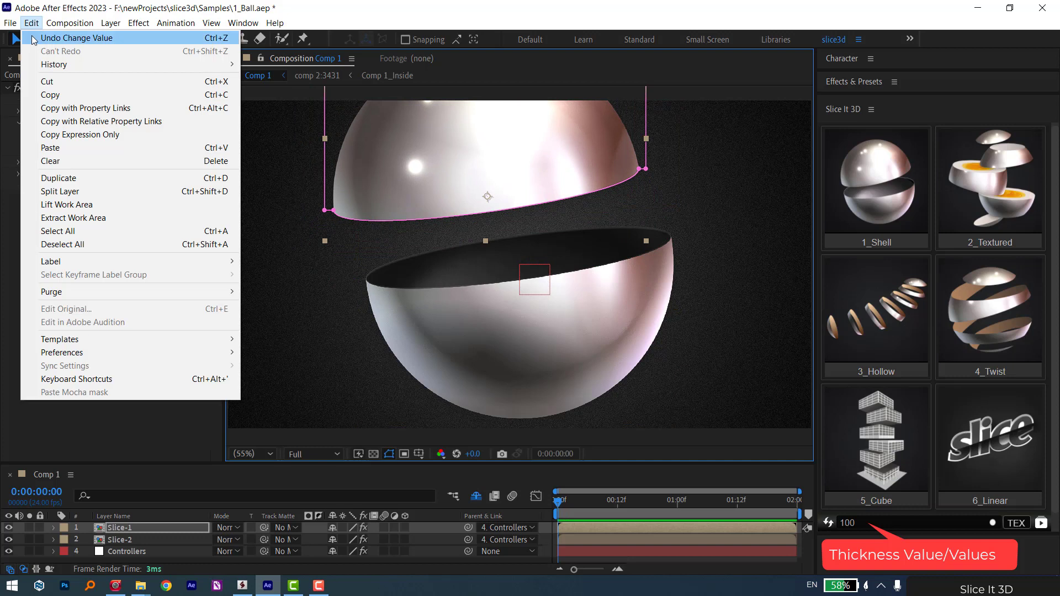
click(50, 31)
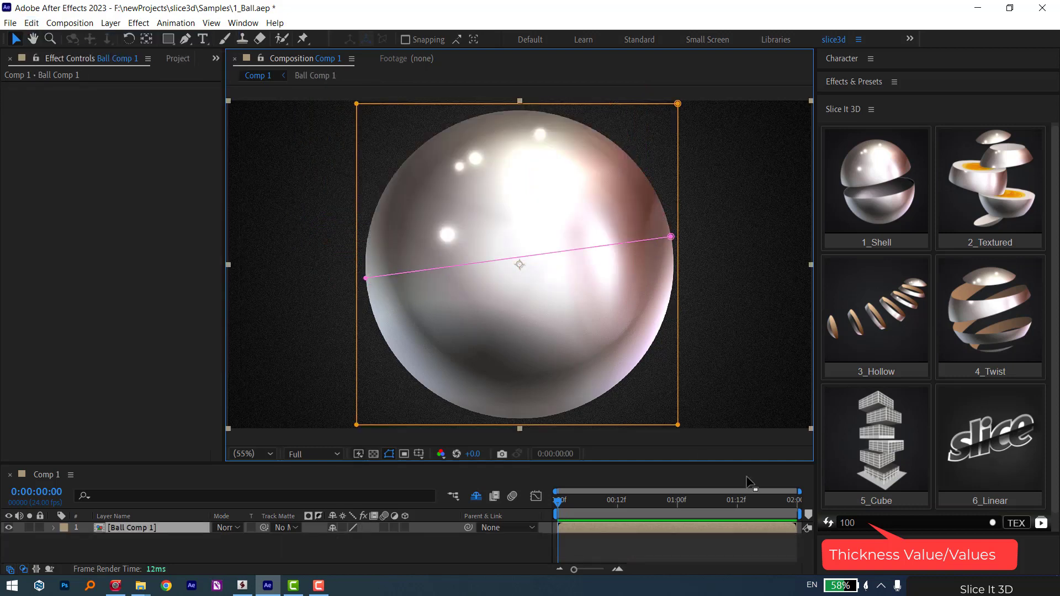
Step: Reapply 1_Shell at thickness 180 and select the top and bottom half-shells
click(852, 524)
text(180)
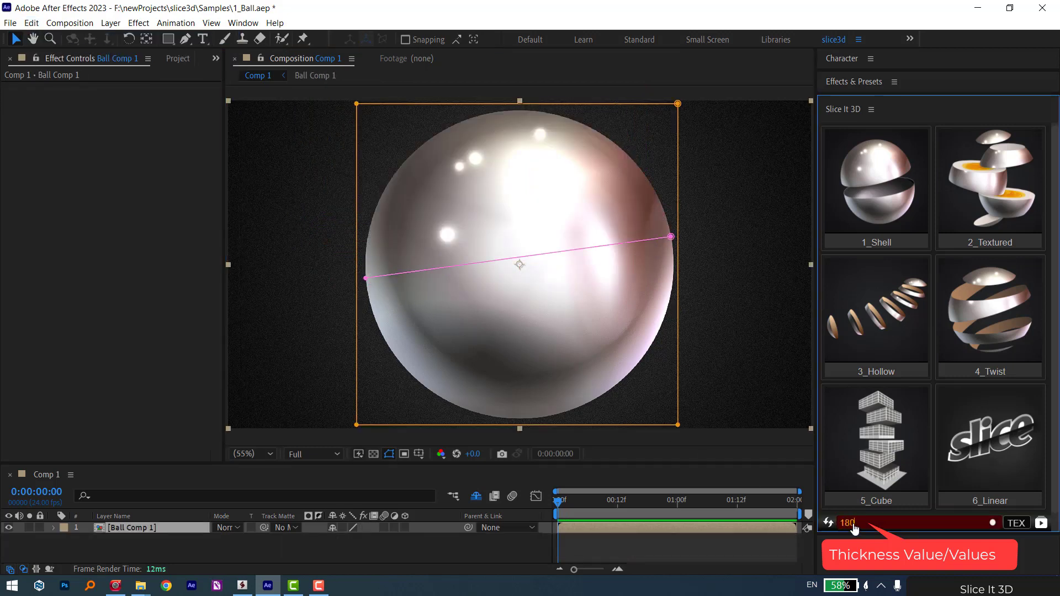
click(859, 157)
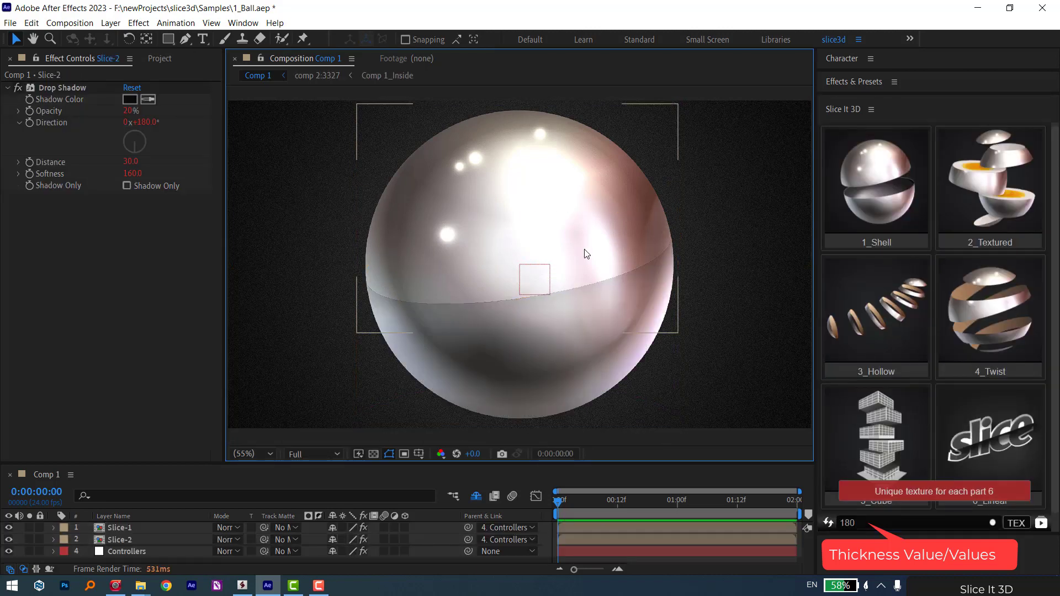
click(569, 175)
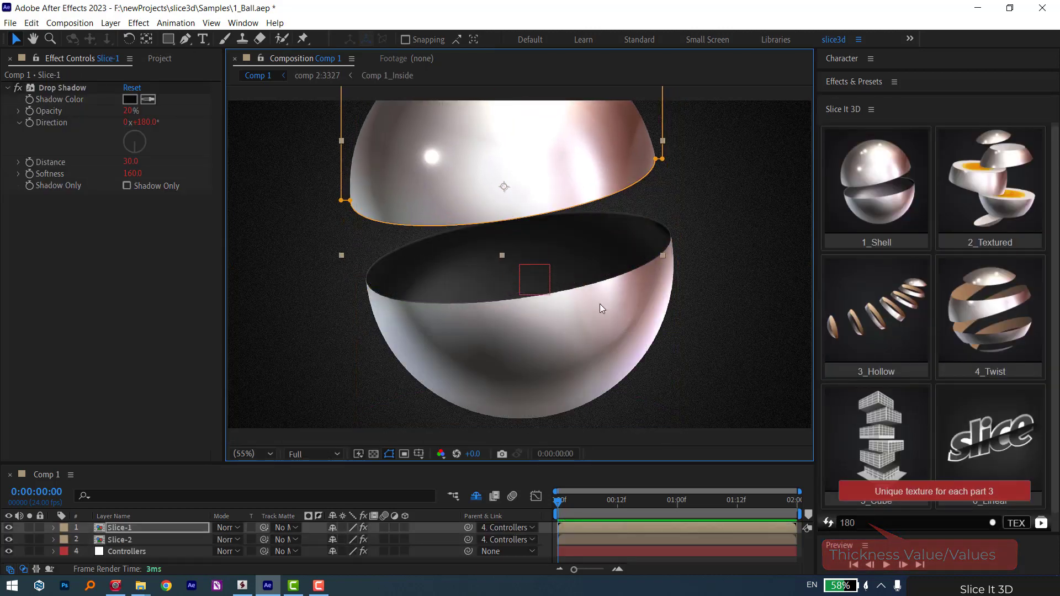
click(587, 344)
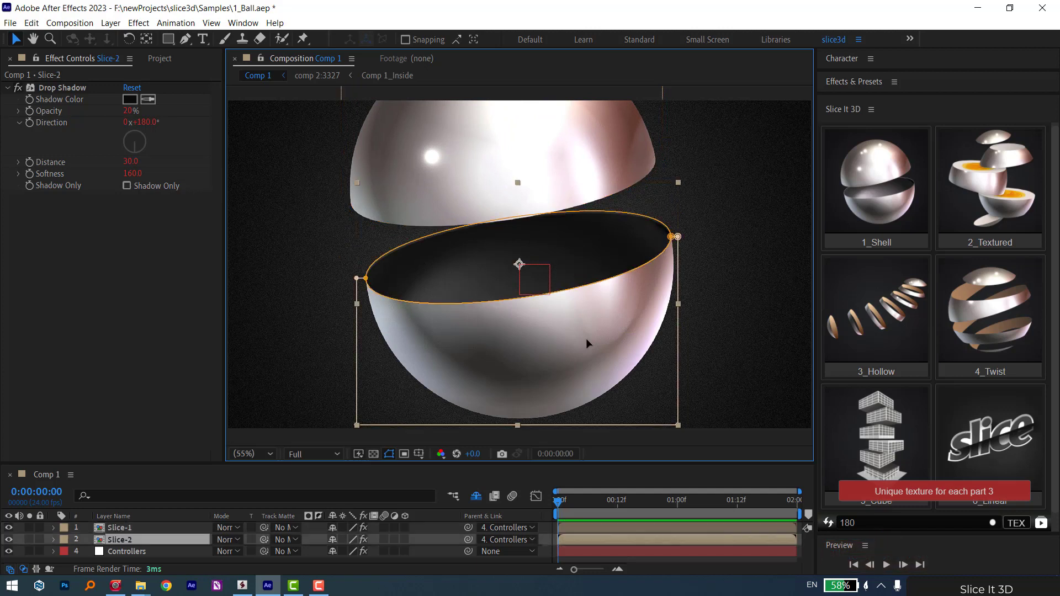
Step: Apply a new thickness to the lower half-shell, then undo the change
click(829, 524)
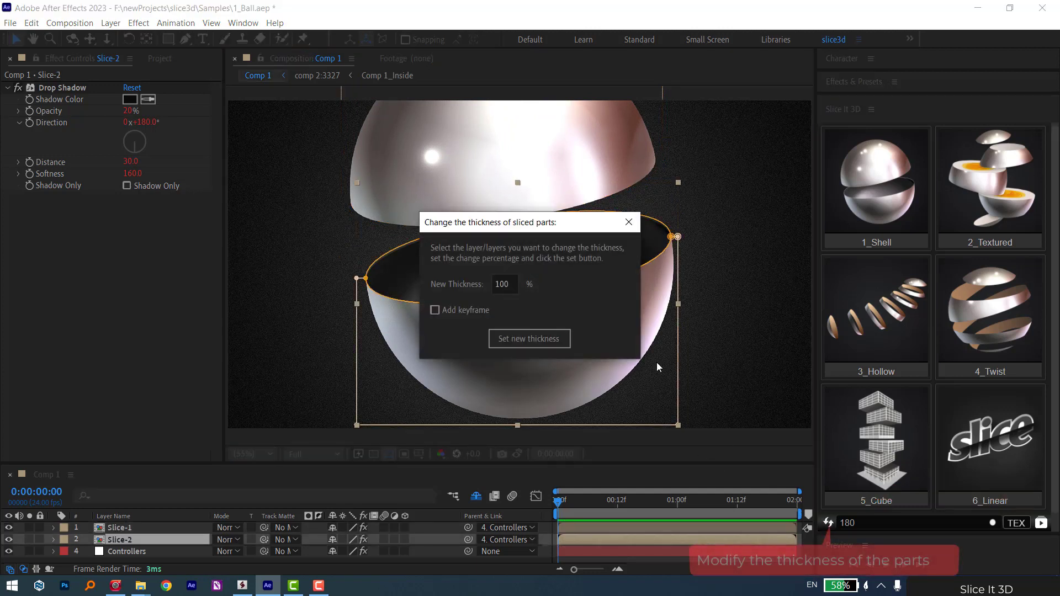
double_click(502, 285)
drag(453, 222, 656, 232)
text(50)
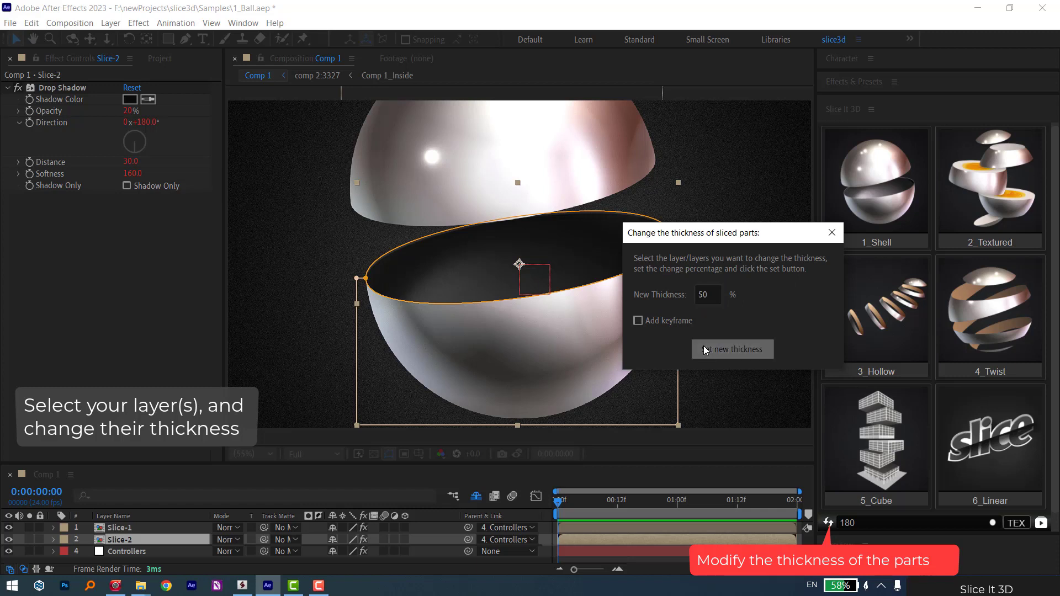
click(703, 346)
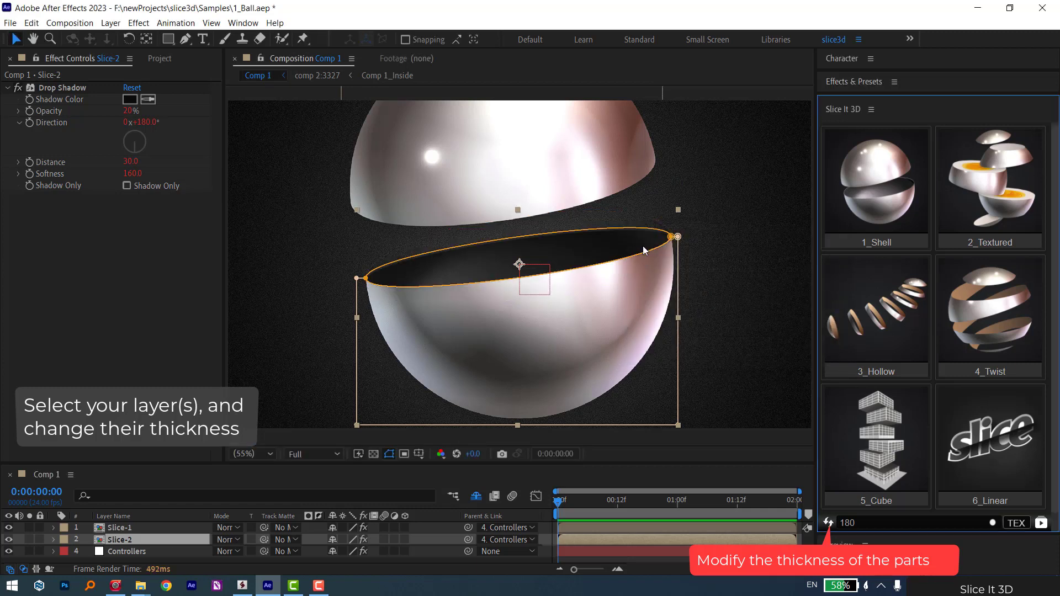
click(31, 23)
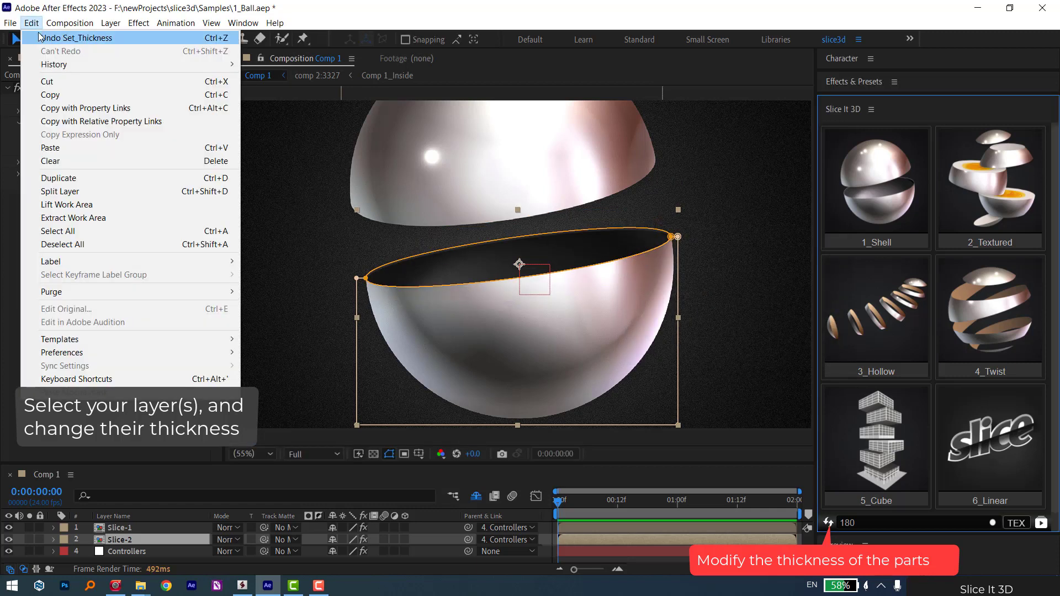
click(44, 35)
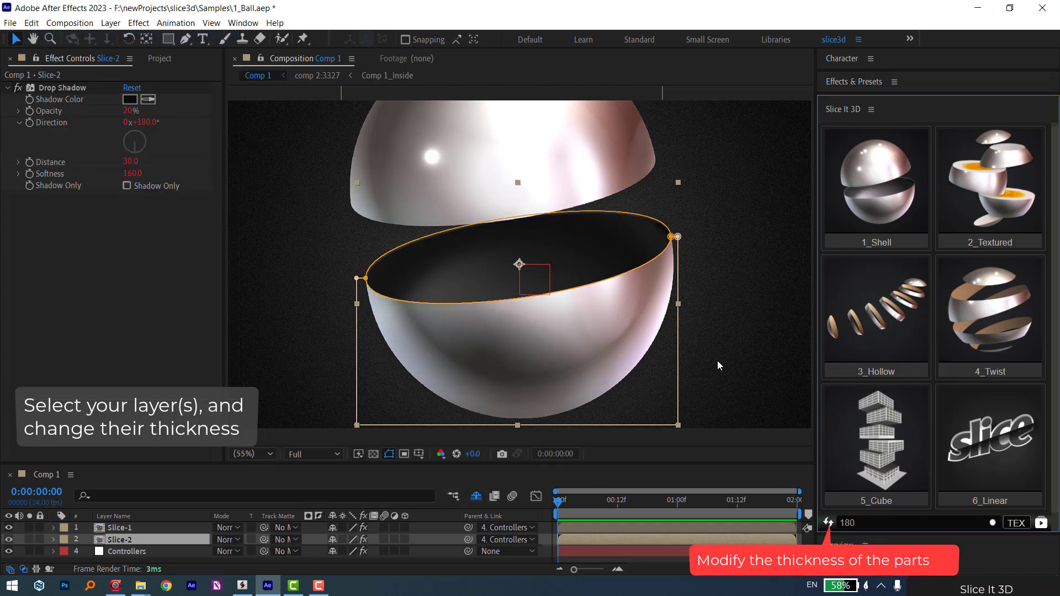
Step: Apply 50% thickness to all three layers, undo it, and deselect everything
drag(714, 128, 465, 347)
click(827, 523)
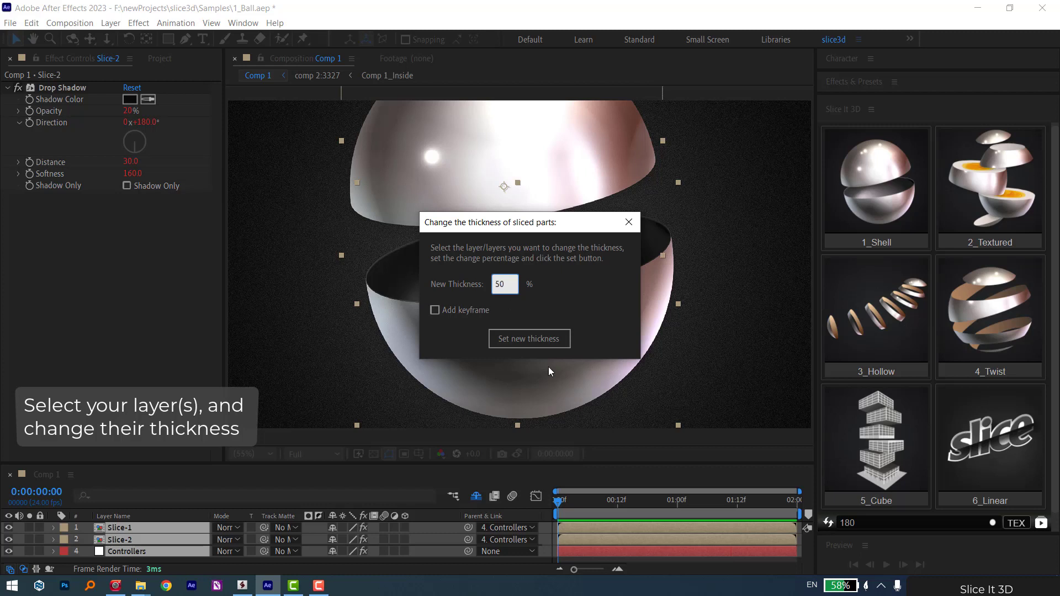
click(540, 339)
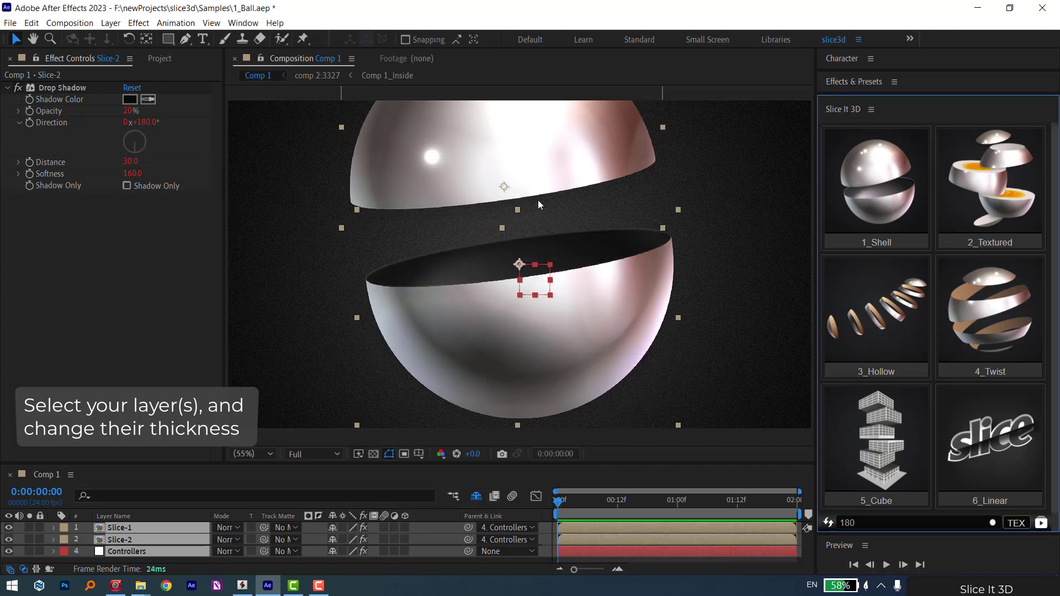
click(32, 23)
click(49, 36)
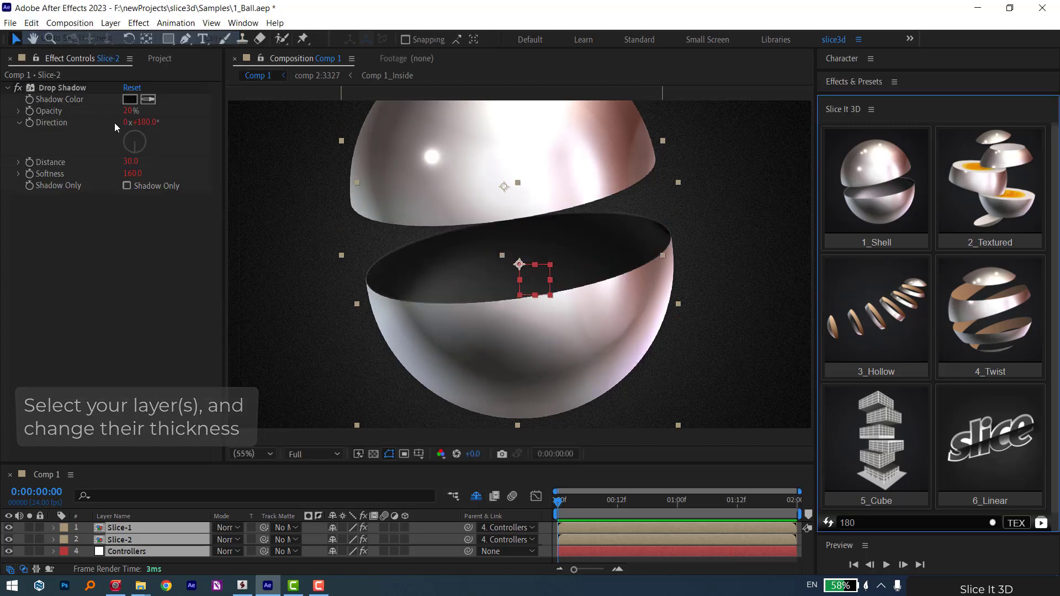
click(316, 396)
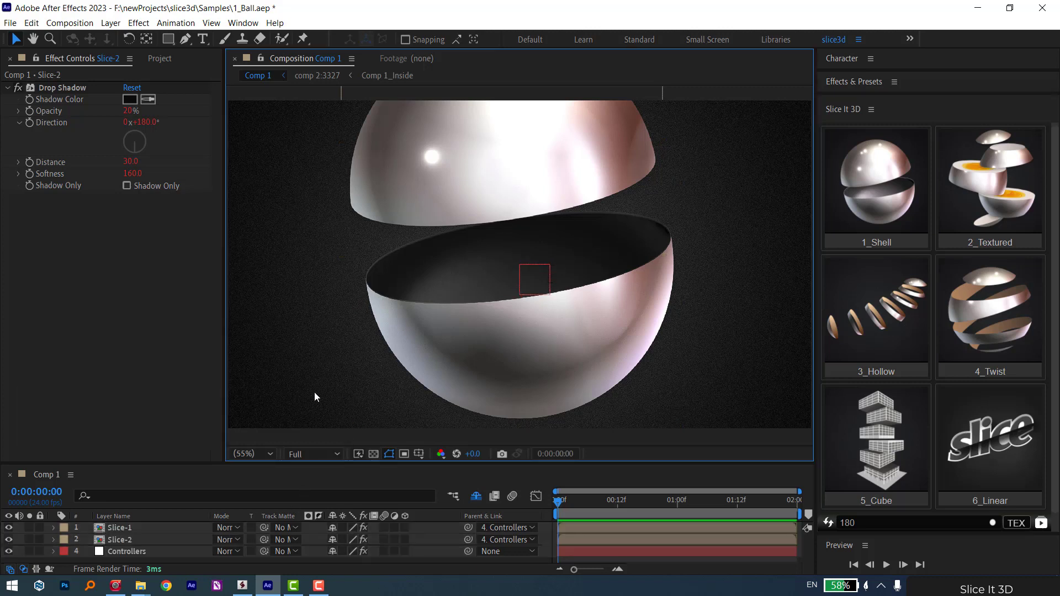
Step: Set the Controllers X Offset to 20 and Y Offset to -40, then cancel a dark red gradient start colour
click(138, 551)
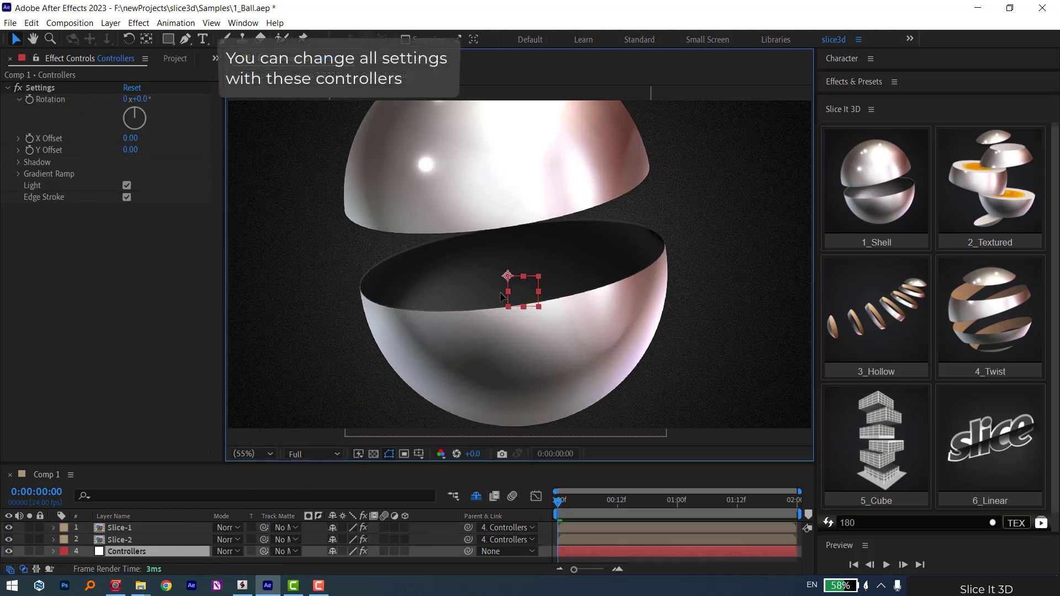
drag(130, 138, 103, 146)
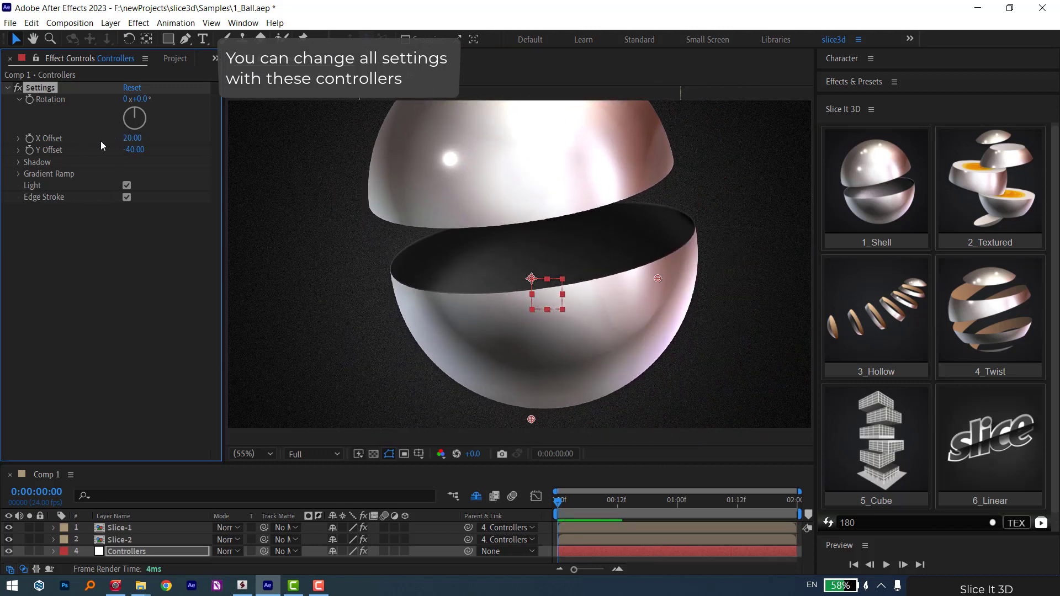
click(19, 175)
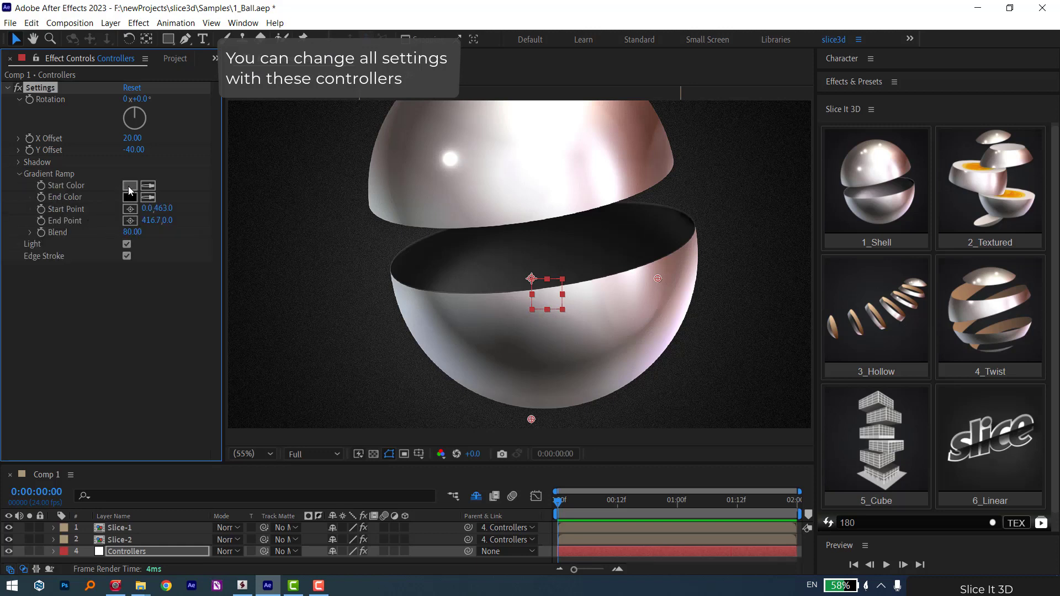
click(129, 191)
drag(184, 379, 195, 382)
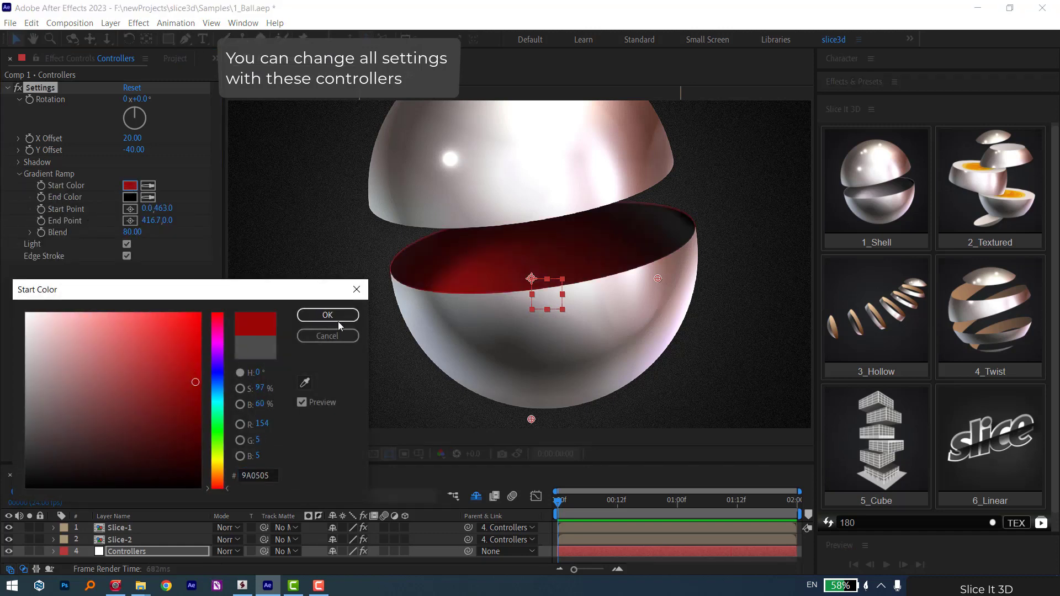
click(315, 338)
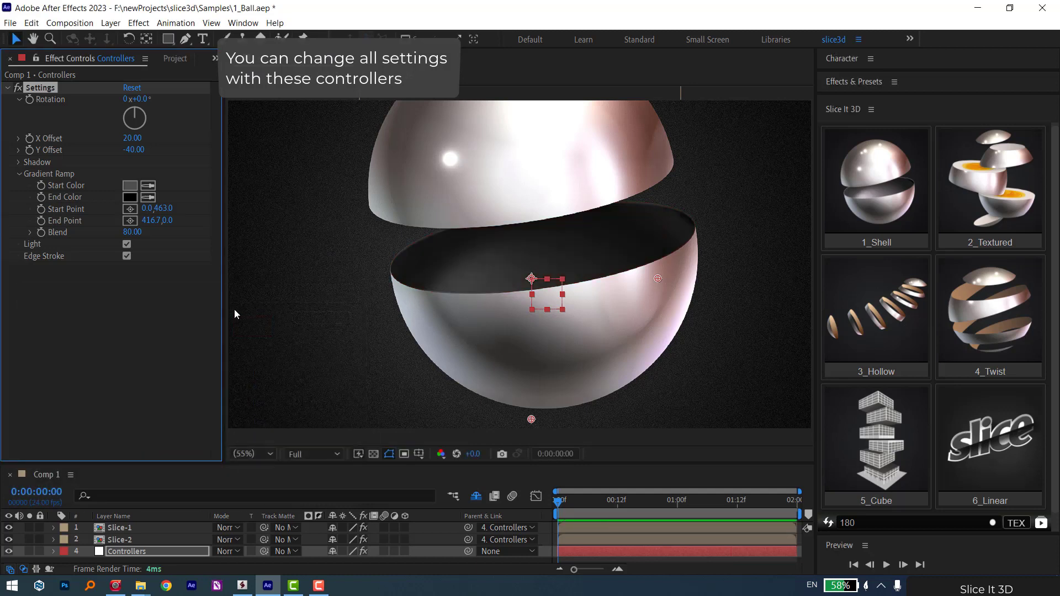
Step: Turn Light off and back on, and toggle Edge Stroke
click(127, 244)
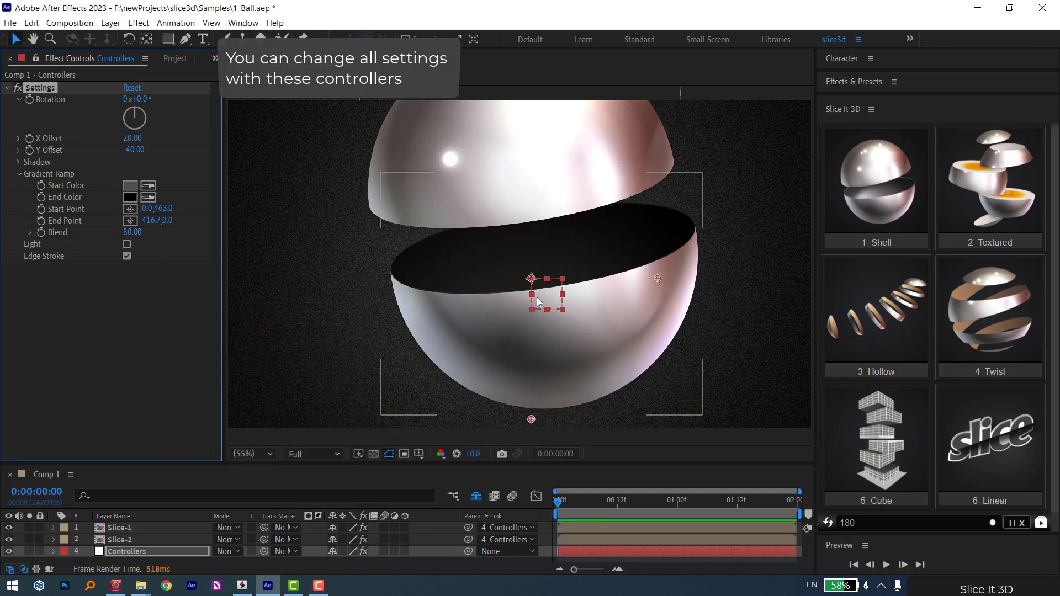
click(130, 244)
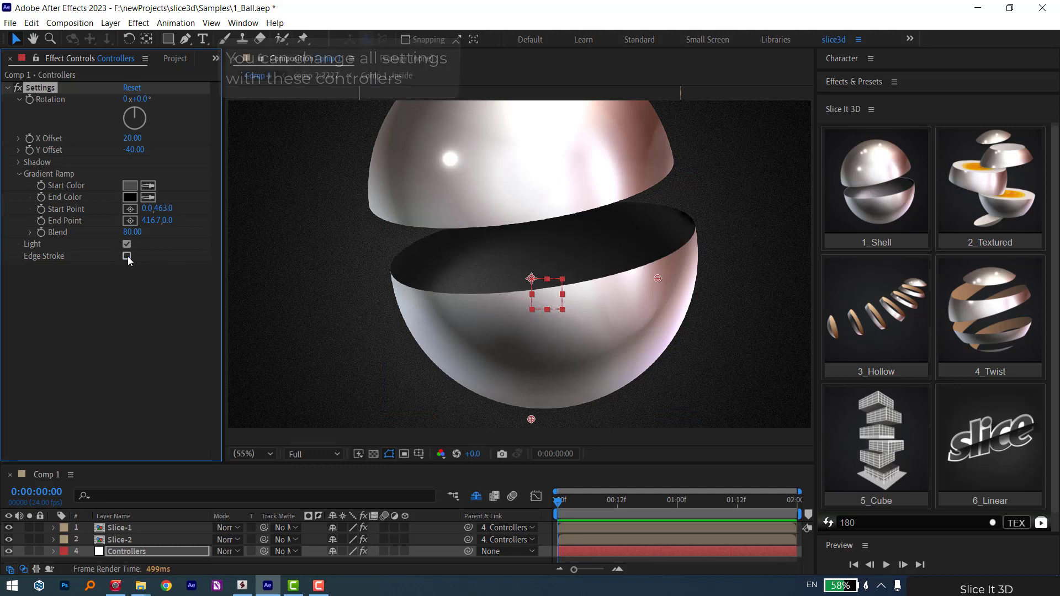
click(127, 256)
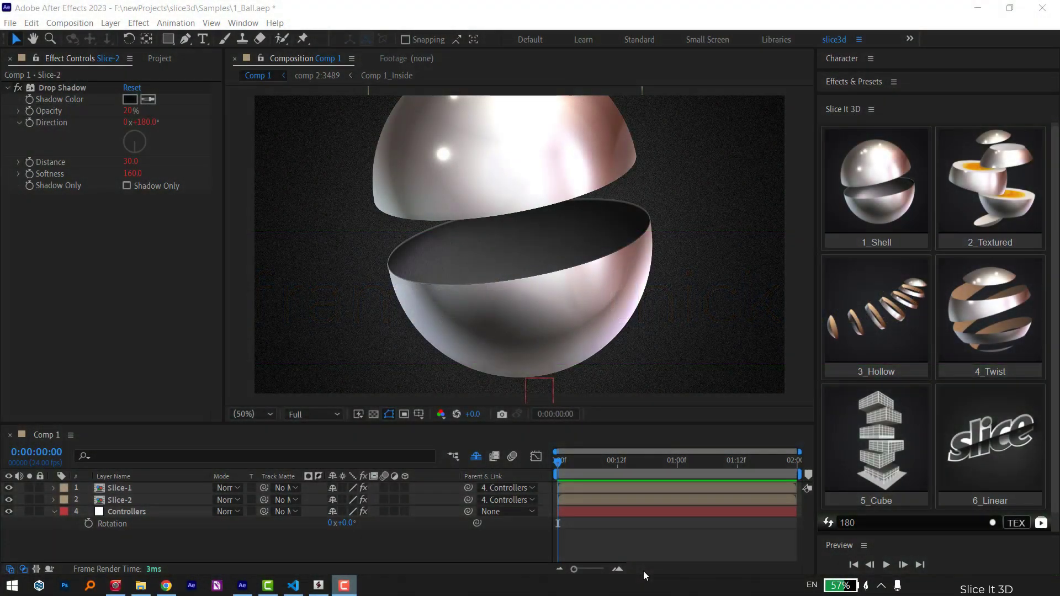
Step: Select both ball slices and set their thickness to 50%
drag(671, 134, 372, 374)
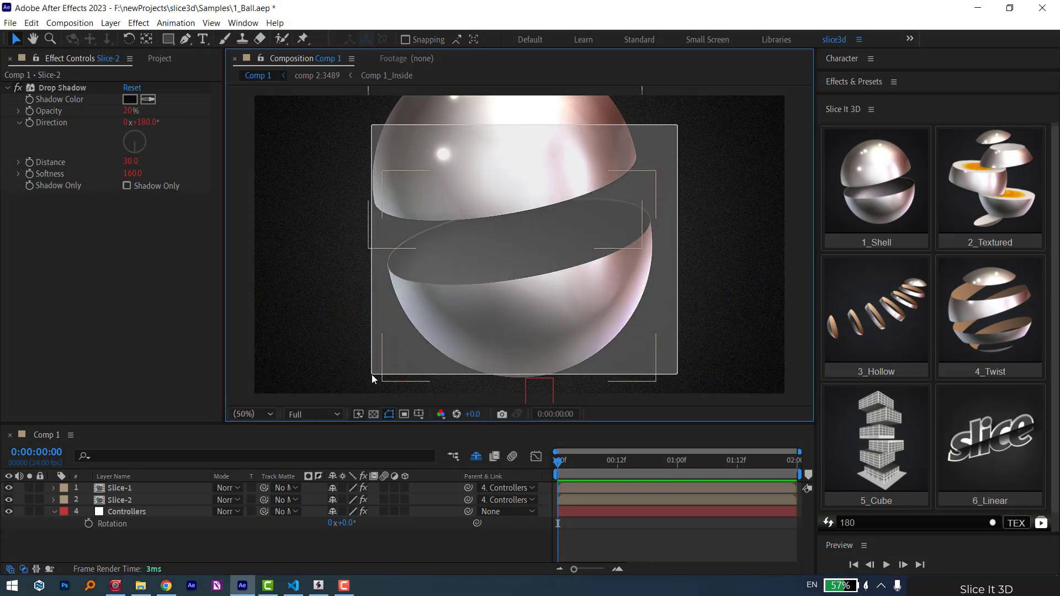
click(587, 462)
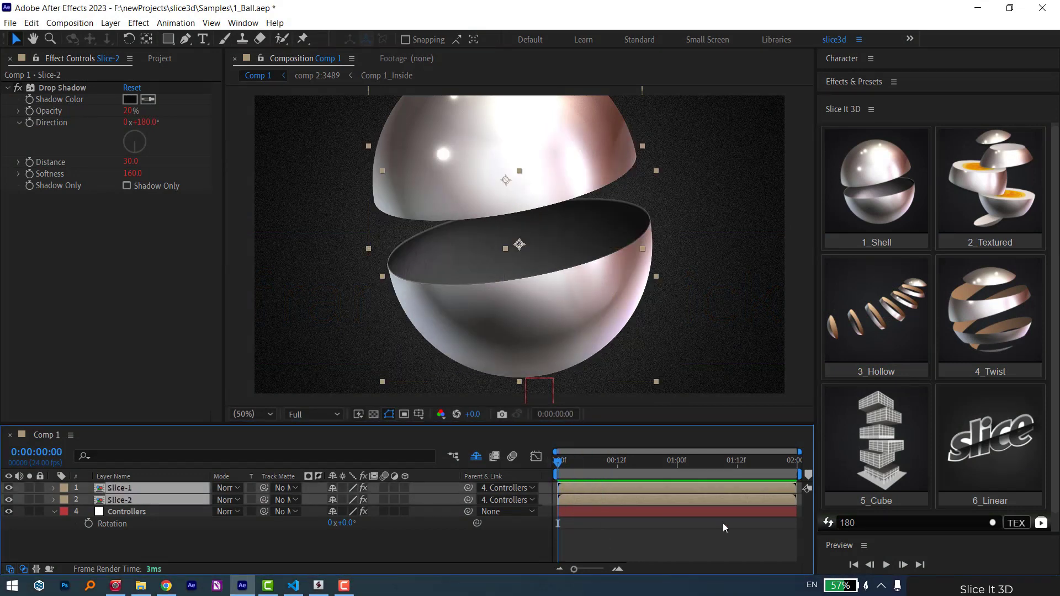
click(827, 523)
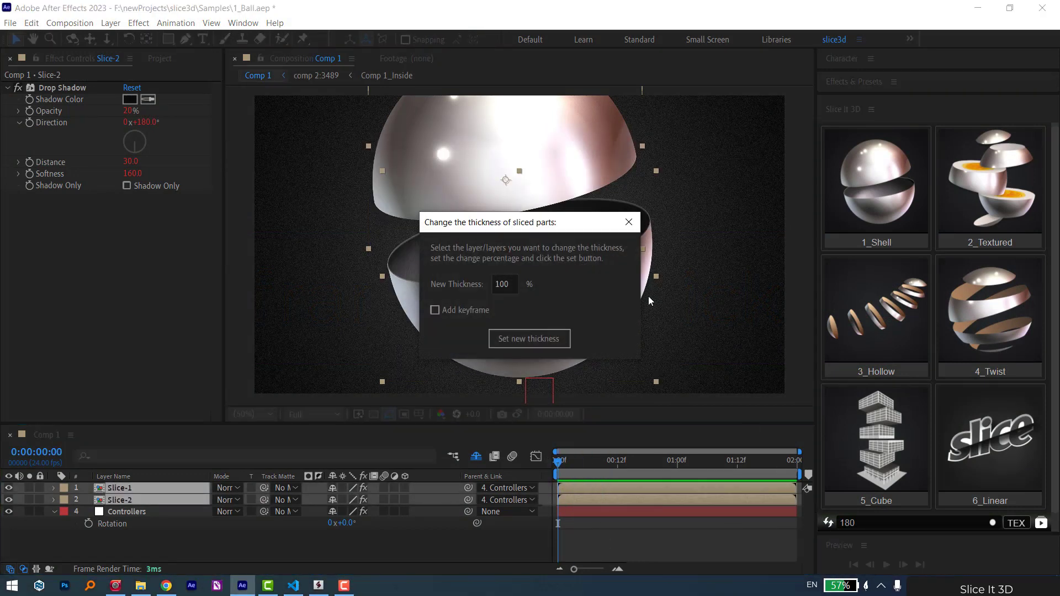
drag(596, 243, 717, 269)
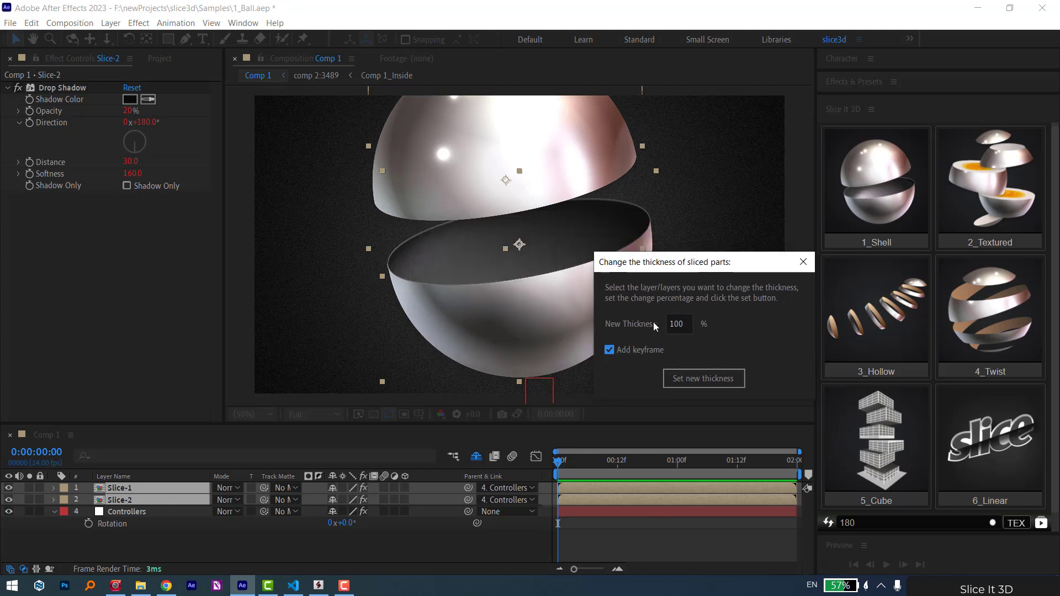
double_click(674, 323)
text(50)
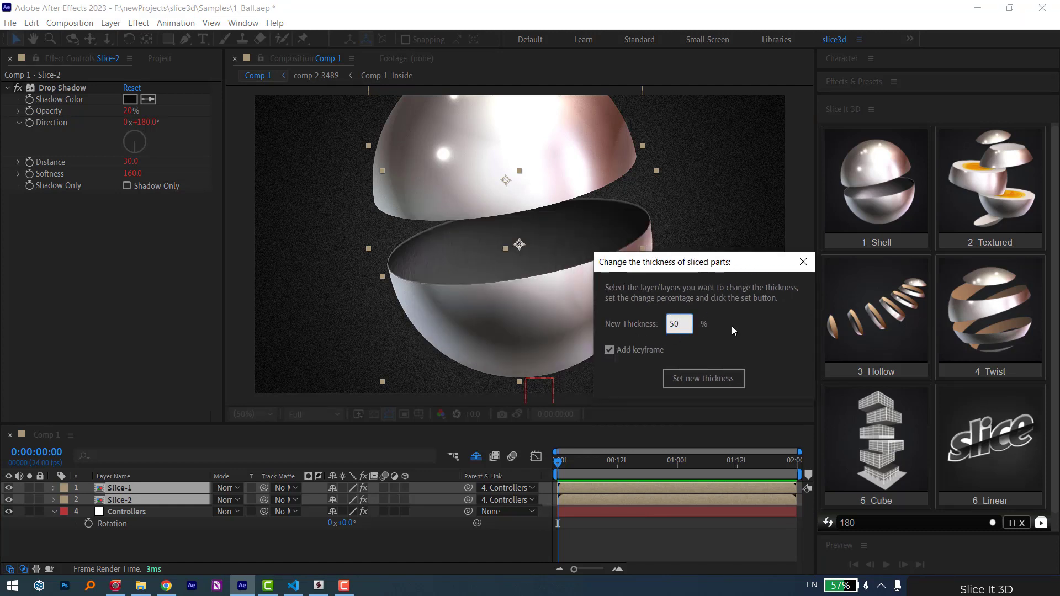
click(694, 379)
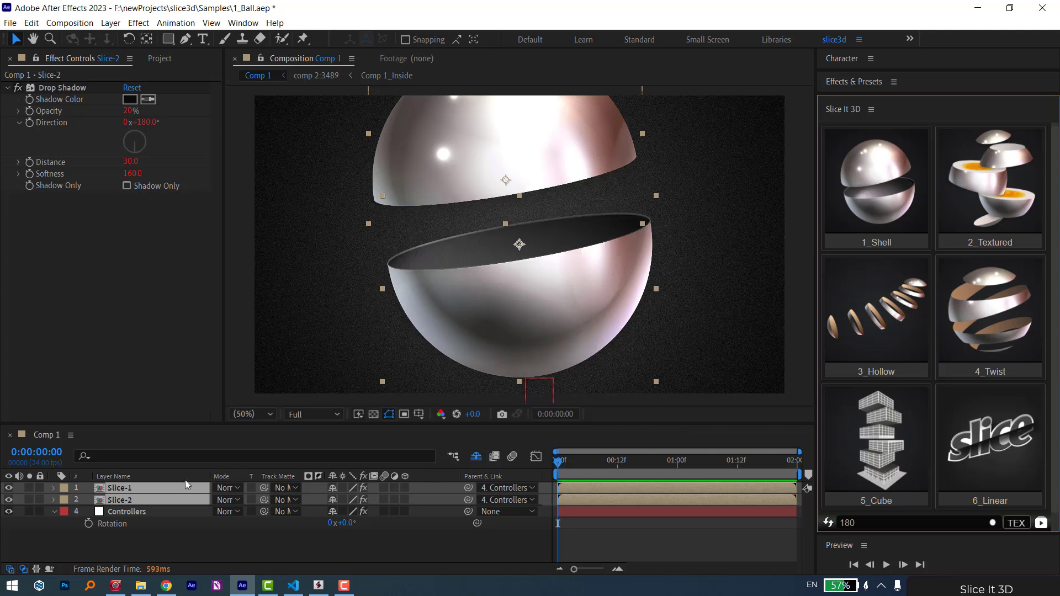
Step: Keyframe the slices' thickness to 200% at 1:00
key(m)
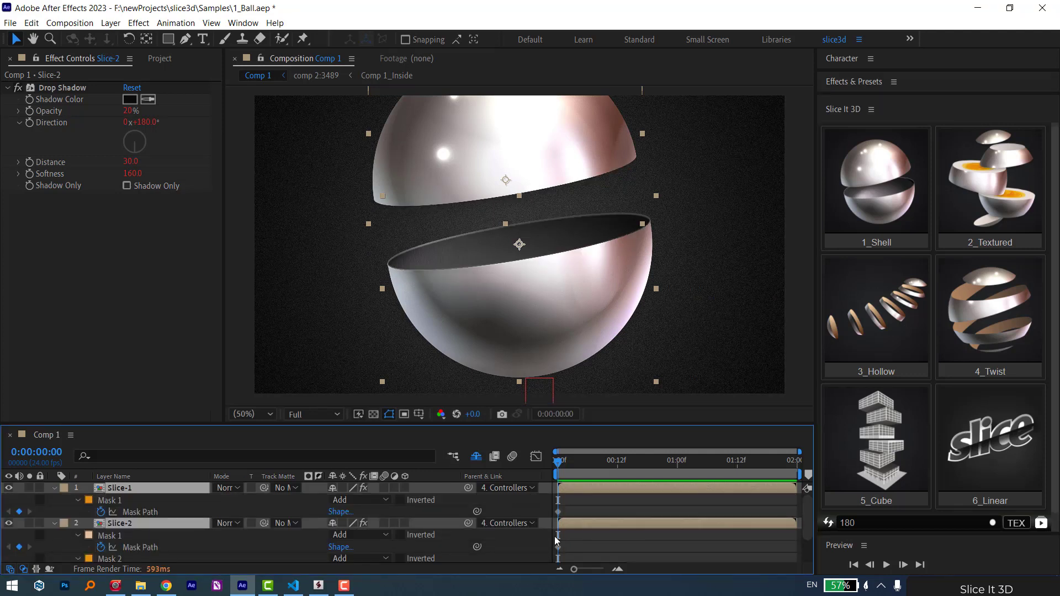
drag(557, 469, 677, 469)
click(828, 524)
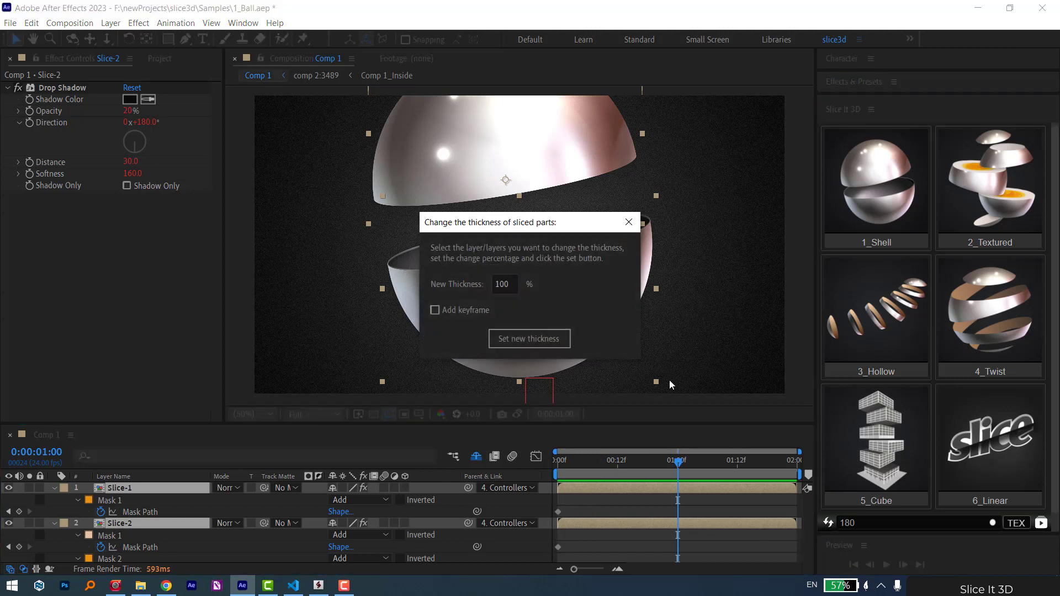
click(432, 308)
drag(462, 219, 665, 220)
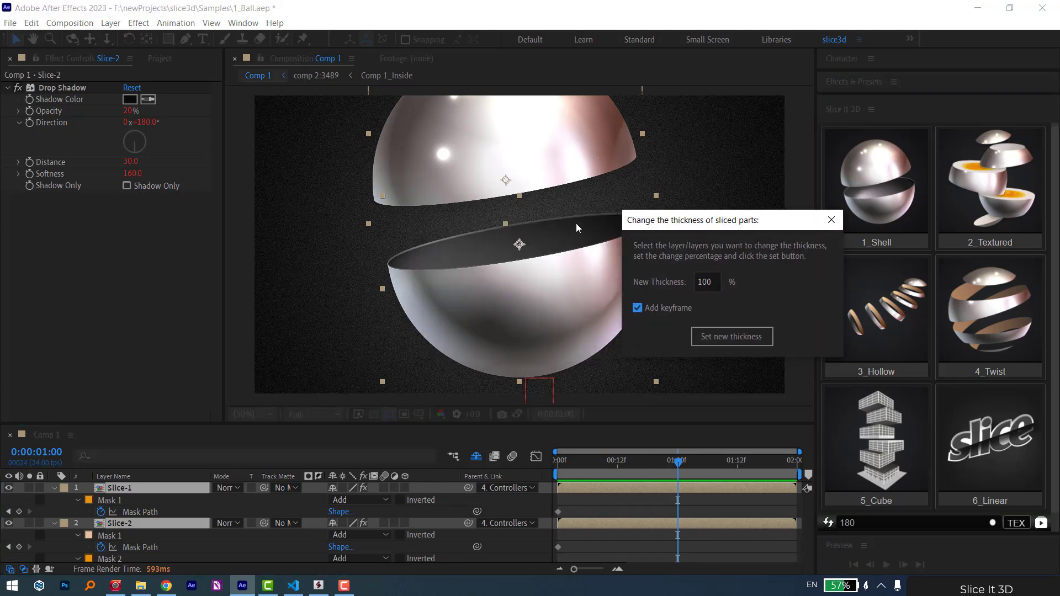
click(705, 275)
text(200)
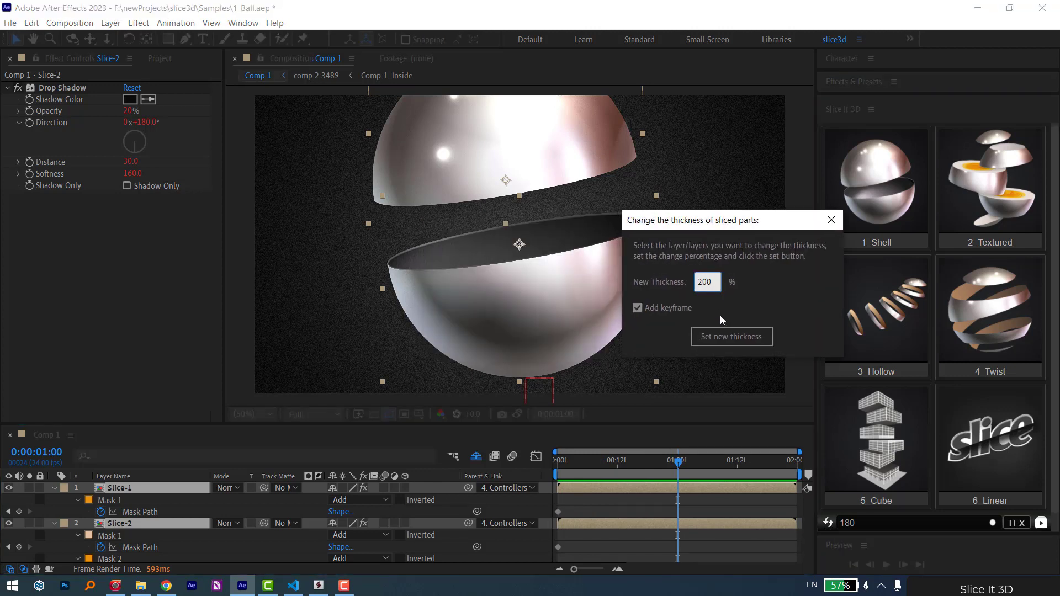
click(718, 336)
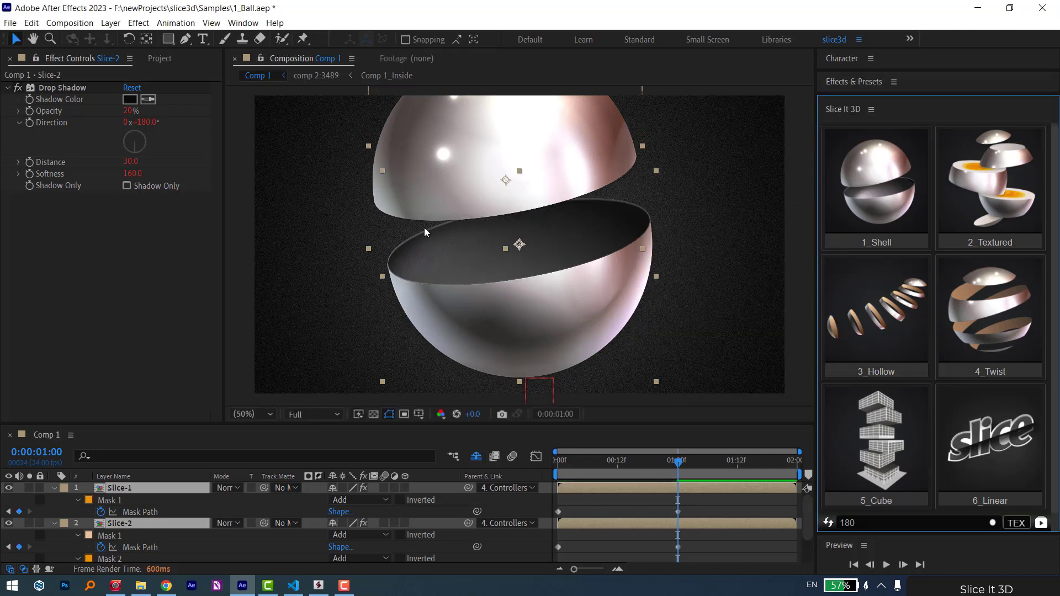
Step: Keyframe the thickness back to 50% at 1:23 and return to the first frame
drag(682, 465, 795, 465)
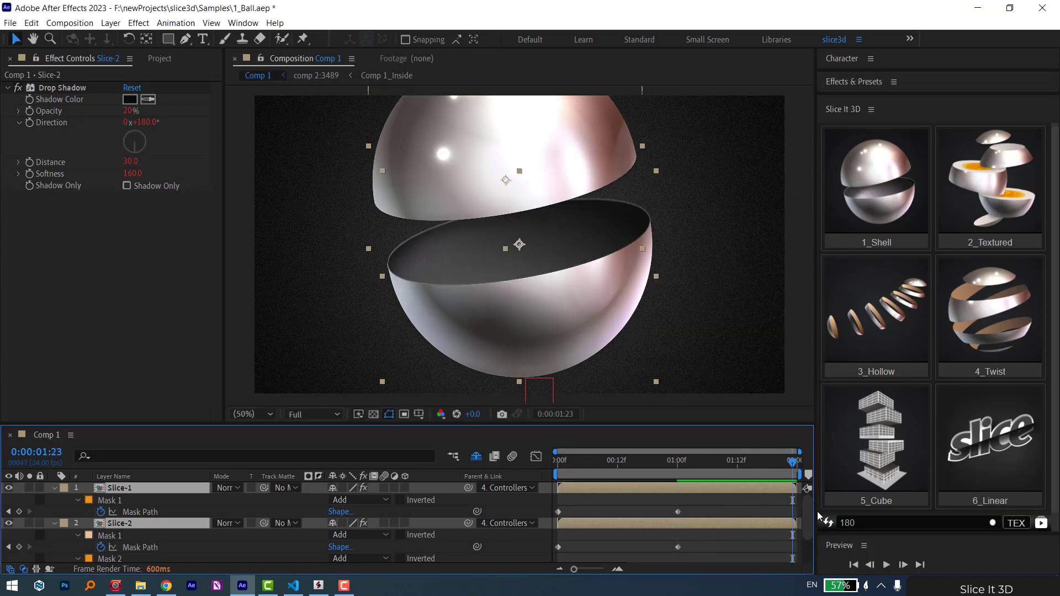
click(828, 525)
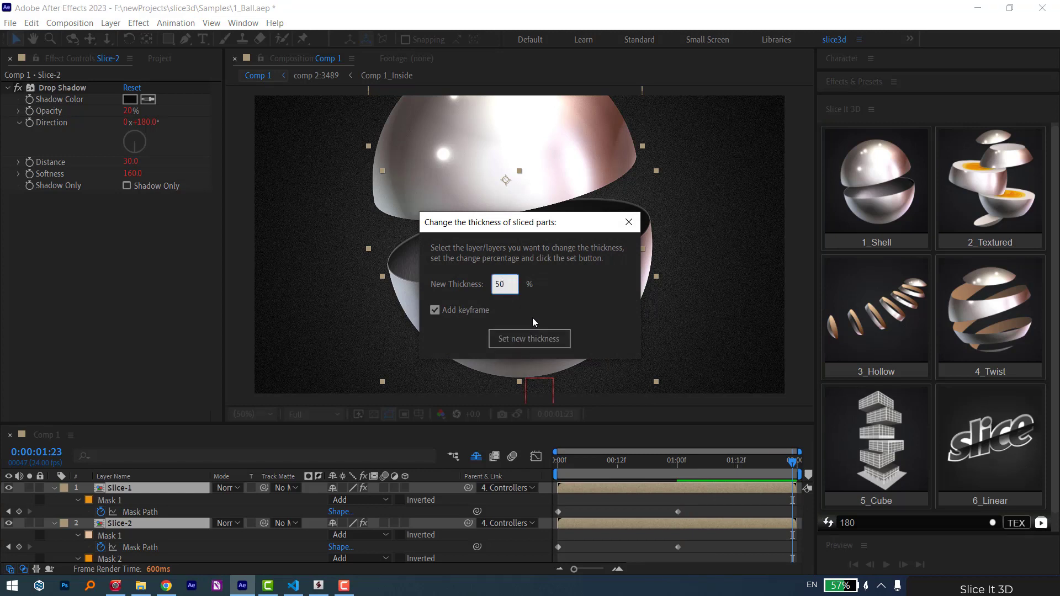
click(539, 338)
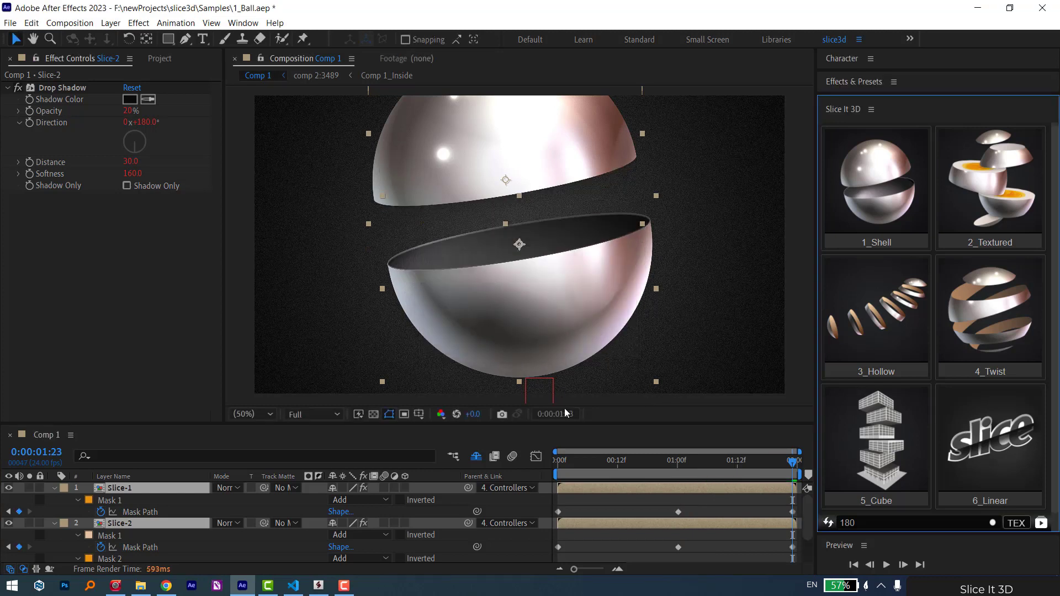
click(762, 462)
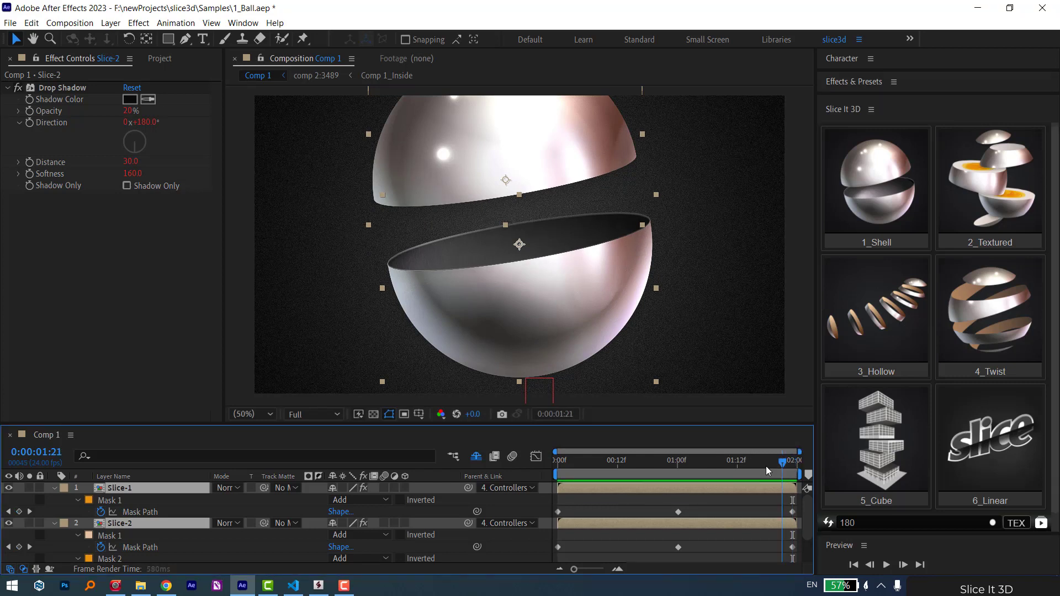
key(Home)
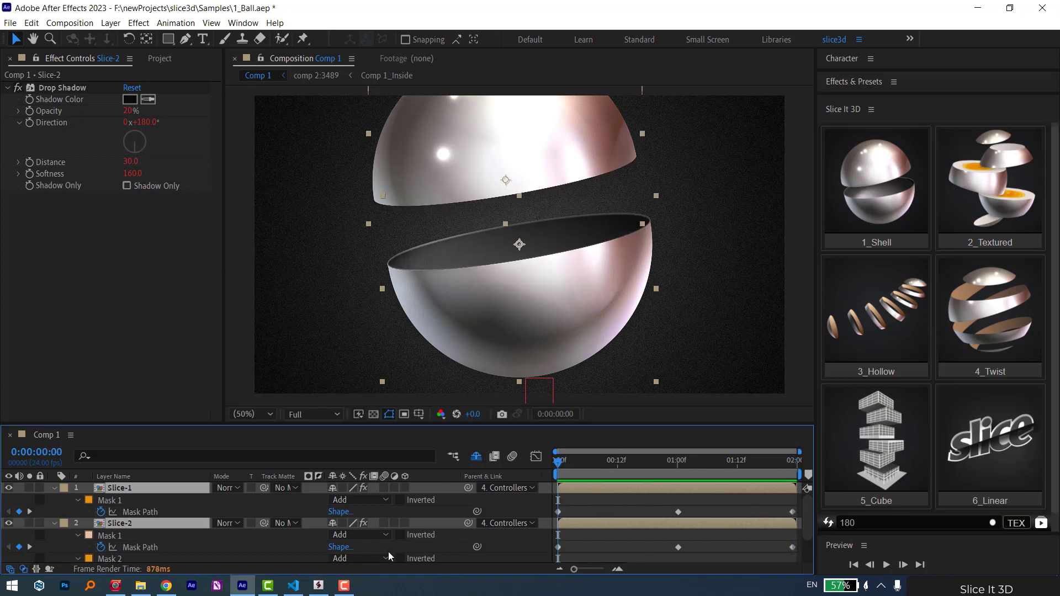
Step: Rotate the Controllers layer slightly, to 3°
click(54, 488)
click(54, 500)
click(126, 512)
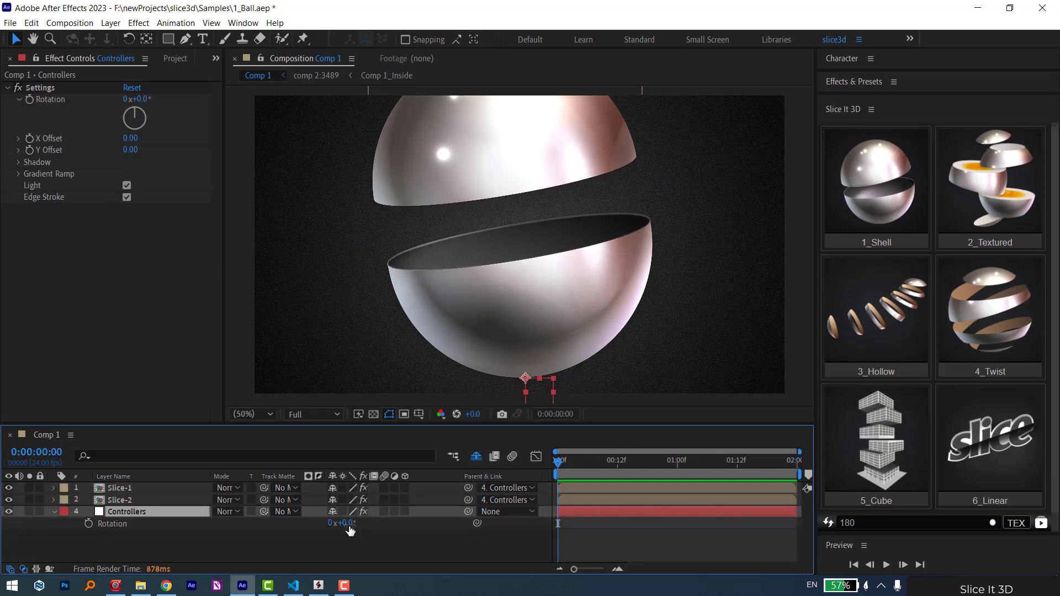
drag(349, 523, 329, 471)
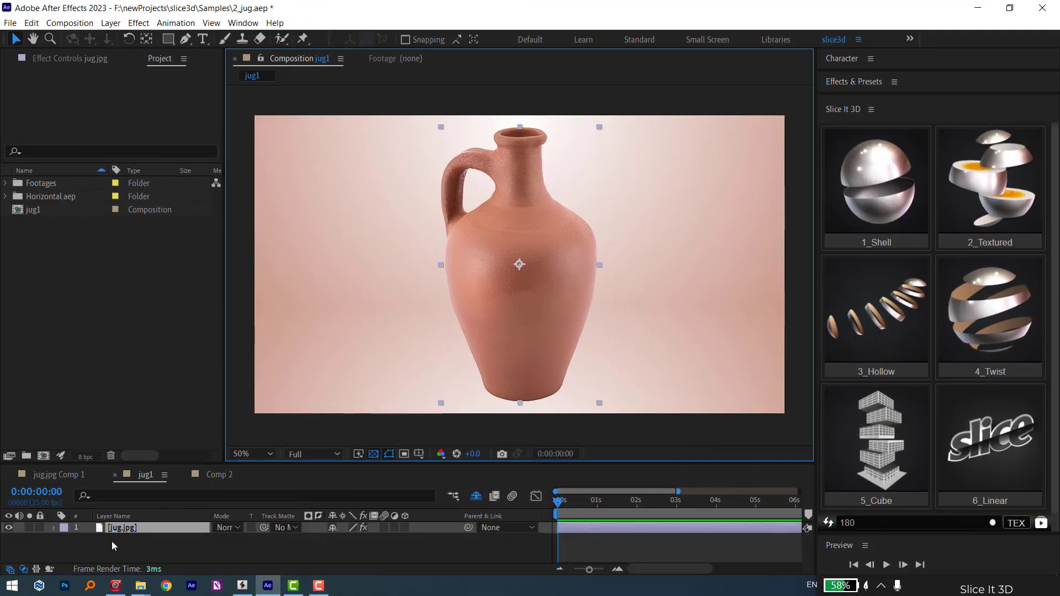
Step: Pre-compose the jug layer and draw a rectangle mask around the jug
right_click(133, 530)
click(237, 451)
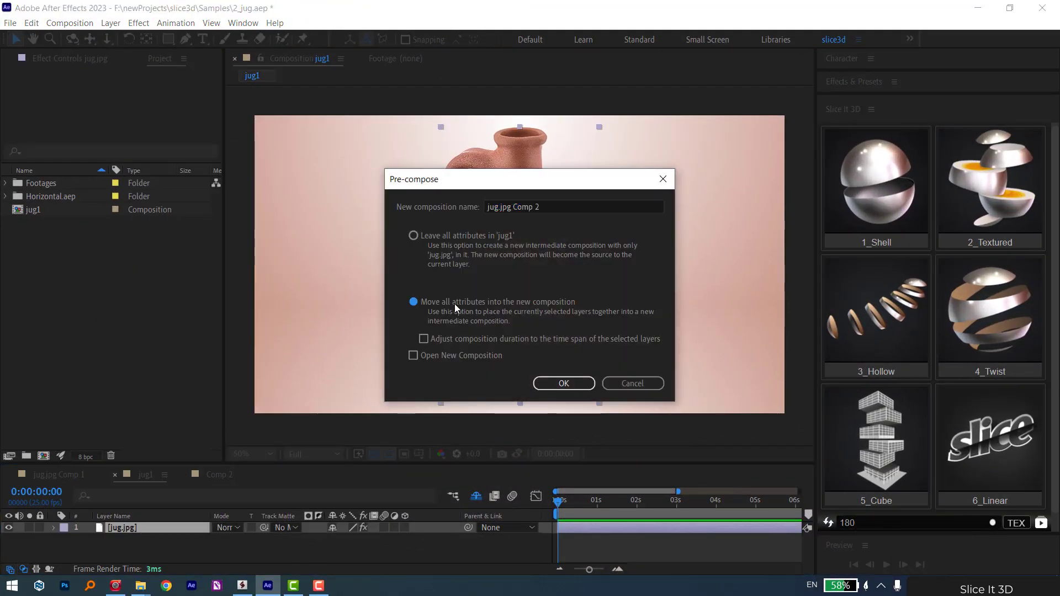
click(563, 382)
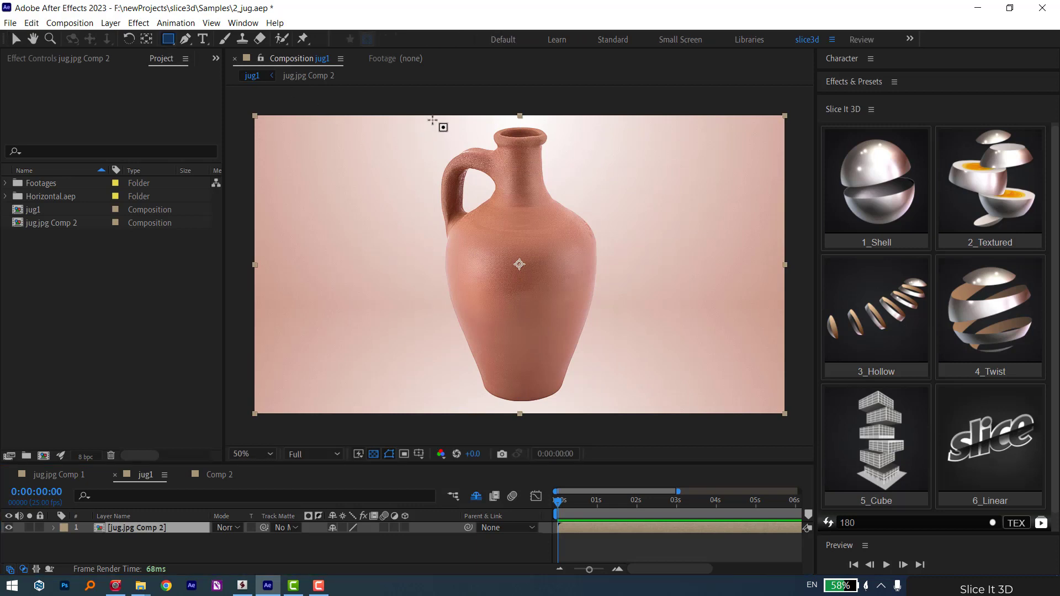
drag(430, 126, 606, 407)
Step: Draw two Pen slice lines across the jug and apply 1_Shell with thickness 180,80
key(g)
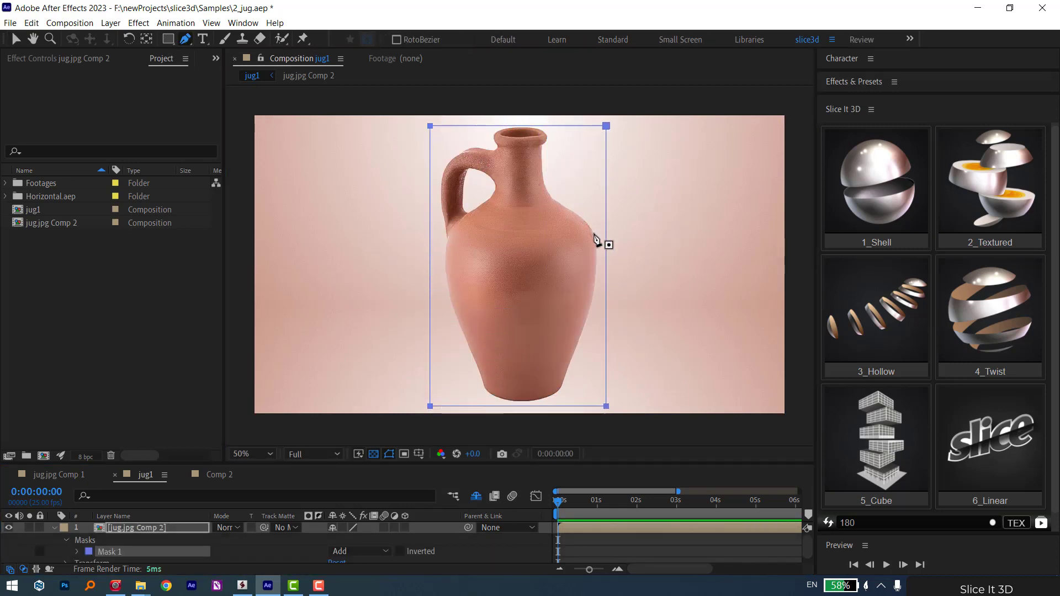
click(596, 252)
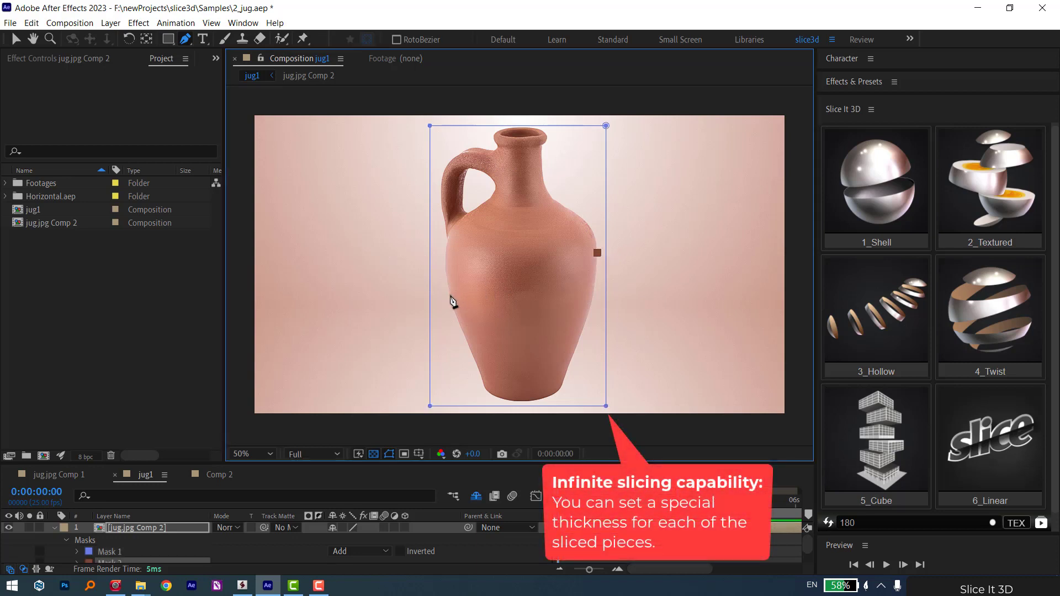
click(452, 303)
key(F2)
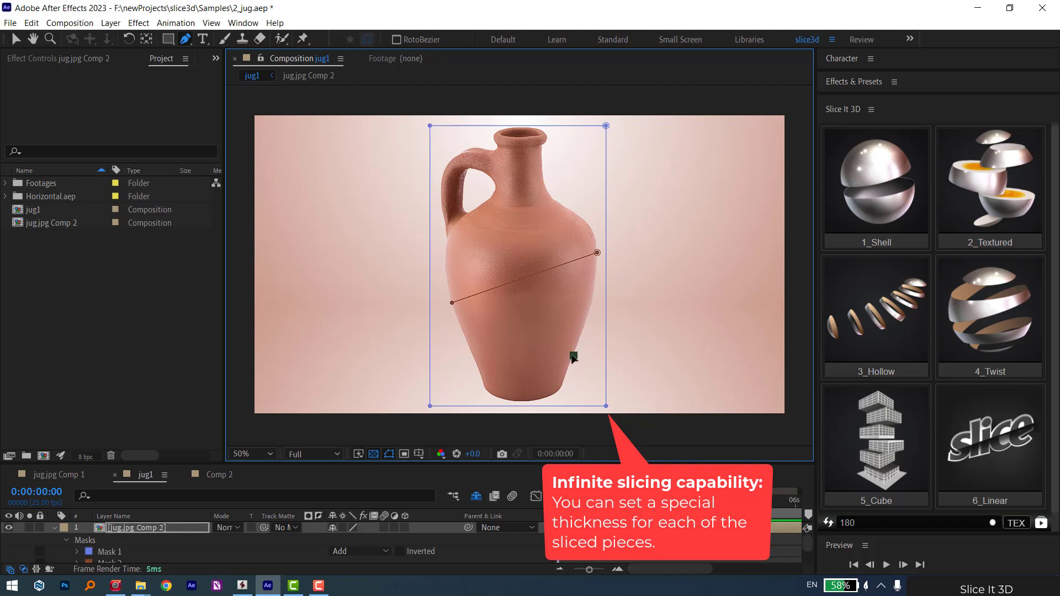
click(470, 349)
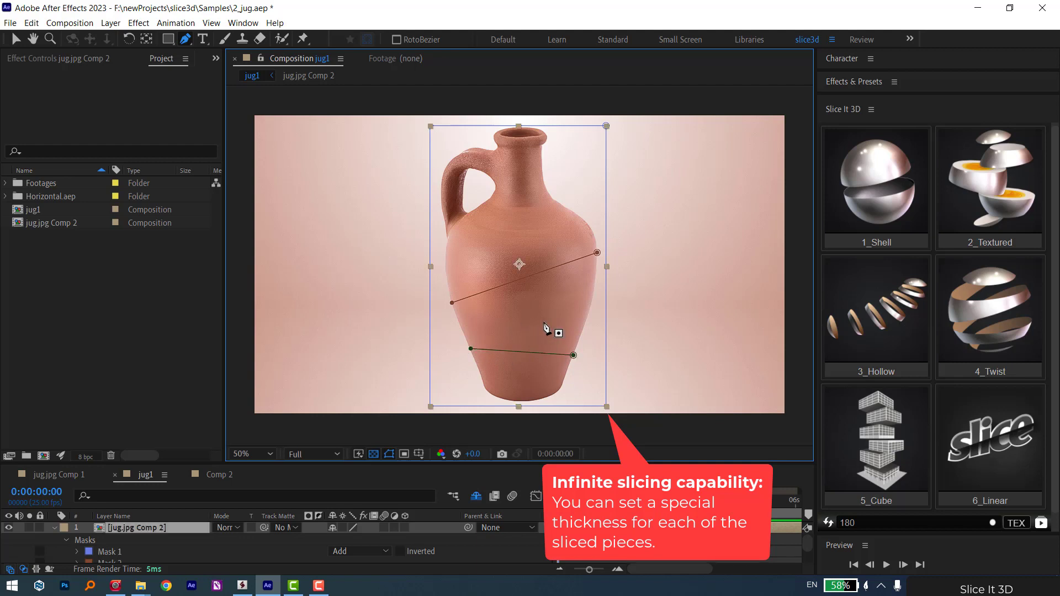
click(865, 527)
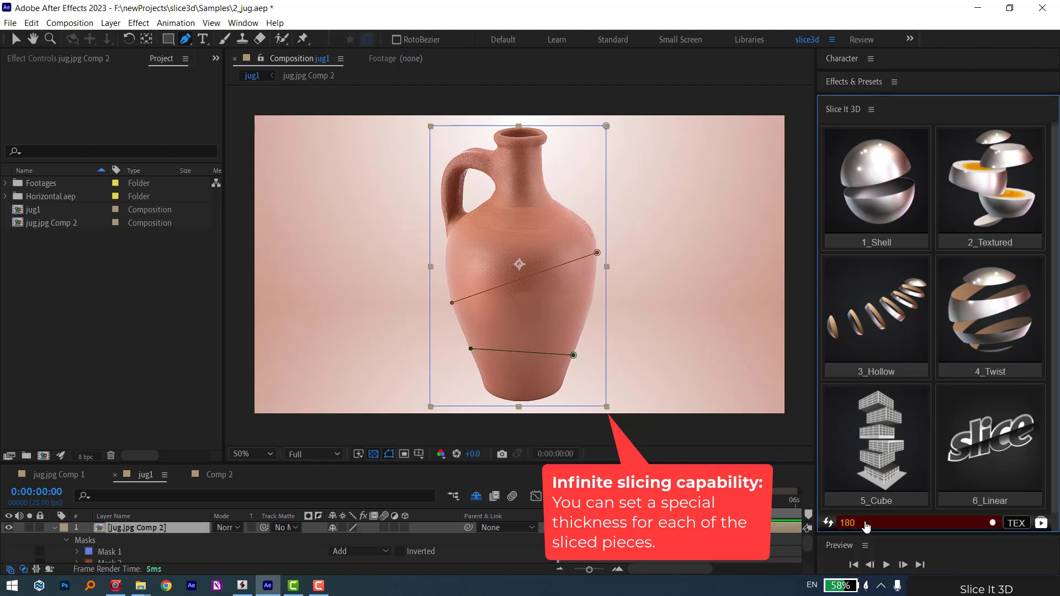
text(,80)
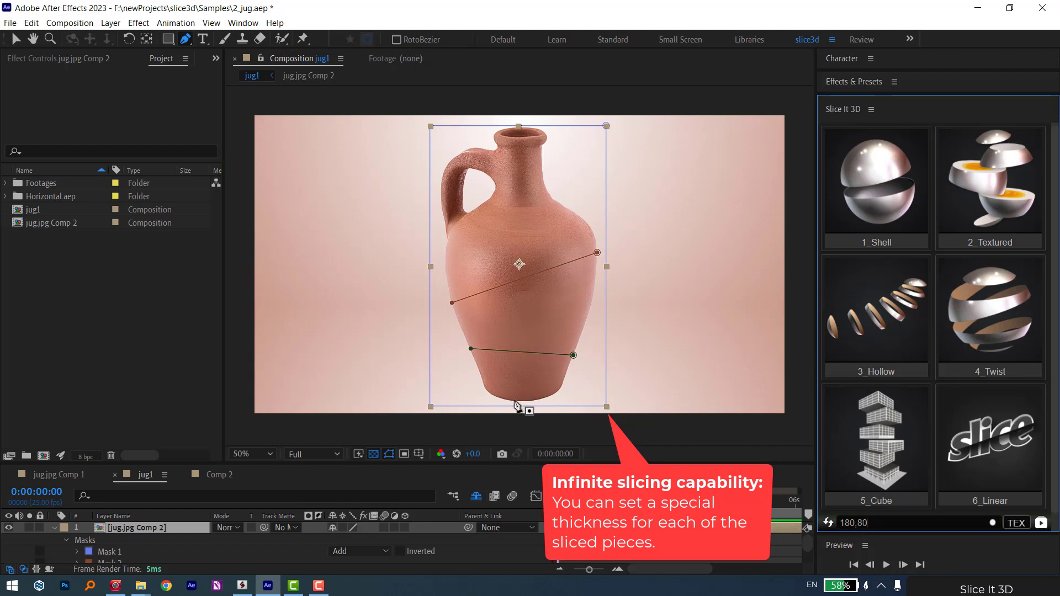
click(883, 199)
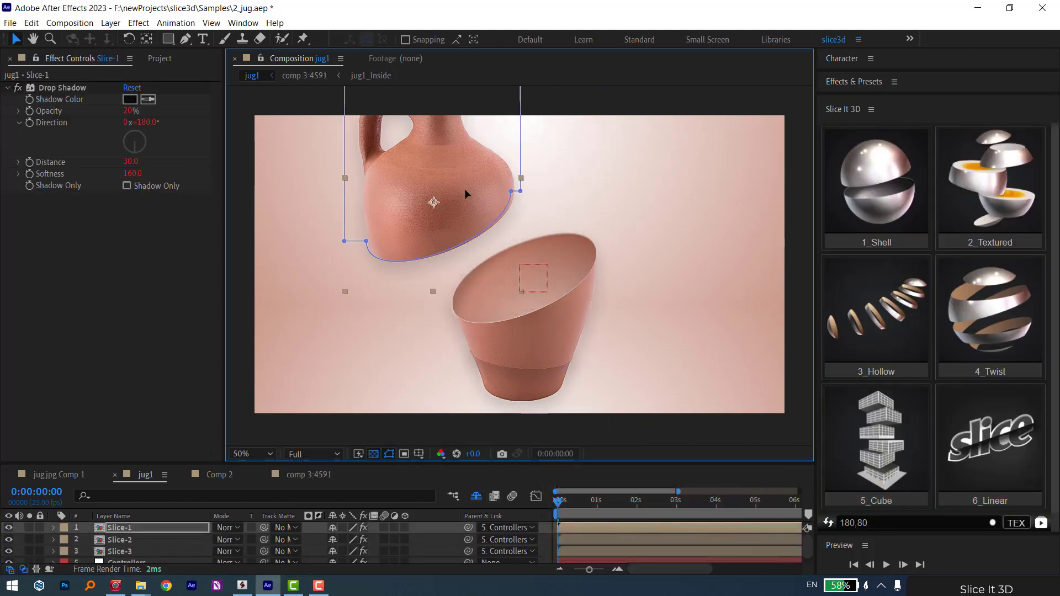
Step: Rearrange the jug's three slices, moving the middle and bottom pieces and restacking the top piece on them
drag(545, 321, 597, 295)
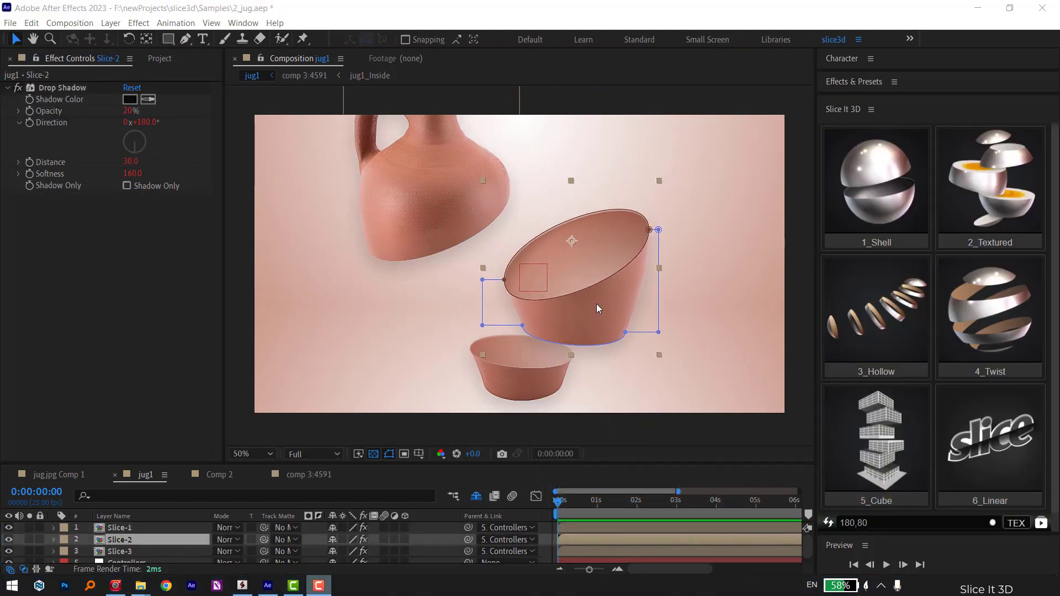
click(691, 293)
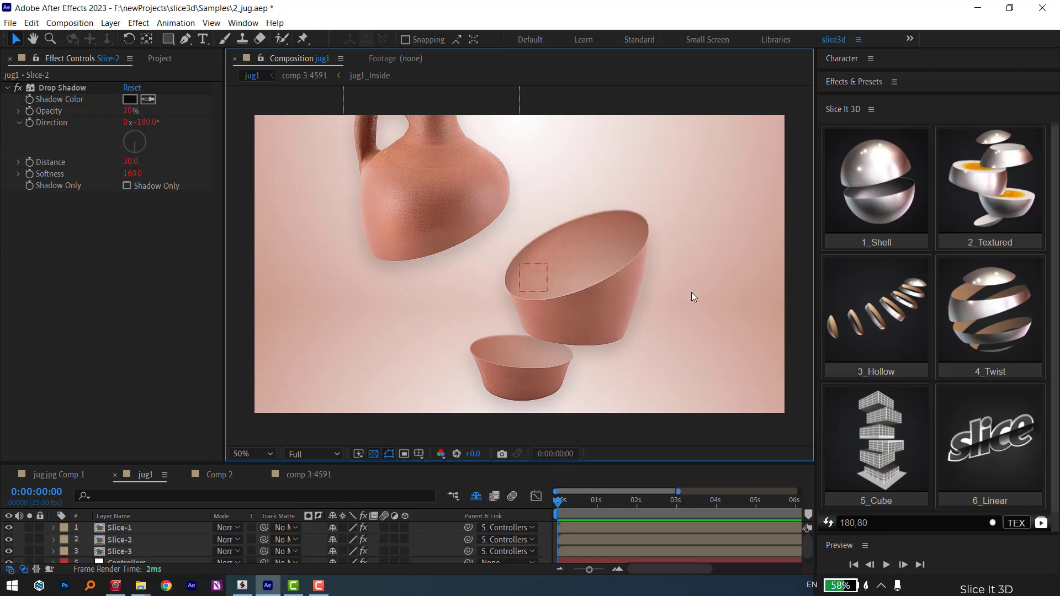
drag(521, 392, 574, 372)
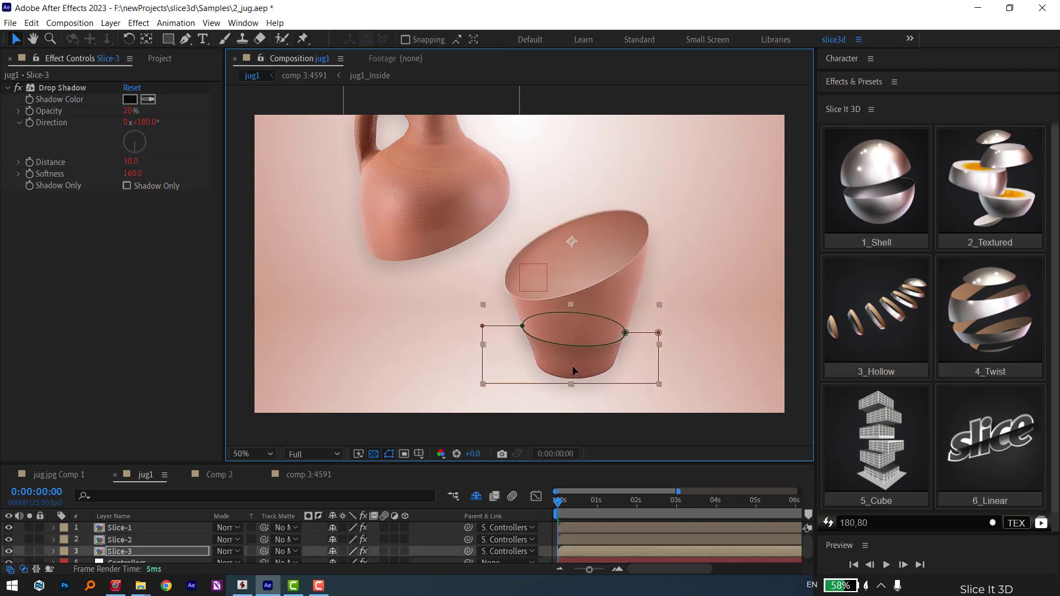
mouse_move(436, 221)
mouse_down()
mouse_move(588, 257)
mouse_move(500, 275)
mouse_up()
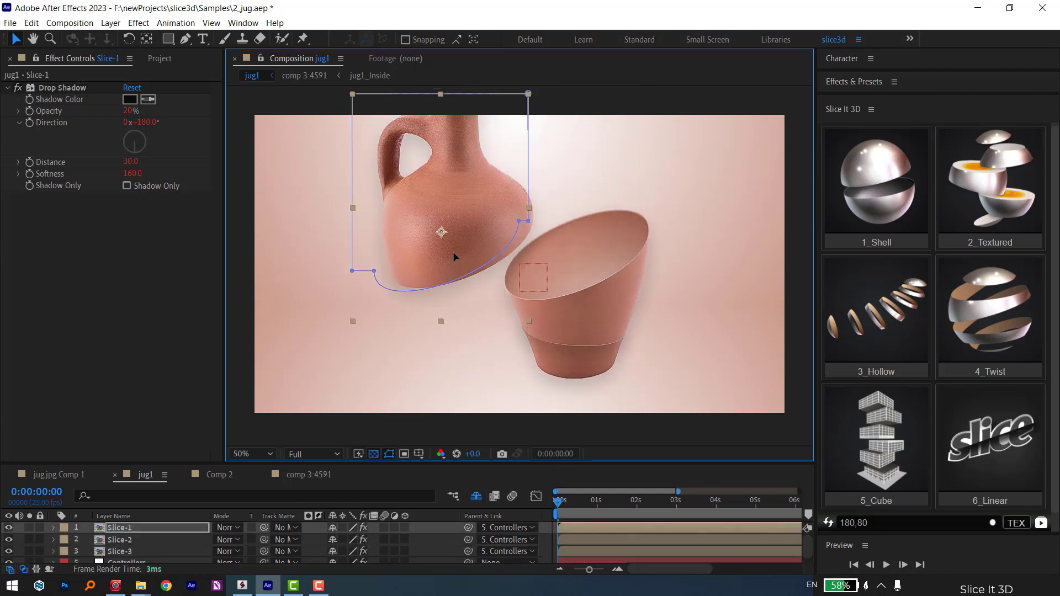
drag(584, 367, 502, 361)
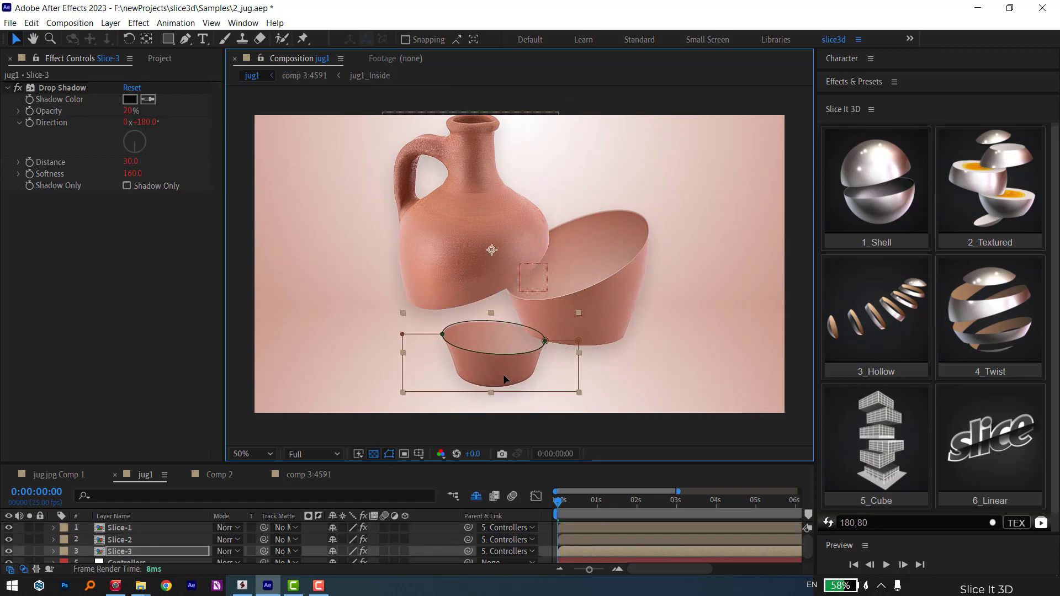
click(684, 381)
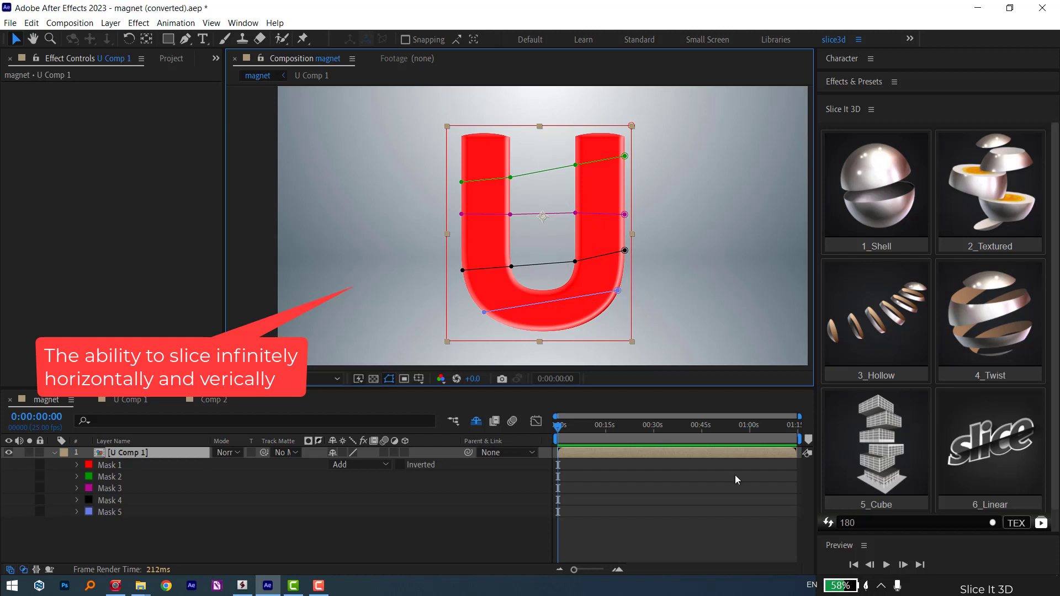
Step: Slice the U with 1_Shell at thickness 50 and shift its curved bottom slice right
click(841, 527)
text(50)
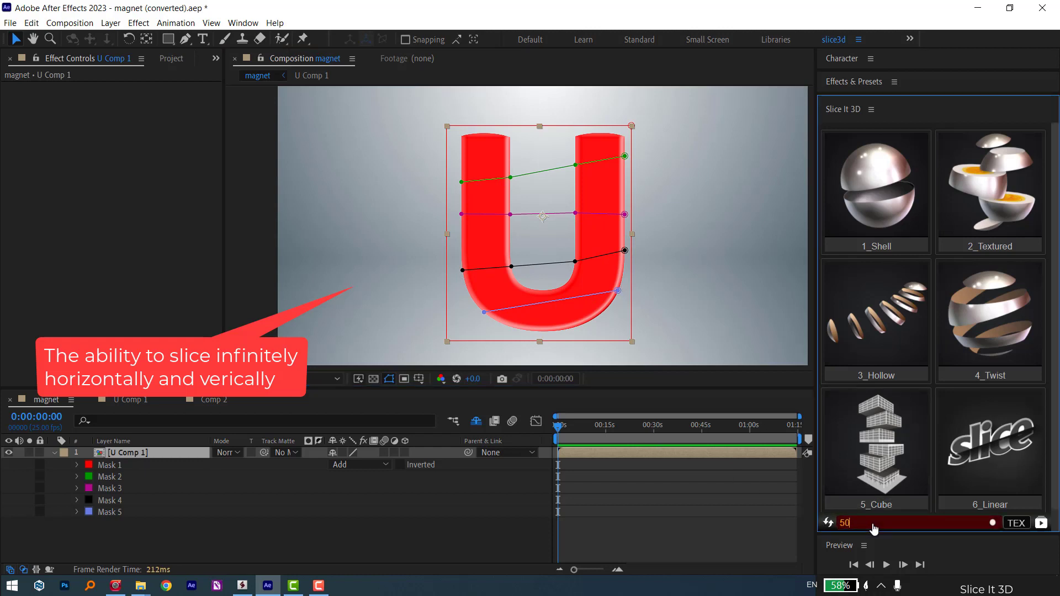
click(863, 217)
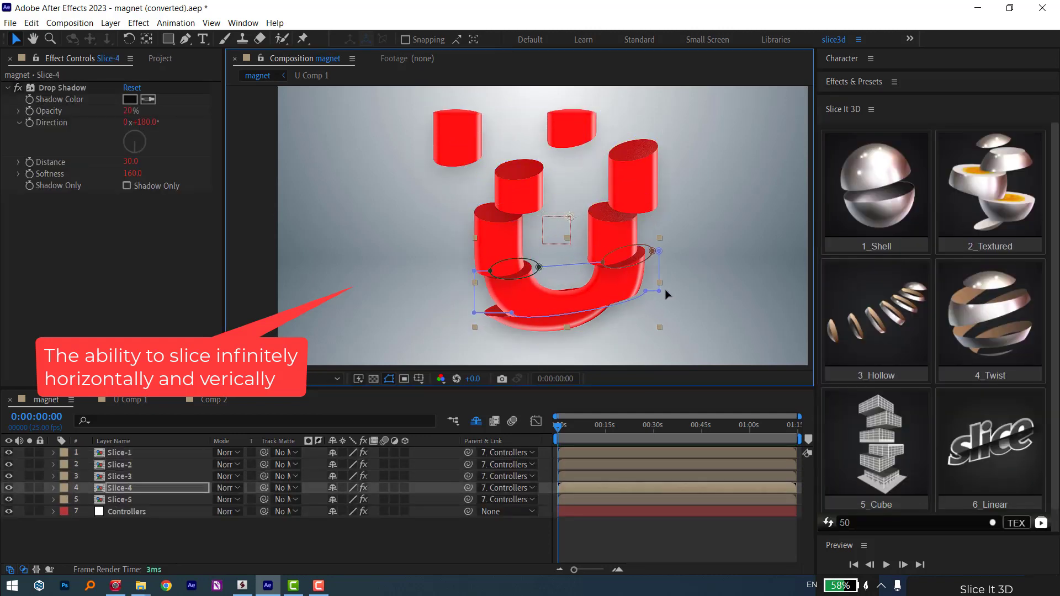
drag(570, 336, 625, 338)
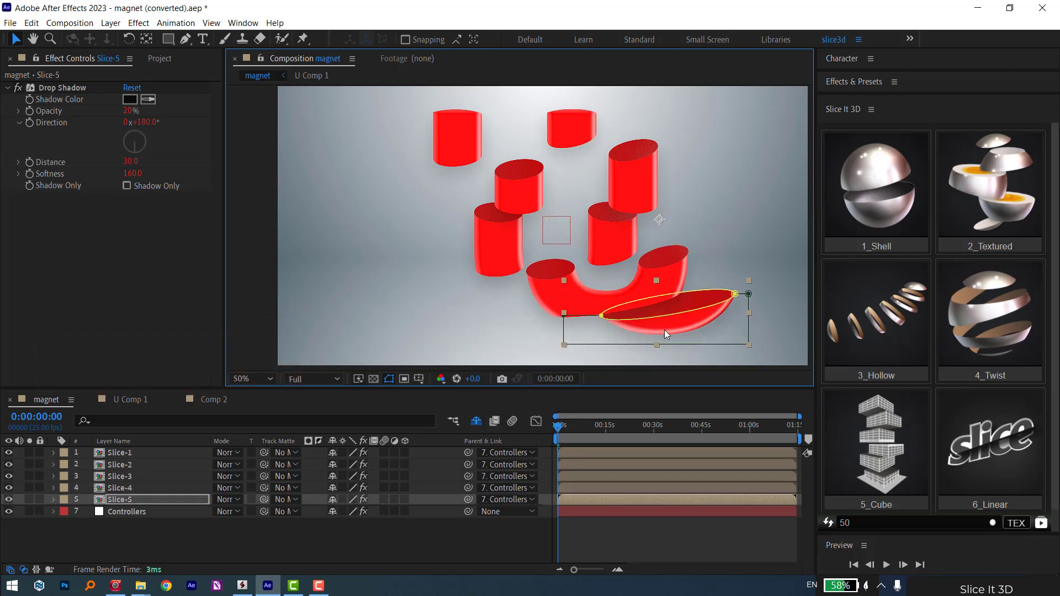
click(595, 235)
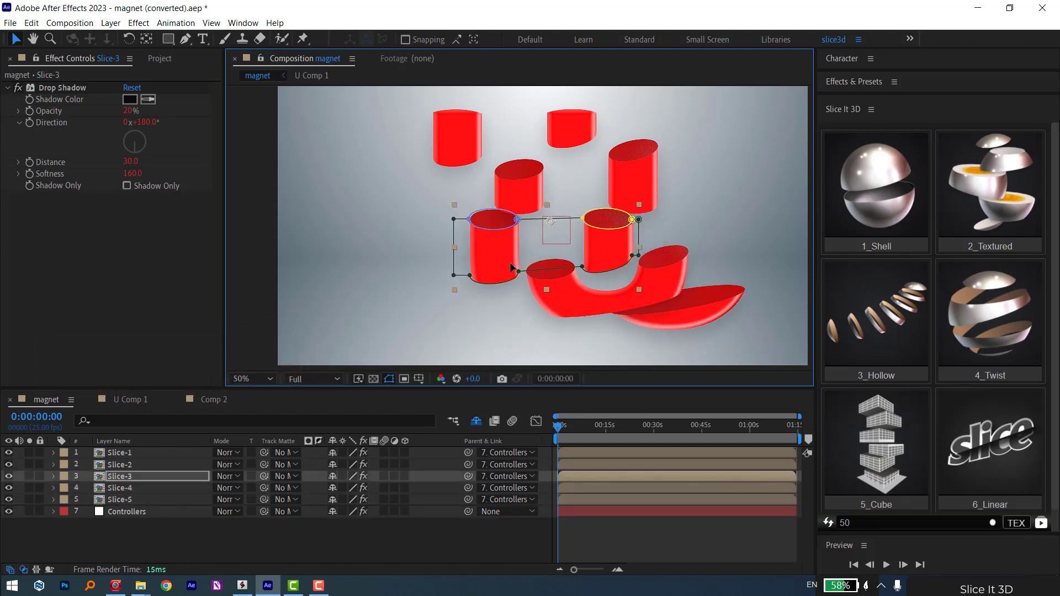
click(726, 248)
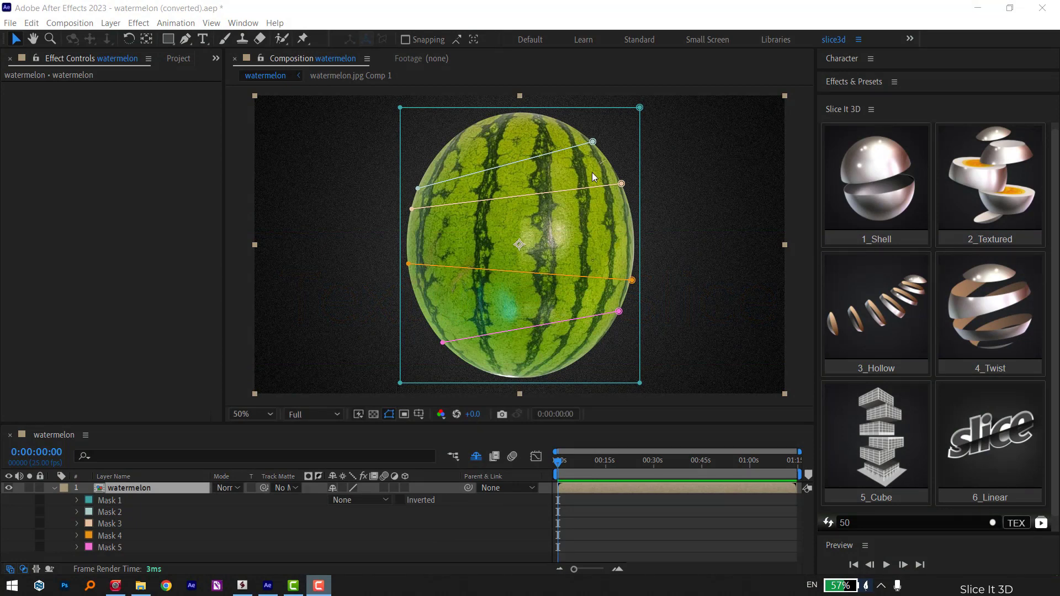
Step: Enter thickness 180, sync it to 120, 169, 180, 120, and apply 2_Textured to the watermelon
click(855, 524)
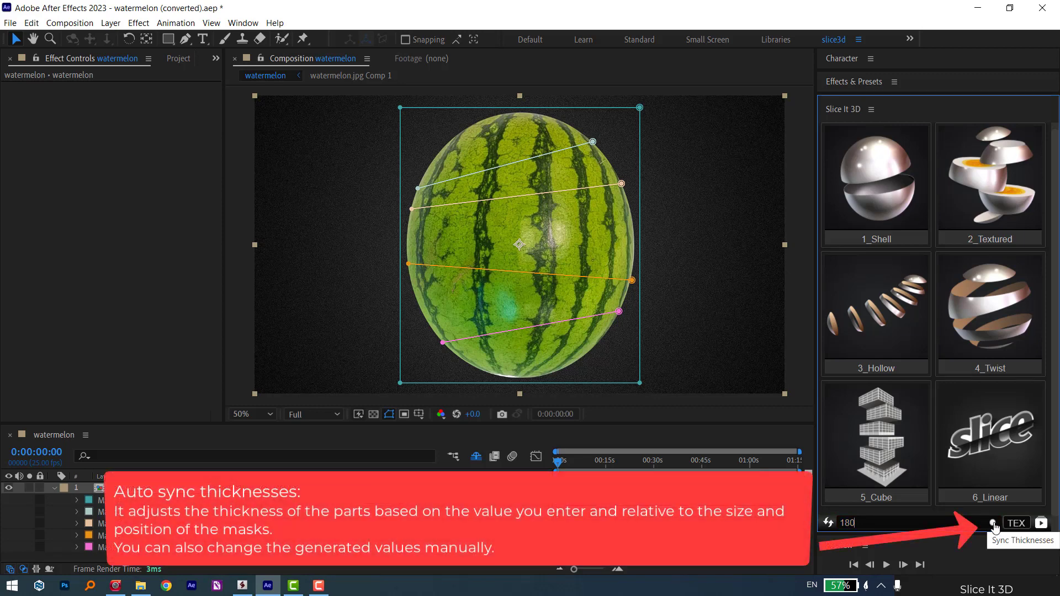
click(993, 524)
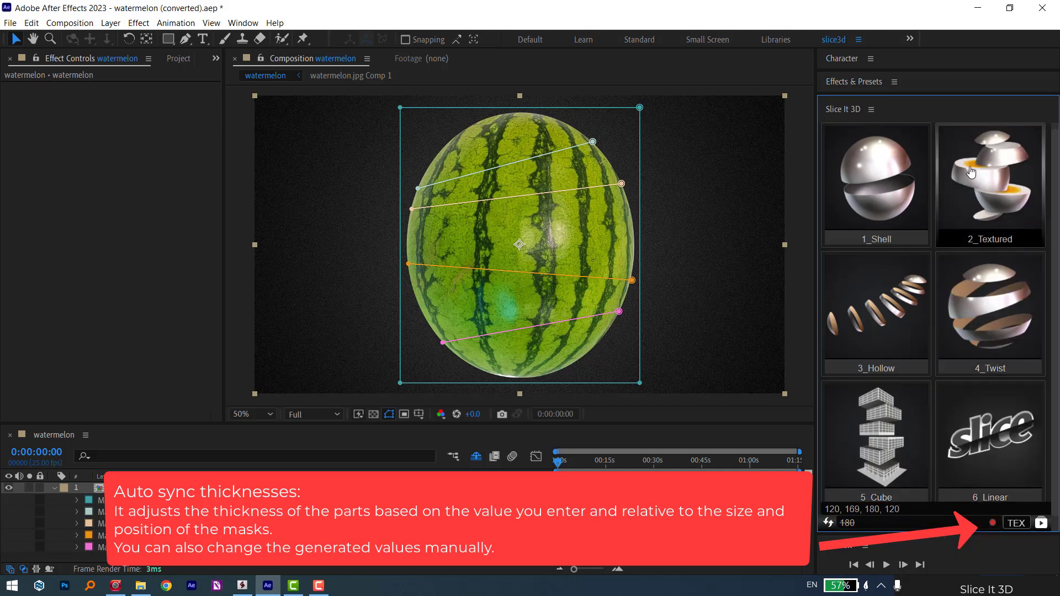
click(992, 187)
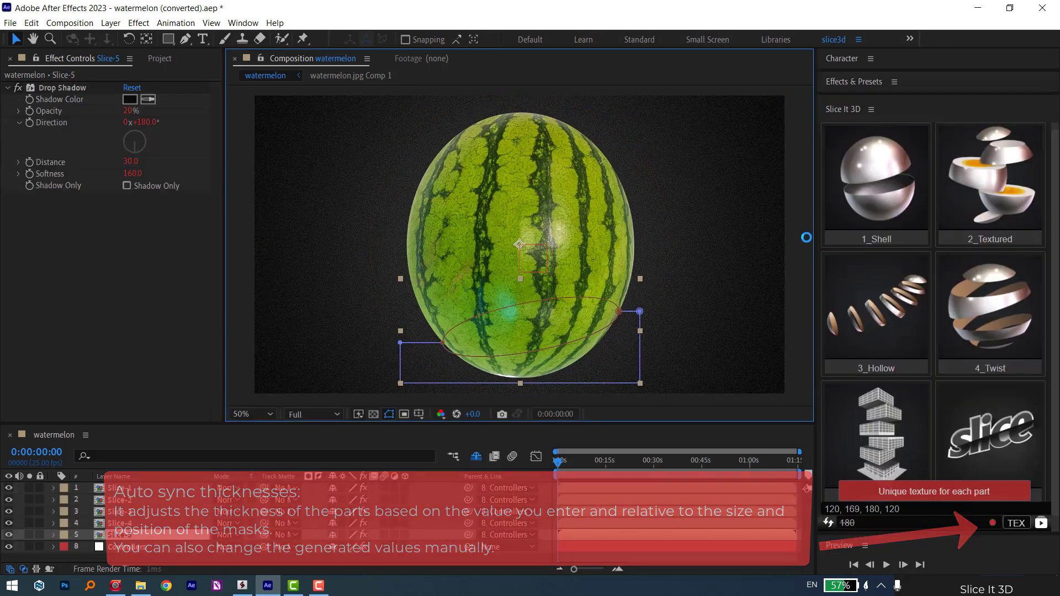
Step: Give the Slice-2 and Slice-5 watermelon slices a slight rotation
click(457, 362)
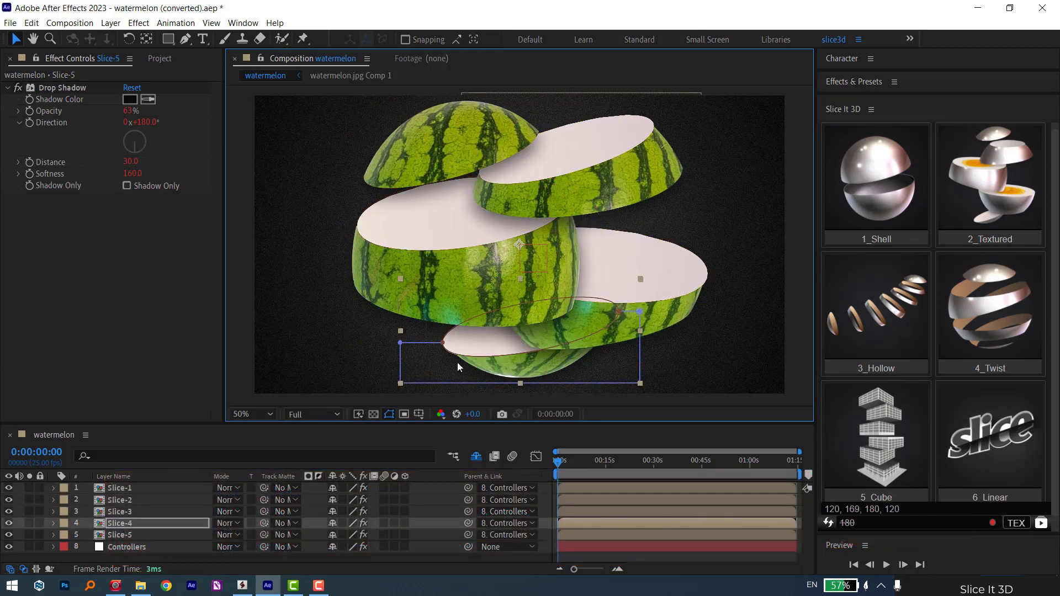
ctrl+click(119, 500)
key(r)
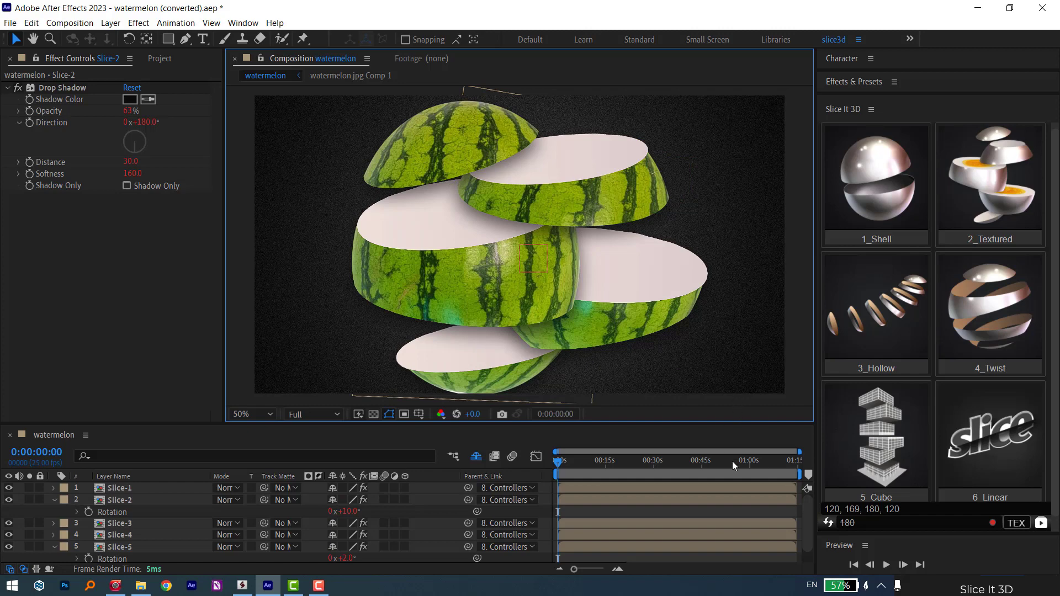
Step: Open the watermelon_Inside texture comp and bring in the watermelon interior image from the Textures folder
click(1014, 525)
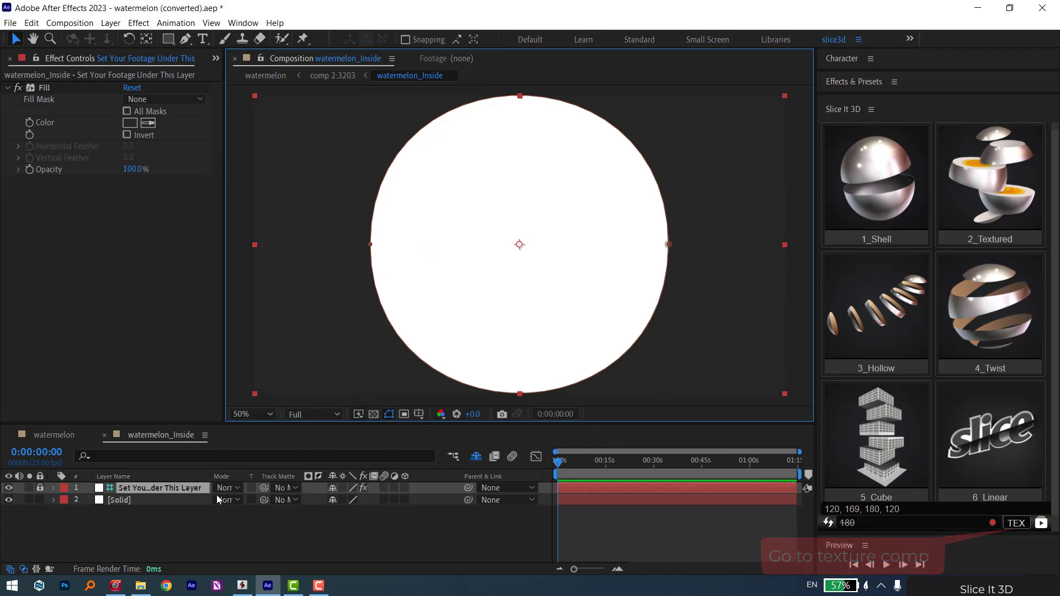
click(145, 584)
double_click(491, 260)
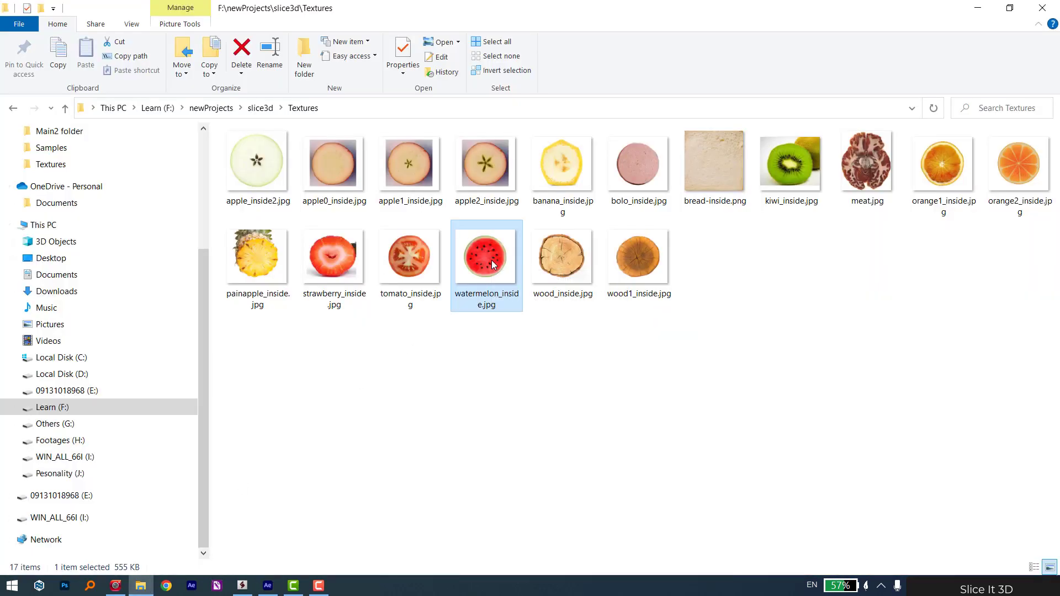
click(1038, 13)
mouse_move(505, 253)
mouse_down()
mouse_move(268, 593)
mouse_move(167, 507)
mouse_up()
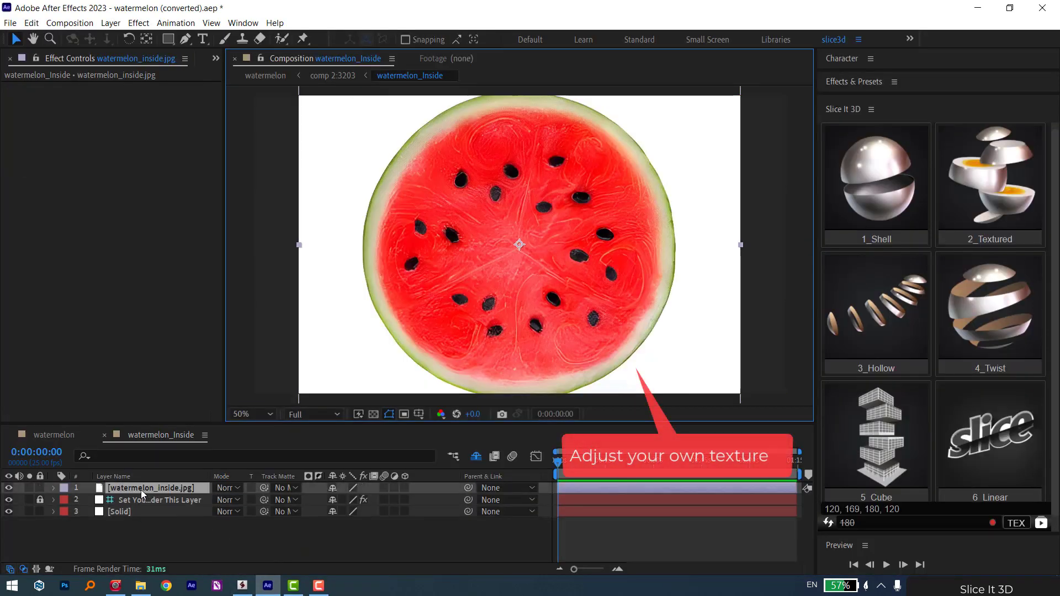
Step: Place watermelon_inside.jpg below the top layer, nudge it slightly upward, and return to the watermelon comp
click(140, 500)
drag(501, 301, 504, 298)
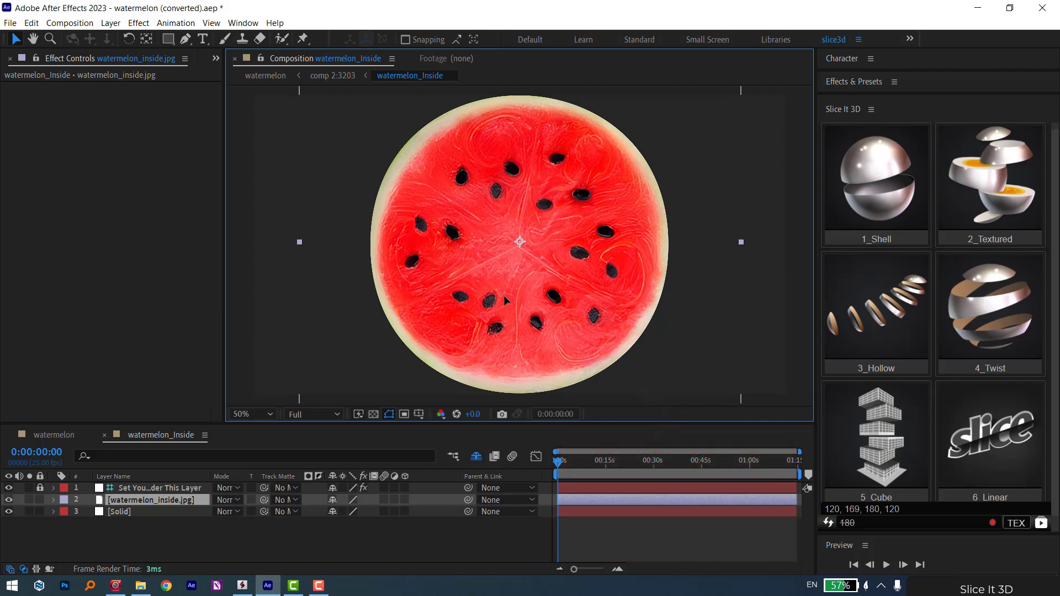
click(1016, 524)
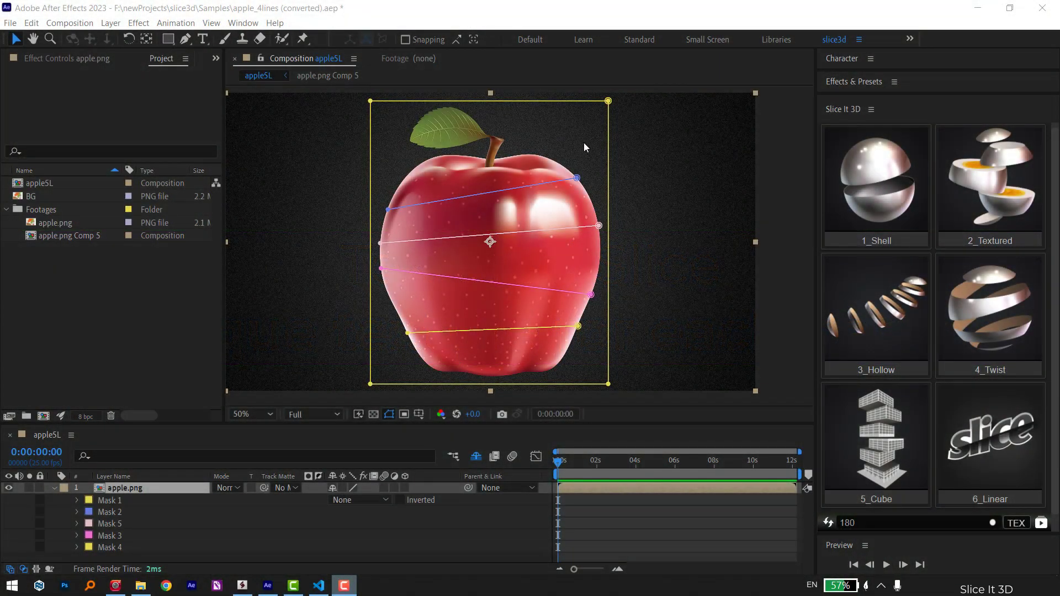
Step: Slice the apple with the Textured preset, using auto-synced thicknesses and a texture comp per slice
click(992, 522)
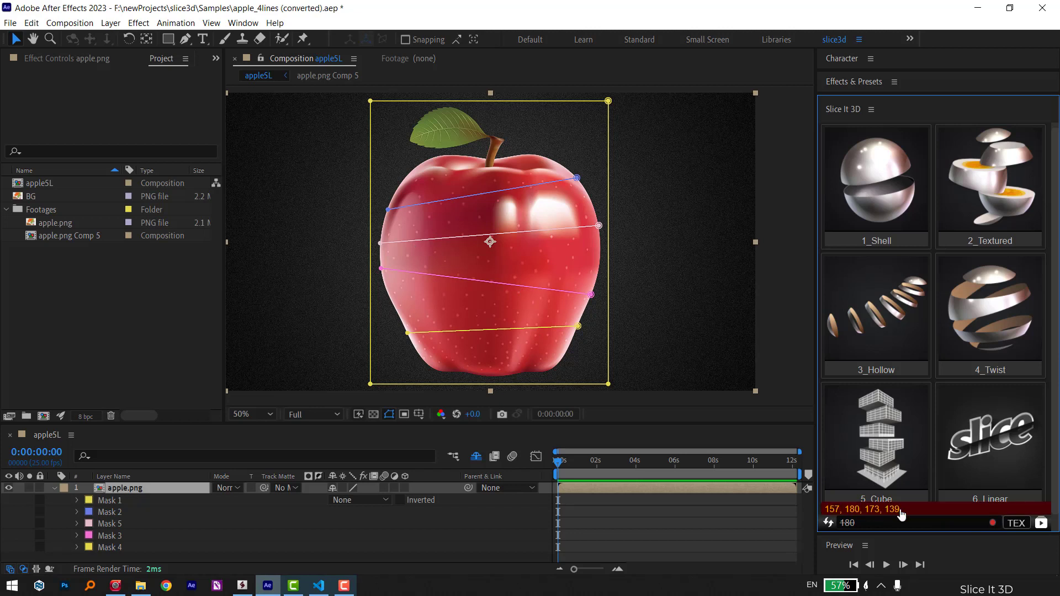
click(974, 183)
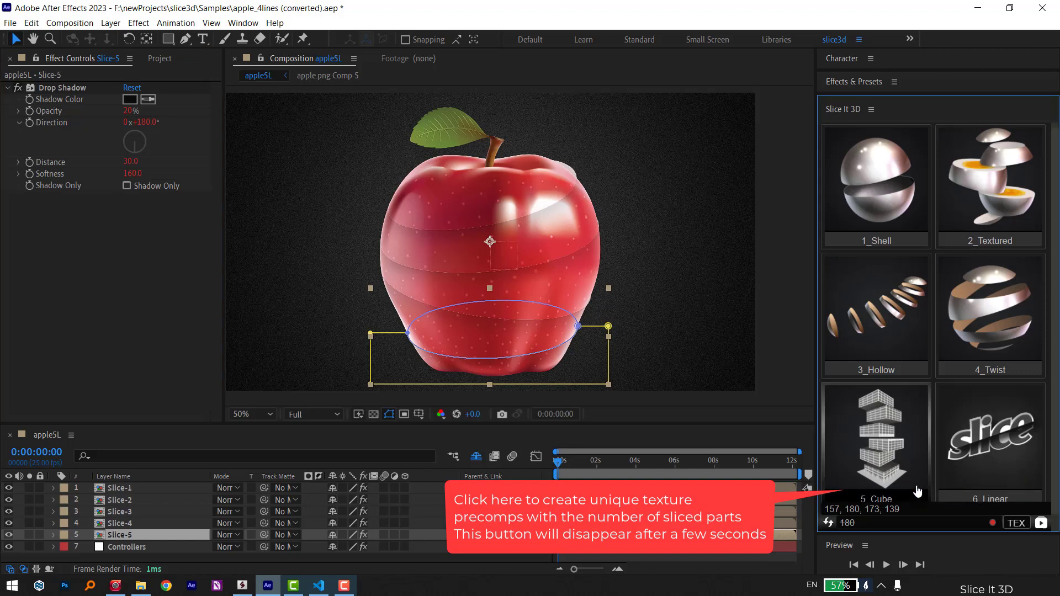
click(166, 60)
click(469, 197)
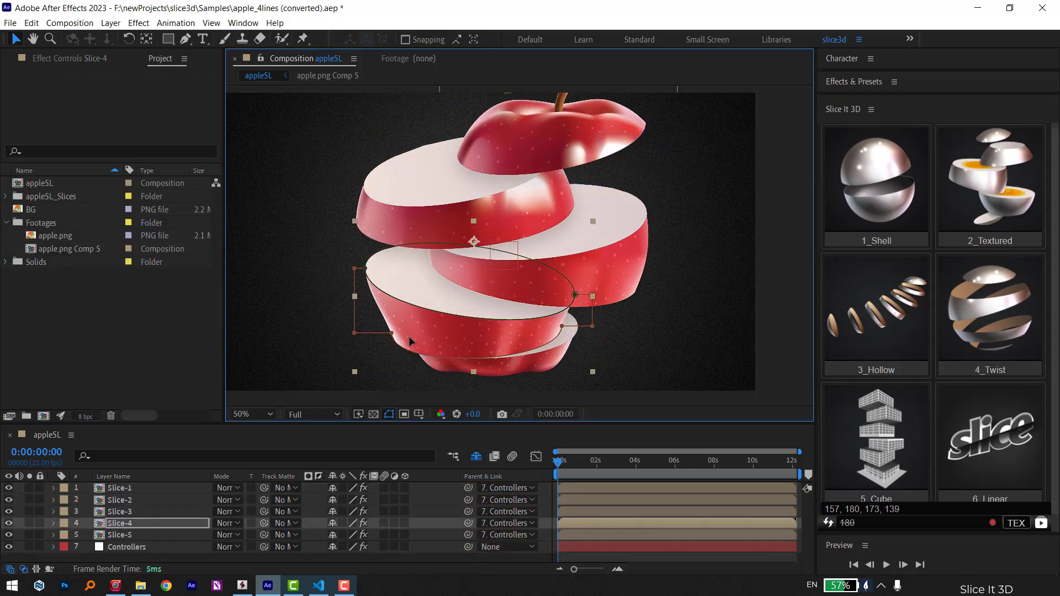
click(582, 367)
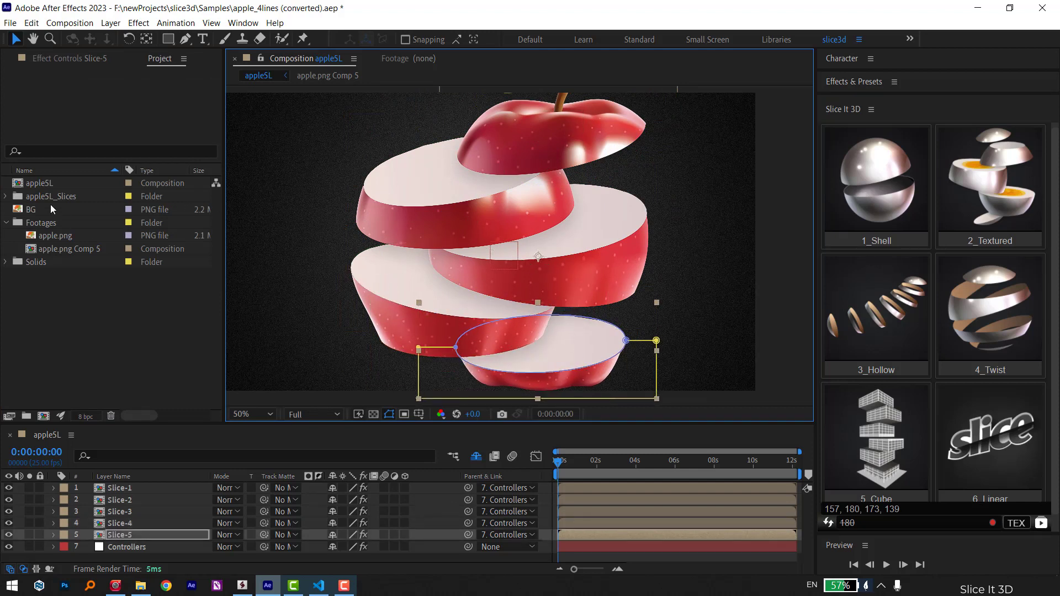
Step: Open the appleSL_Inside precomp and import apple0, apple1 and apple2_inside.jpg into the project
click(5, 197)
double_click(81, 212)
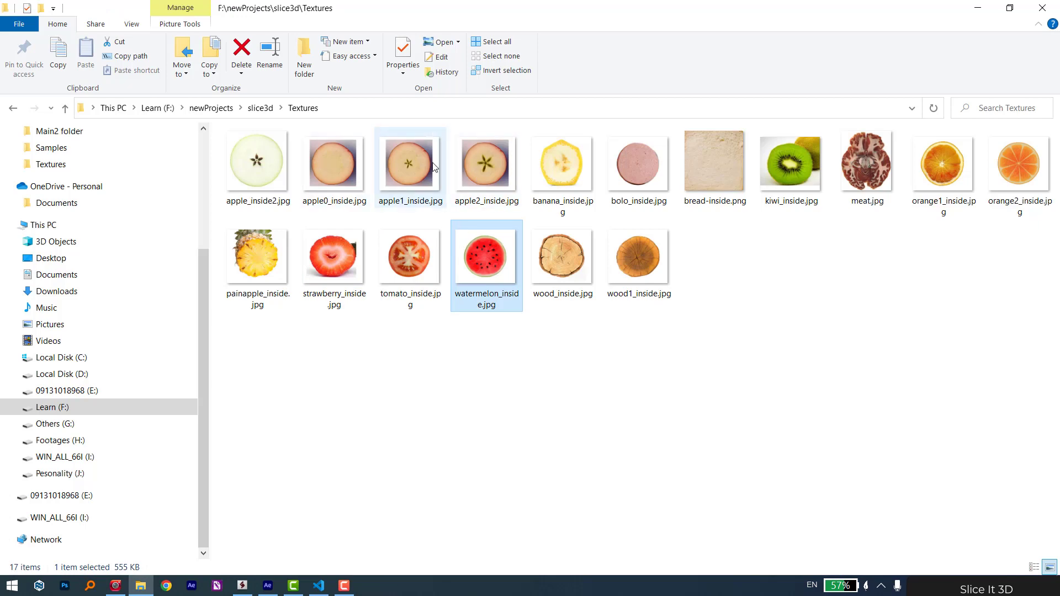
shift+click(468, 169)
mouse_move(486, 161)
mouse_down()
mouse_move(260, 579)
mouse_move(88, 324)
mouse_up()
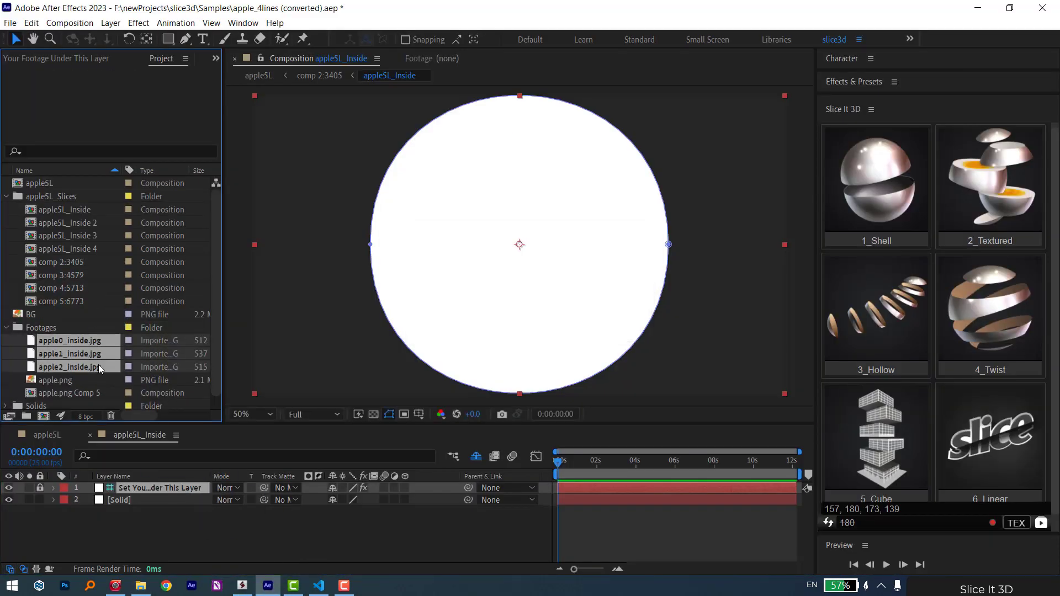
Step: Put apple1_inside.jpg under the guide layer in appleSL_Inside, then return to the appleSL comp
click(72, 354)
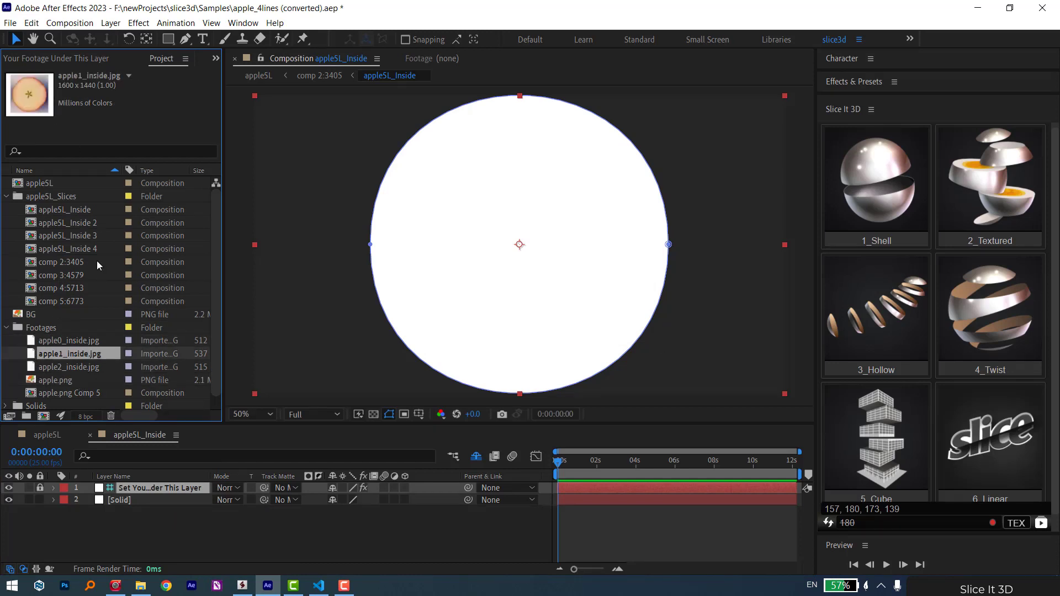
drag(75, 358, 154, 494)
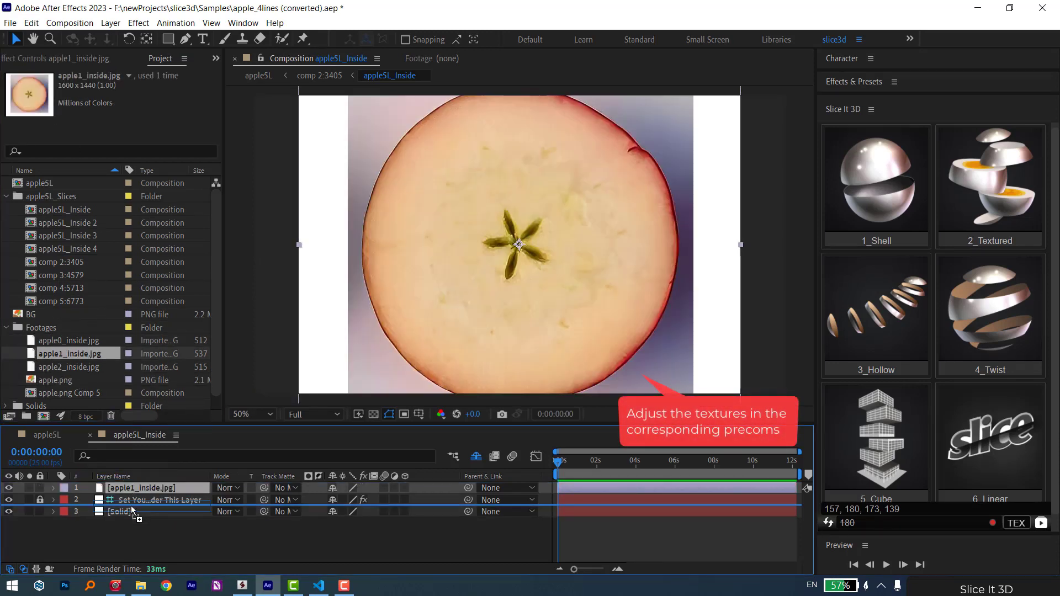
drag(497, 275, 498, 273)
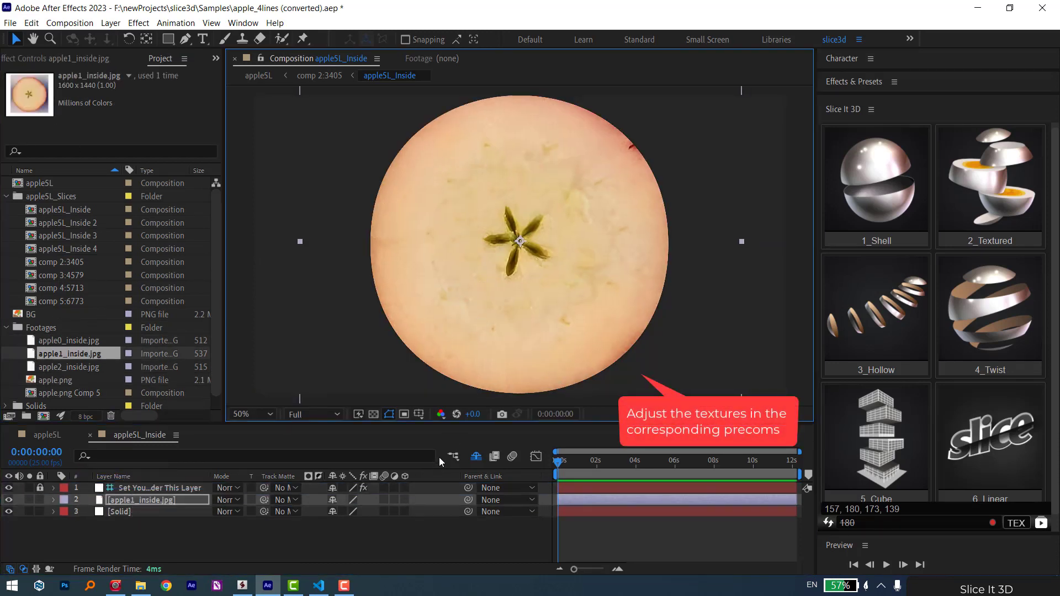
key(Tab)
click(415, 455)
key(Tab)
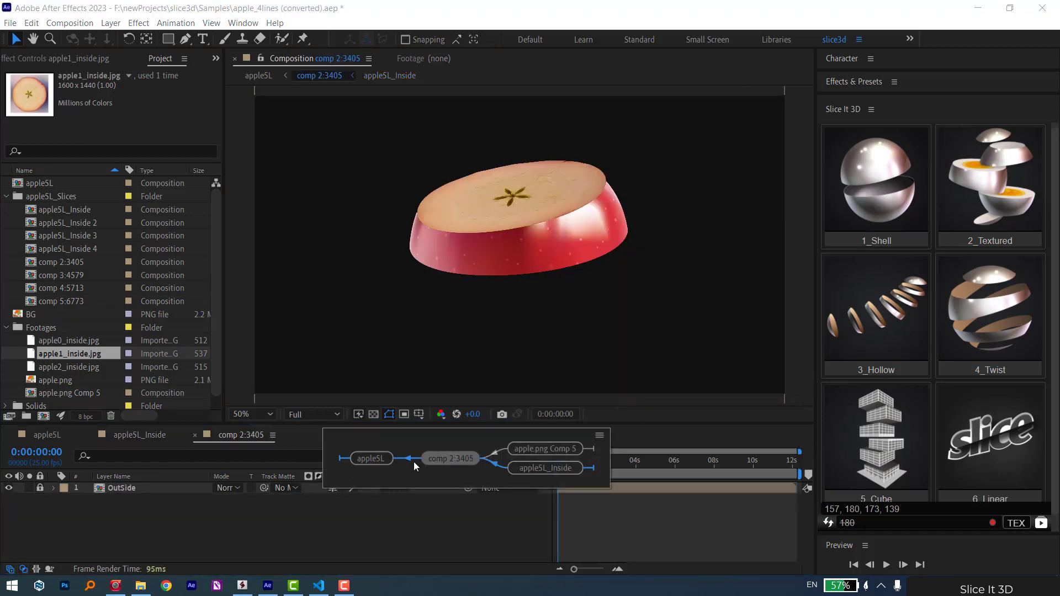
click(372, 458)
Step: Texture appleSL_Inside 2, 3 and 4 with apple2, apple1 and apple0_inside.jpg respectively
click(84, 223)
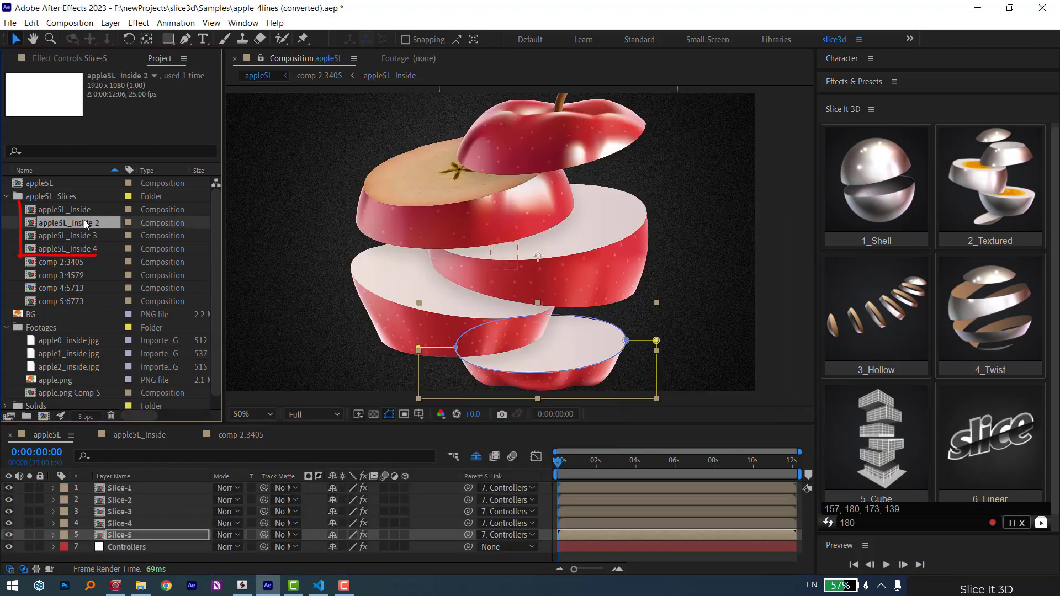
double_click(84, 222)
drag(74, 362, 144, 494)
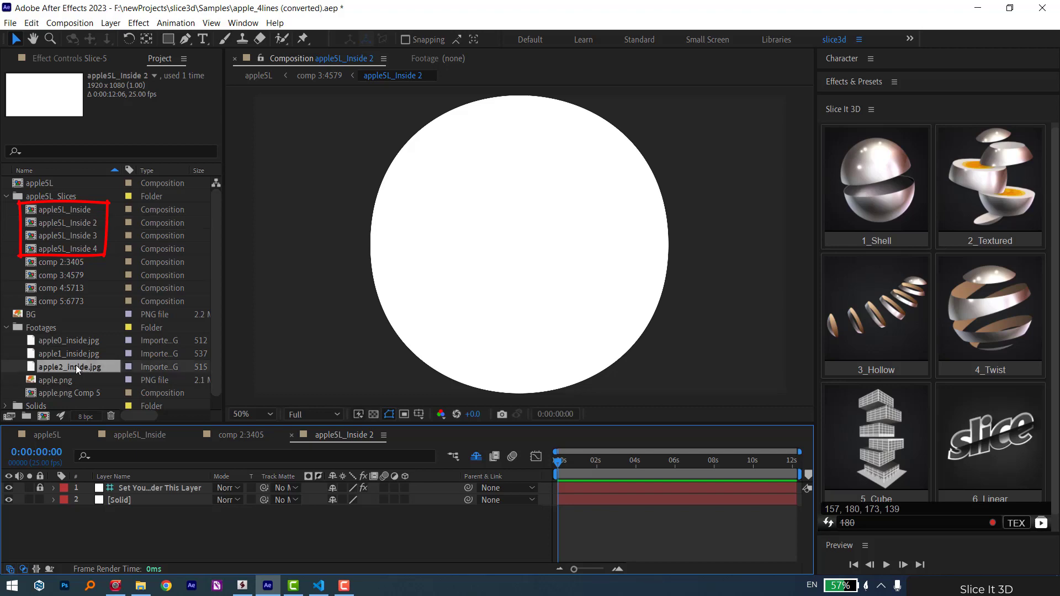
click(1016, 523)
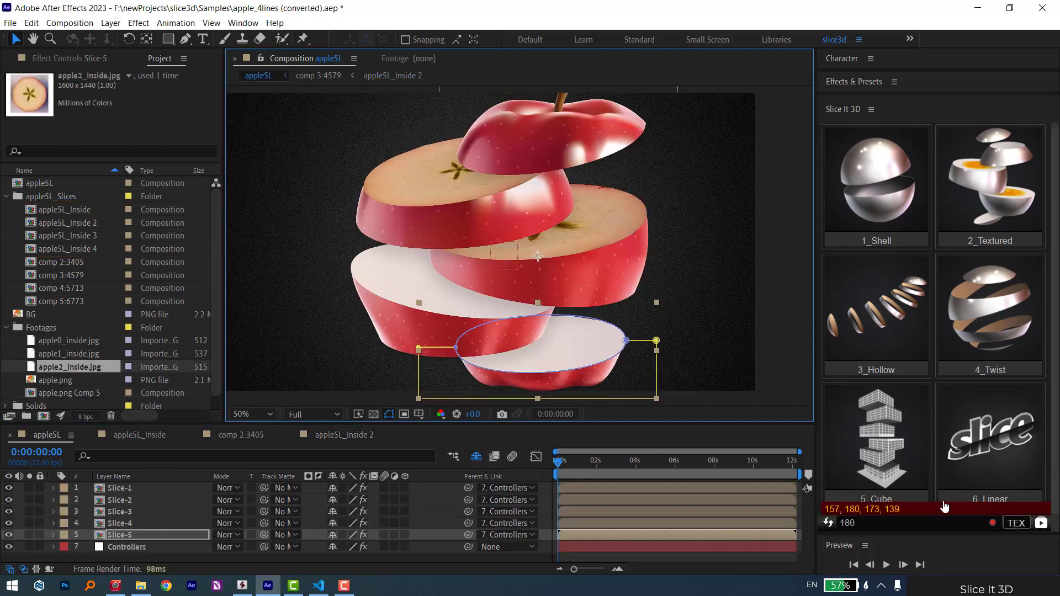
double_click(69, 236)
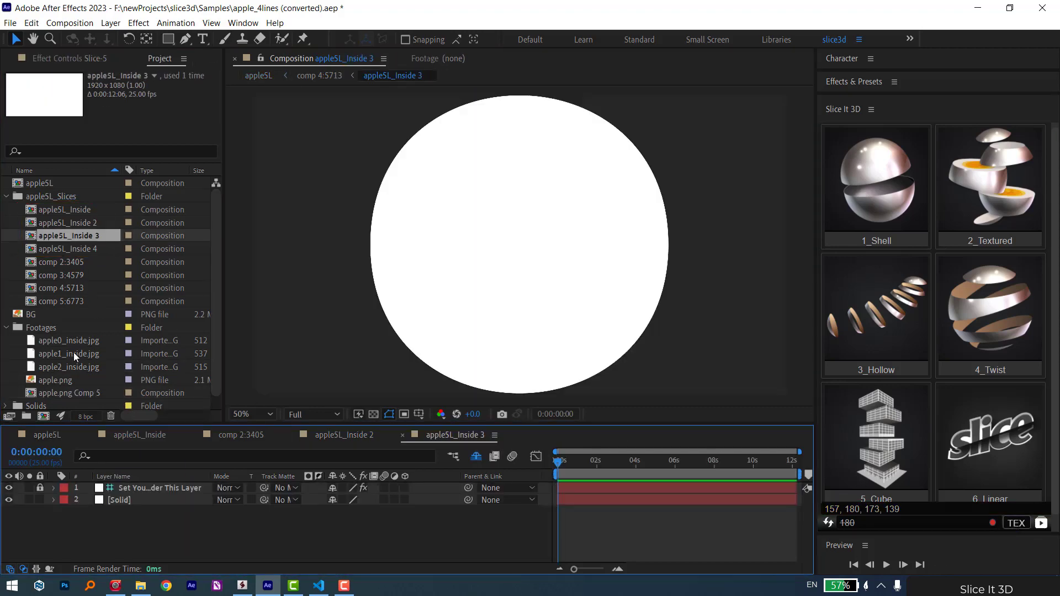
drag(74, 352, 147, 493)
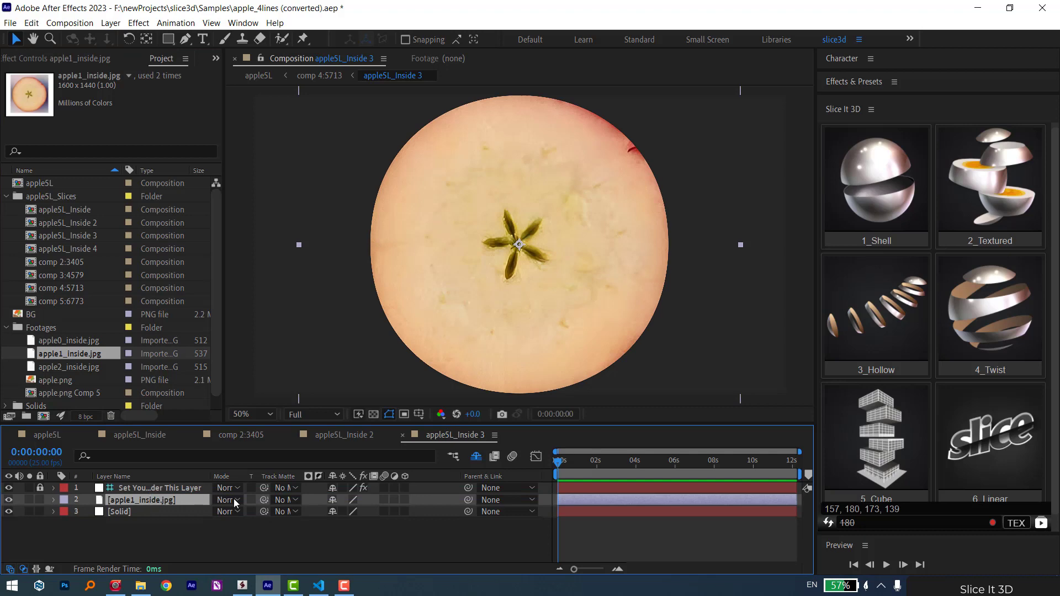
click(1031, 527)
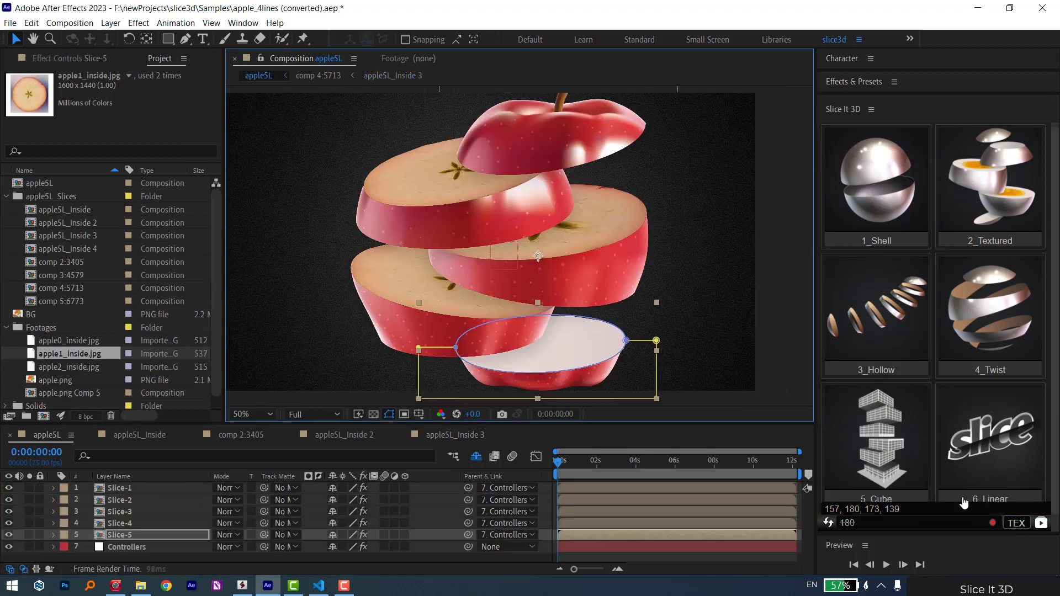
double_click(82, 250)
click(74, 367)
click(81, 342)
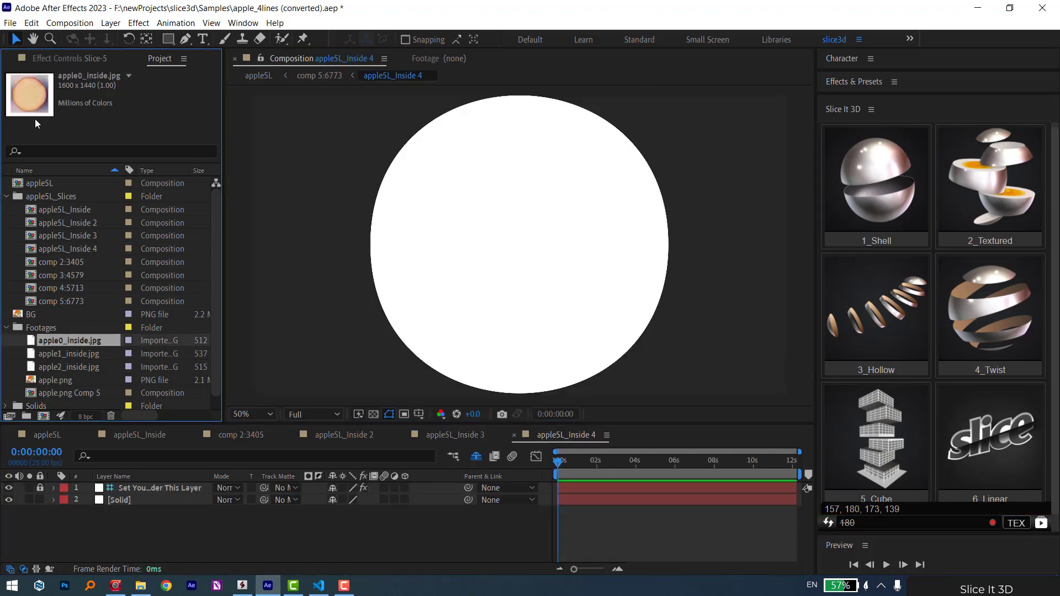
drag(84, 344, 131, 493)
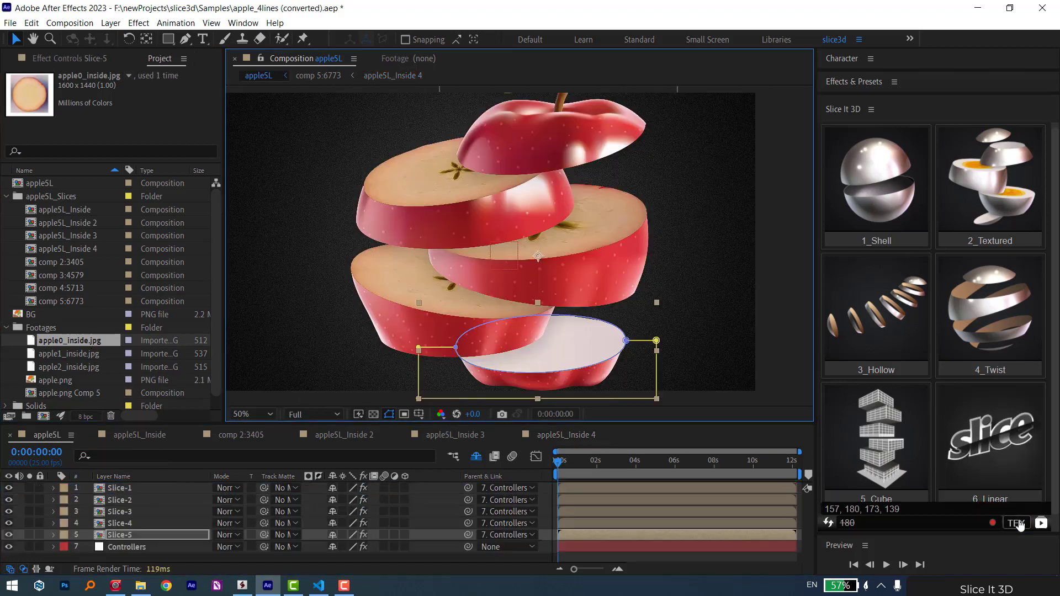
Step: Move the middle apple slice right and down and another slice up and left
drag(606, 277, 629, 288)
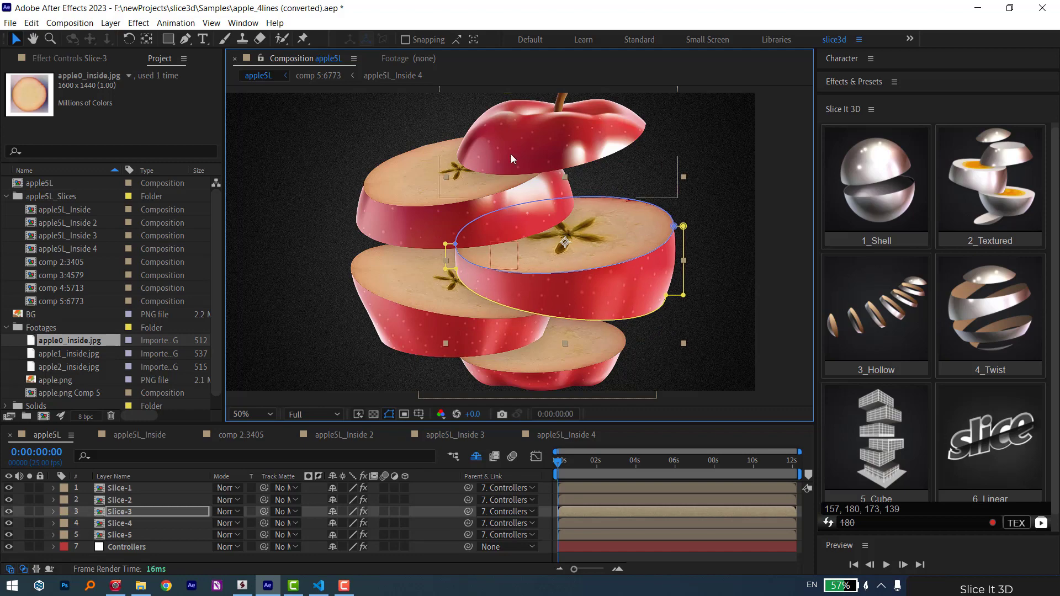
click(523, 143)
drag(431, 239, 415, 229)
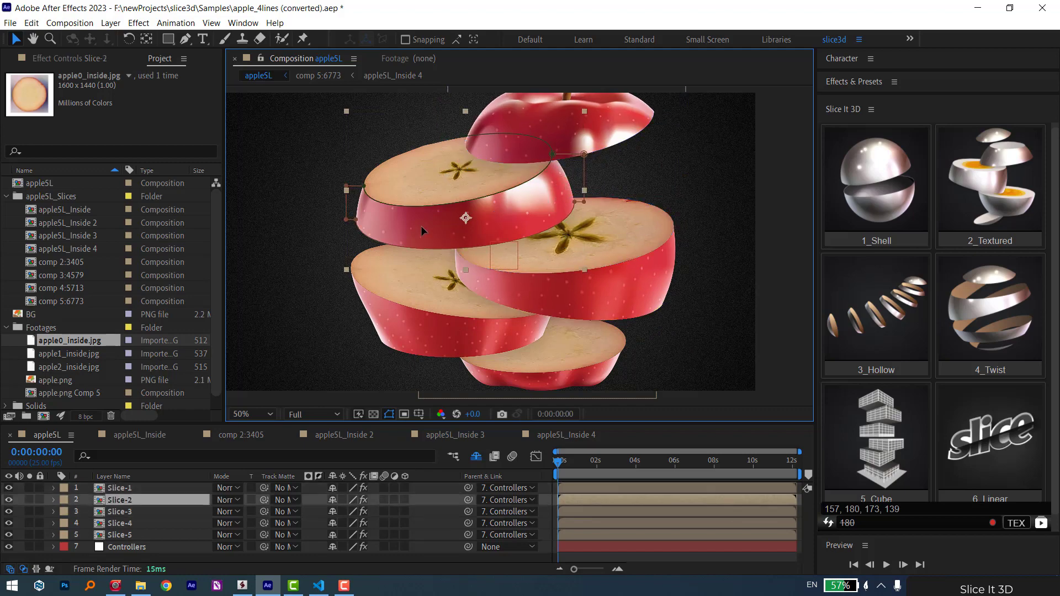
click(687, 332)
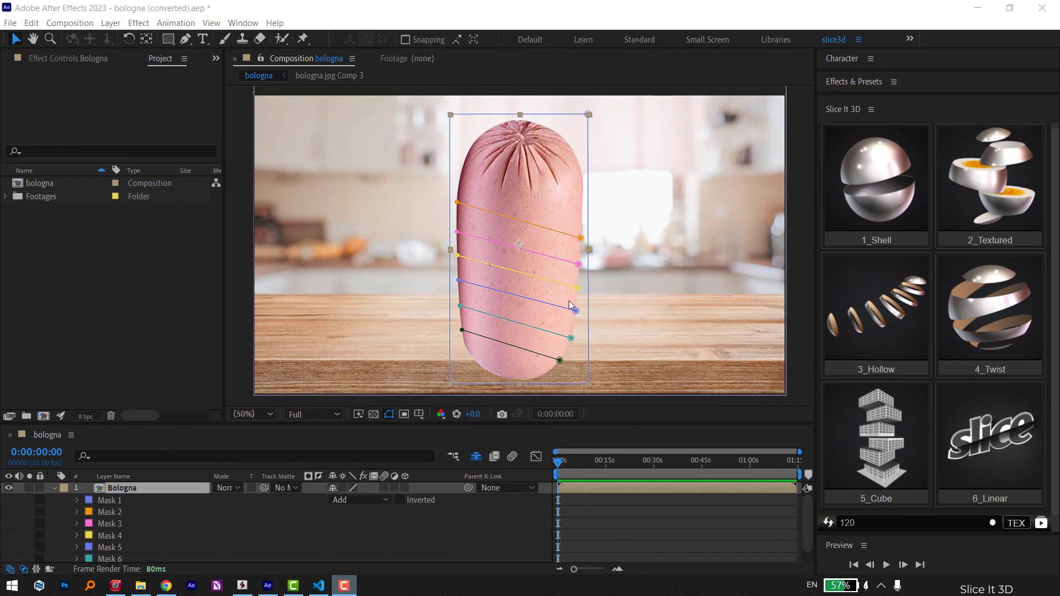
Step: Enable slice sizes 120 to 95, apply the 2_Textured preset to the bologna, and select Controllers
click(947, 526)
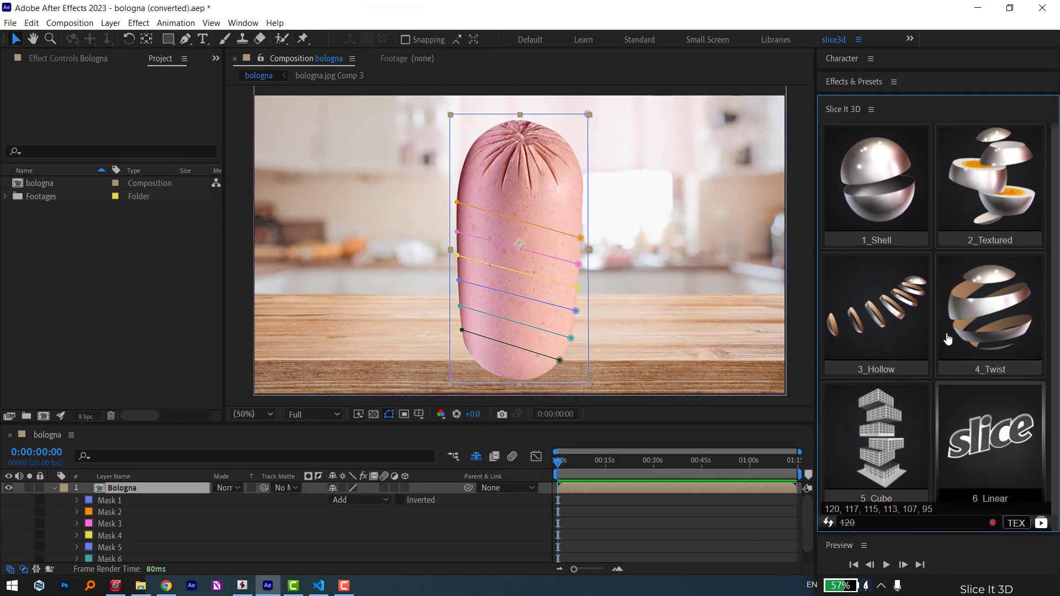
click(975, 179)
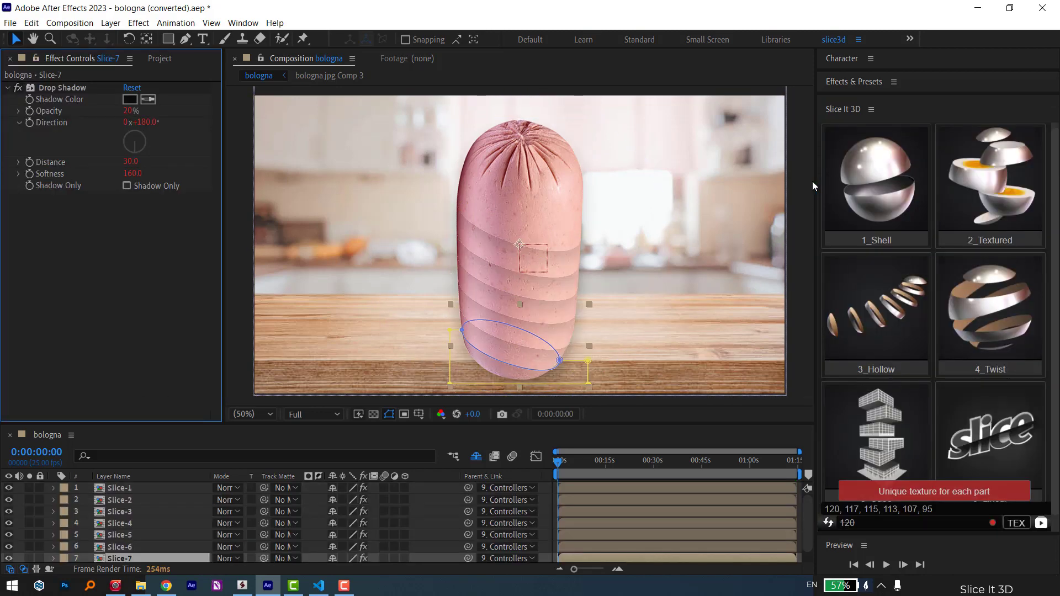
scroll(171, 511, down, 1)
click(124, 556)
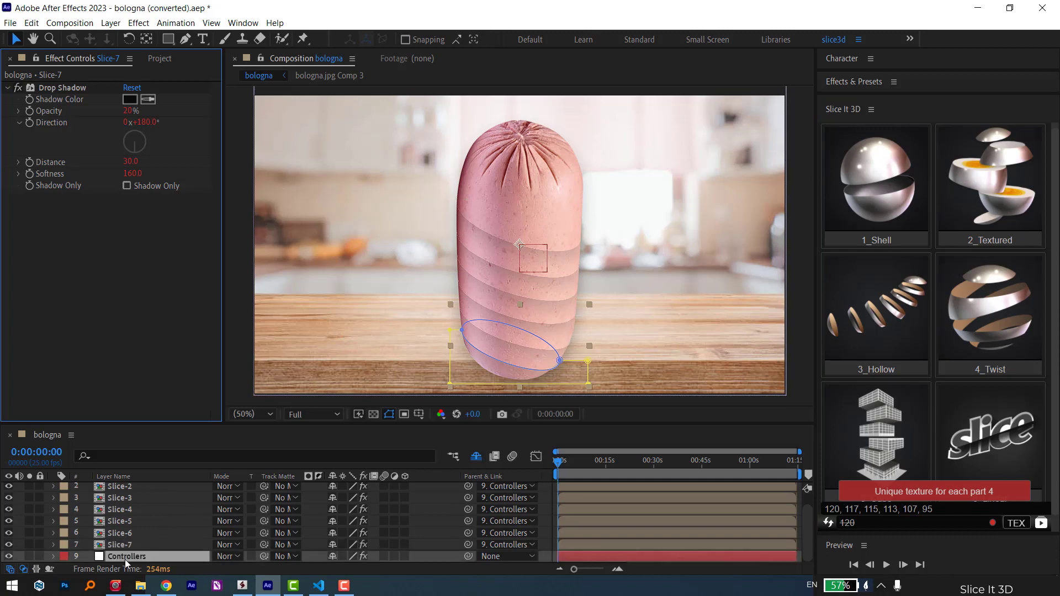
Step: Set the sausage slices' Controllers rotation to 13°, X offset to 0 and Y offset to 150
click(17, 162)
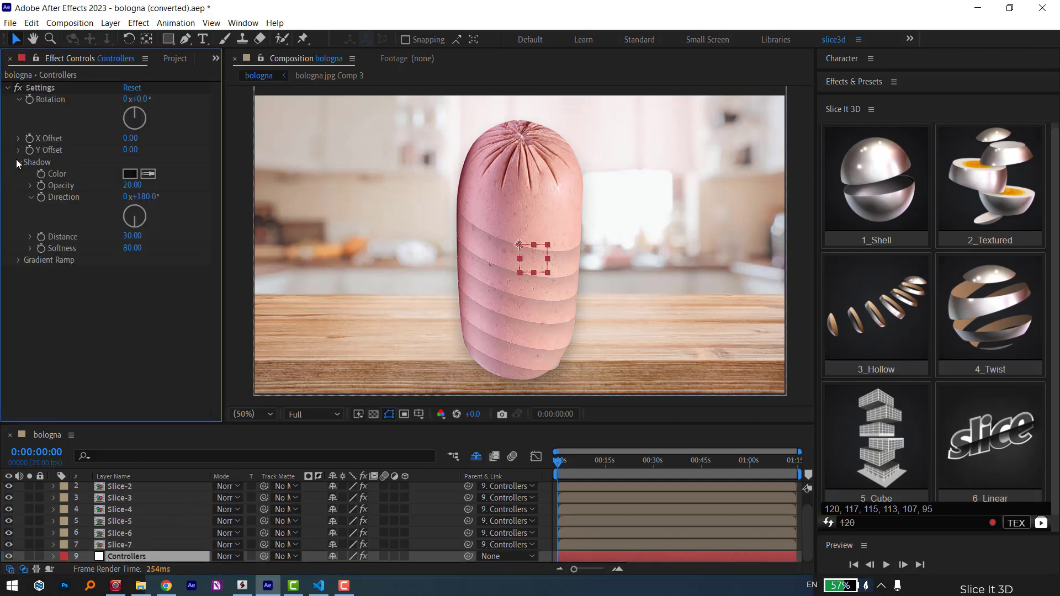
click(18, 259)
drag(143, 116, 127, 76)
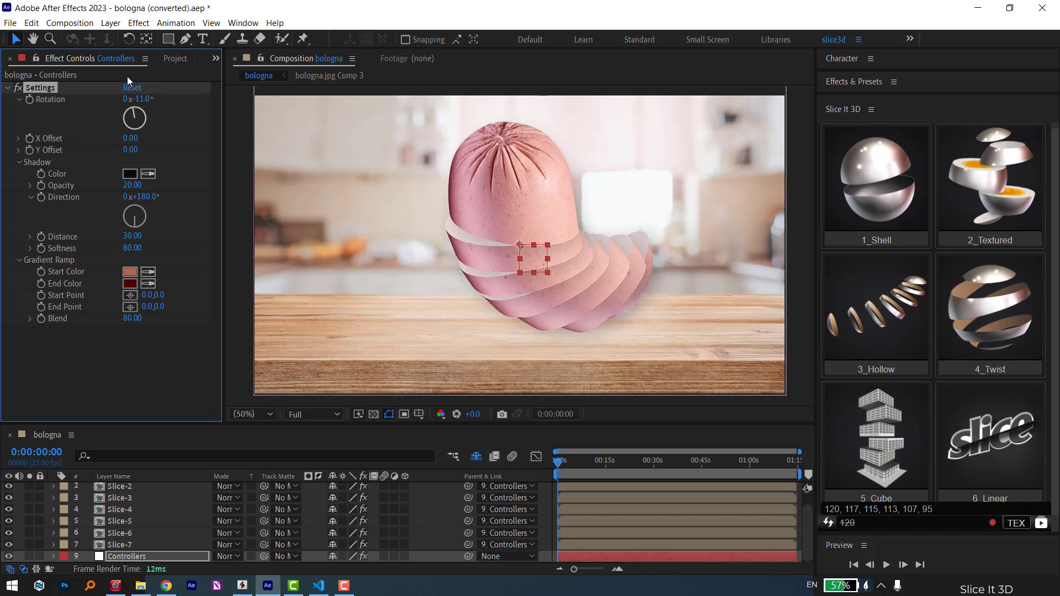
click(140, 99)
text(+13)
key(Return)
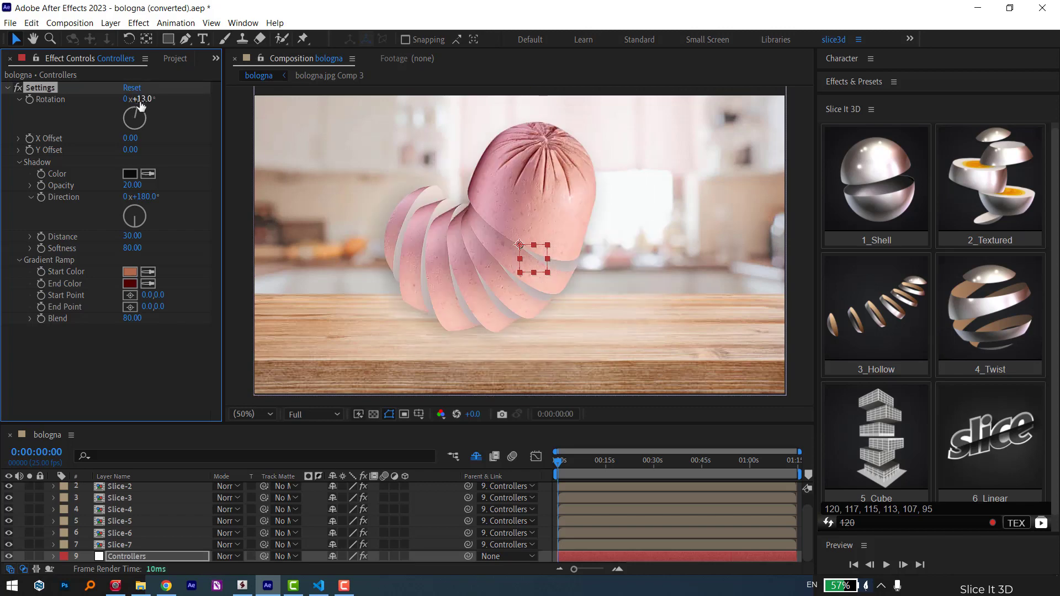
mouse_move(139, 137)
mouse_down()
mouse_move(61, 135)
mouse_move(210, 151)
mouse_up()
text(0)
key(Return)
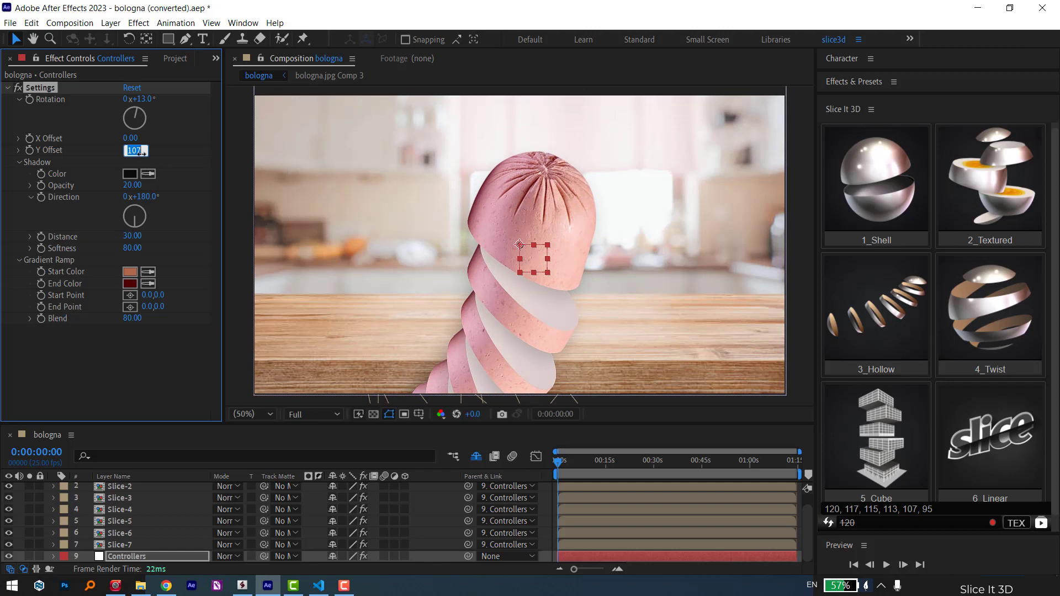
text(150)
key(Return)
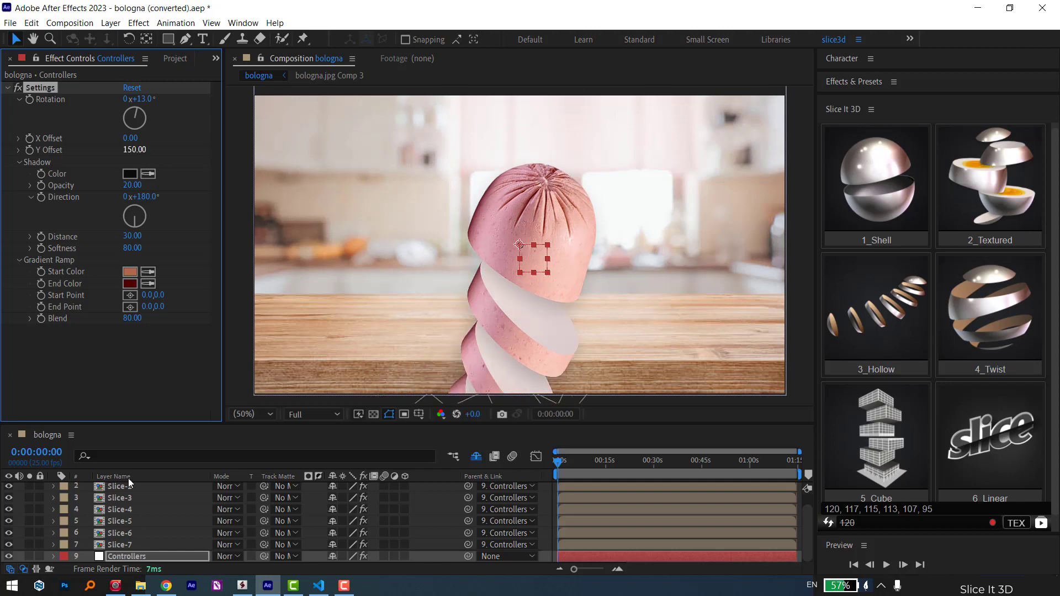
Step: Rotate the sliced sausage to -106°, shift it left and down, and create the bologna_Inside texture comp
click(123, 554)
key(r)
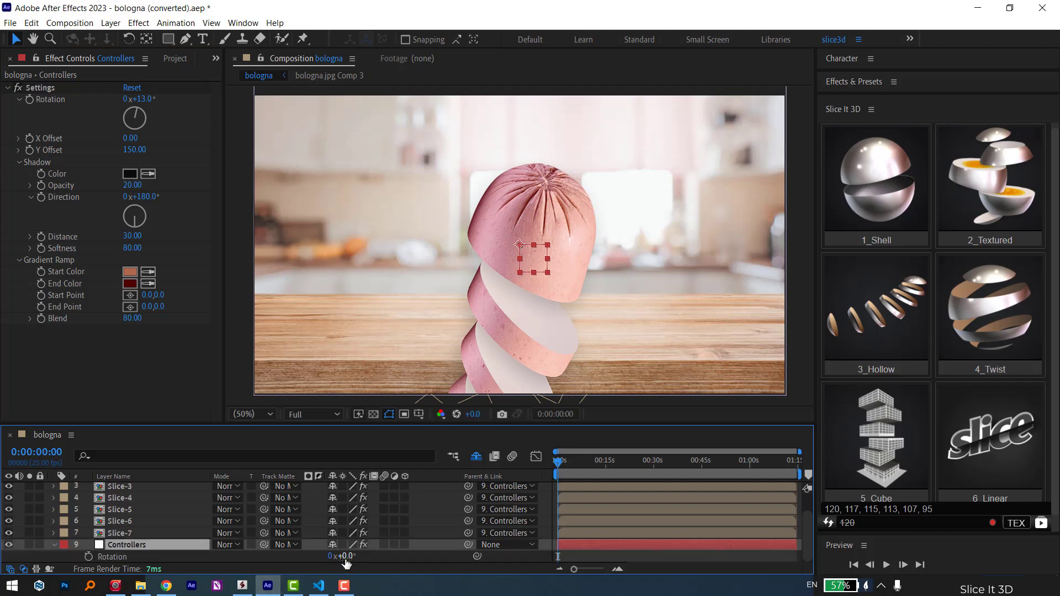
drag(344, 556, 261, 548)
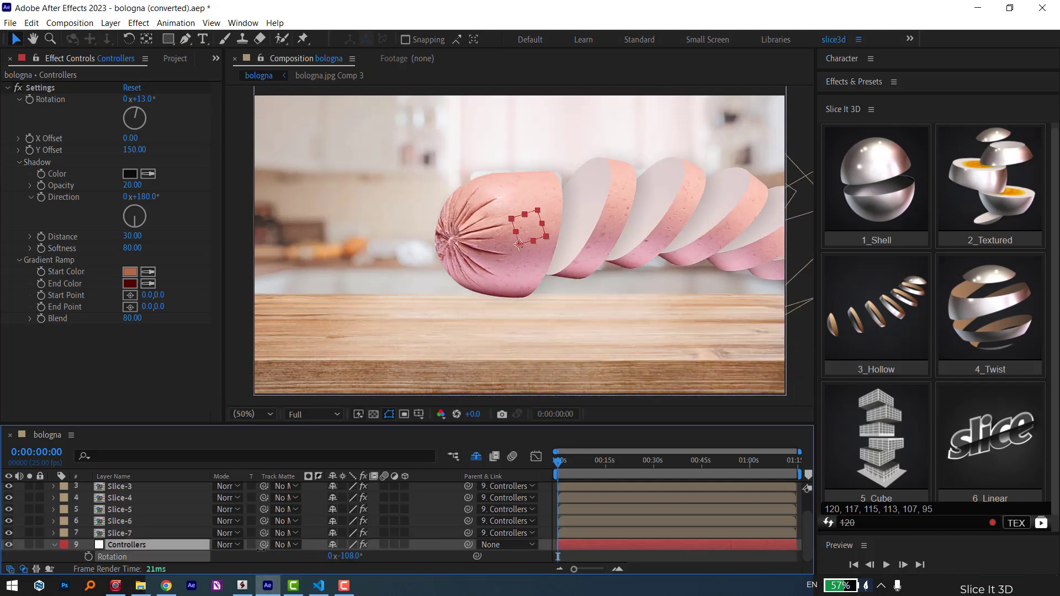
key(Return)
drag(261, 549, 311, 561)
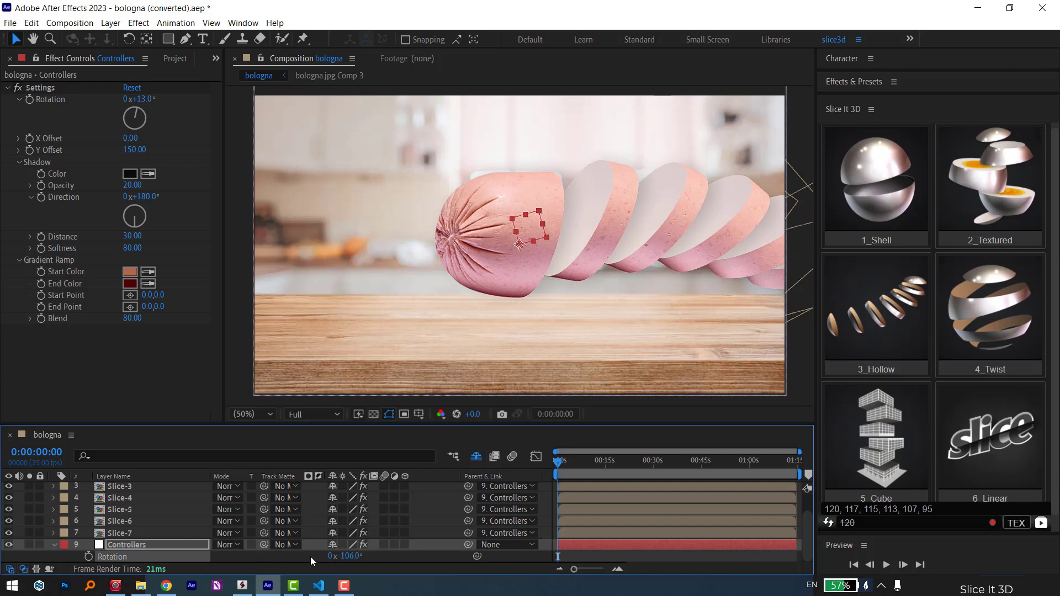
drag(519, 245, 393, 304)
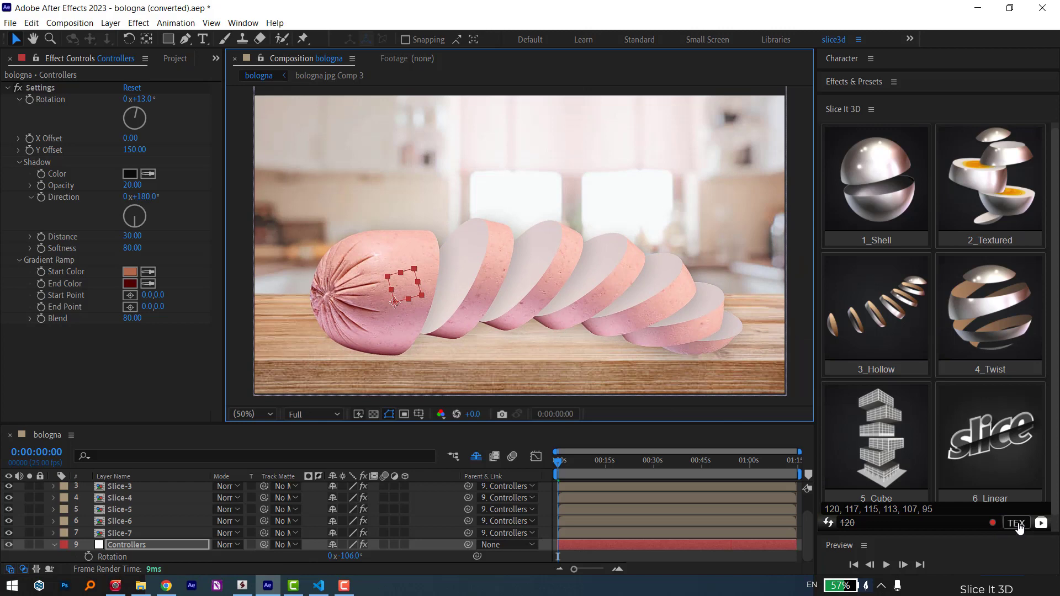
click(1017, 525)
Step: Drag bolo_inside.jpg from the Textures folder into the bologna_Inside comp
click(141, 586)
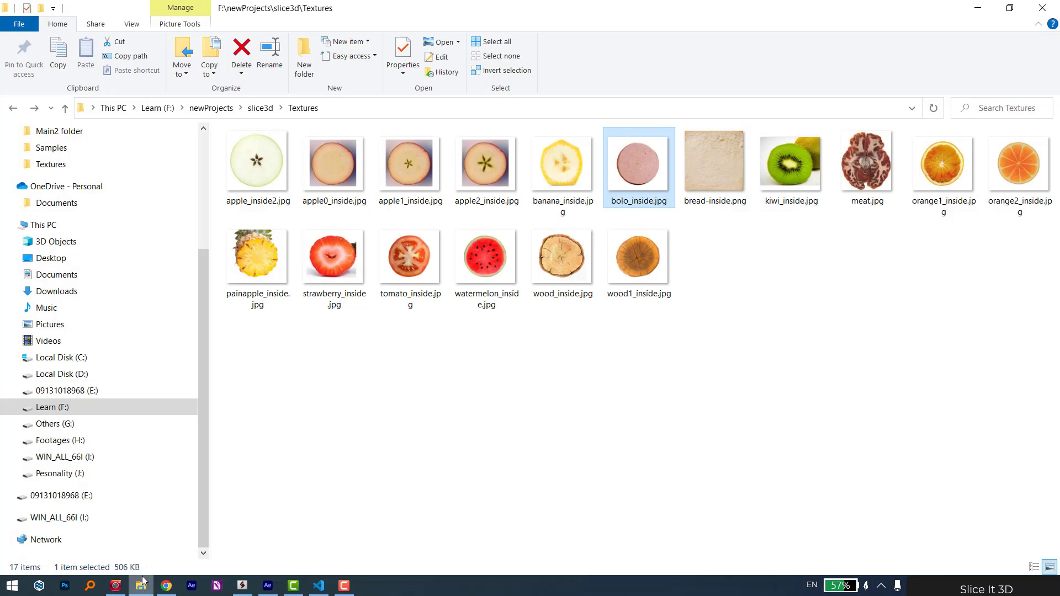
mouse_move(643, 175)
mouse_down()
mouse_move(594, 268)
mouse_move(122, 501)
mouse_up()
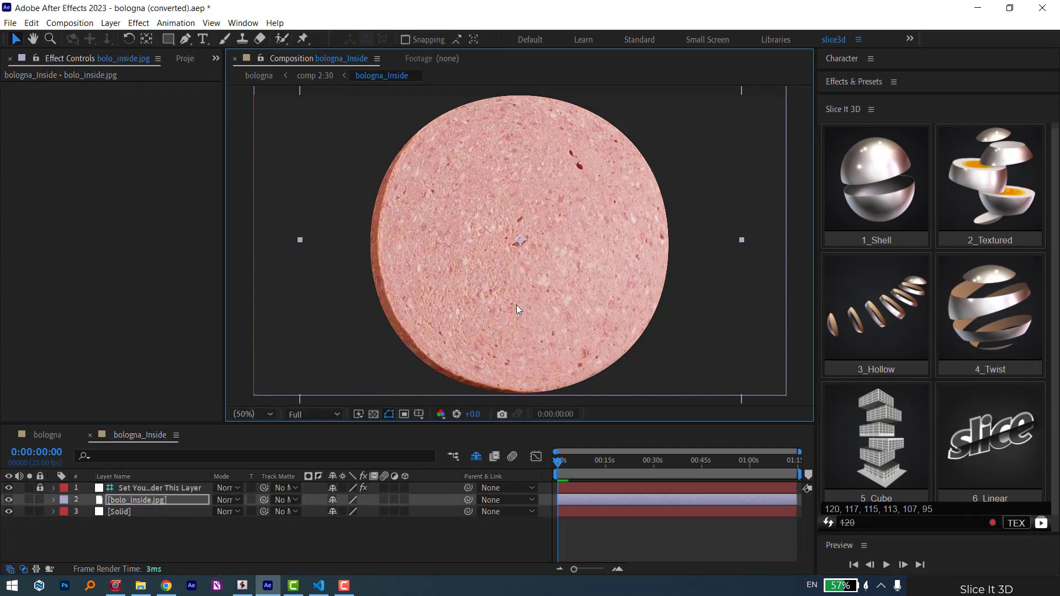
Step: Return to the bologna comp and set shadow opacity to 51 and gradient ramp blend to 62
click(1015, 523)
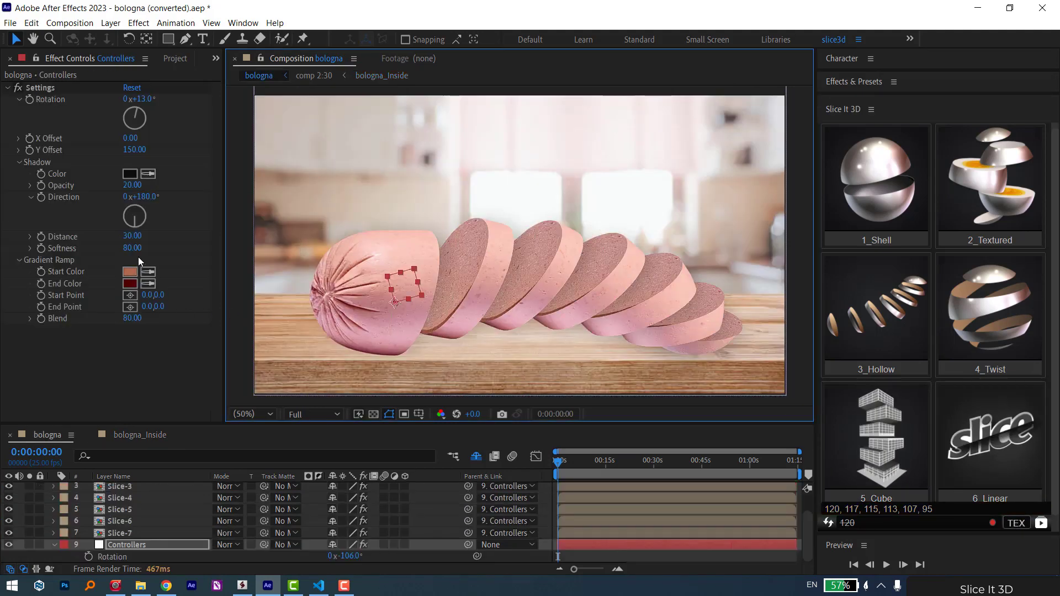
drag(148, 190, 153, 190)
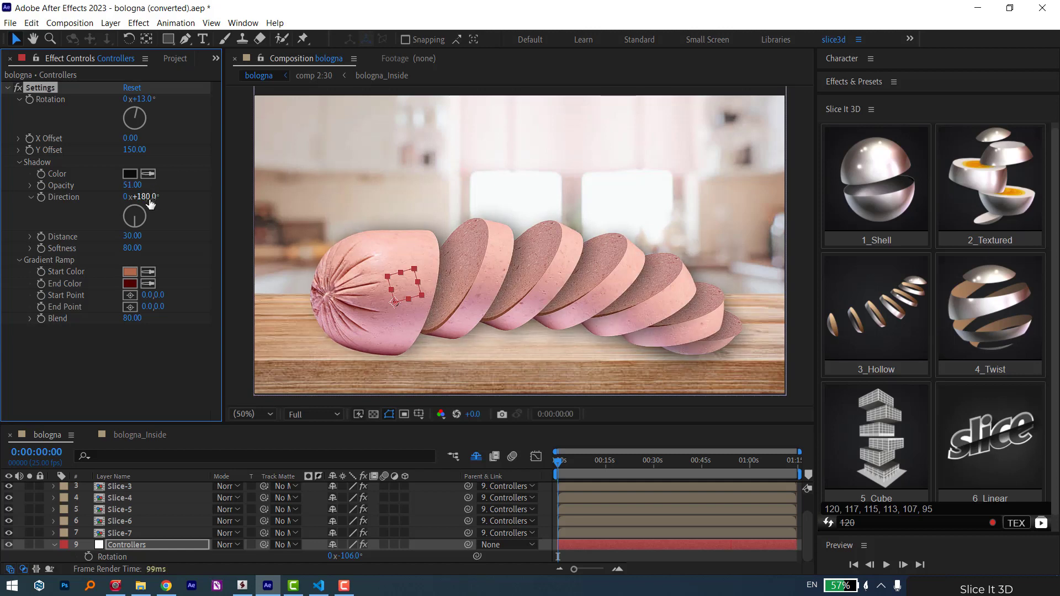
drag(138, 248, 155, 248)
drag(123, 321, 120, 328)
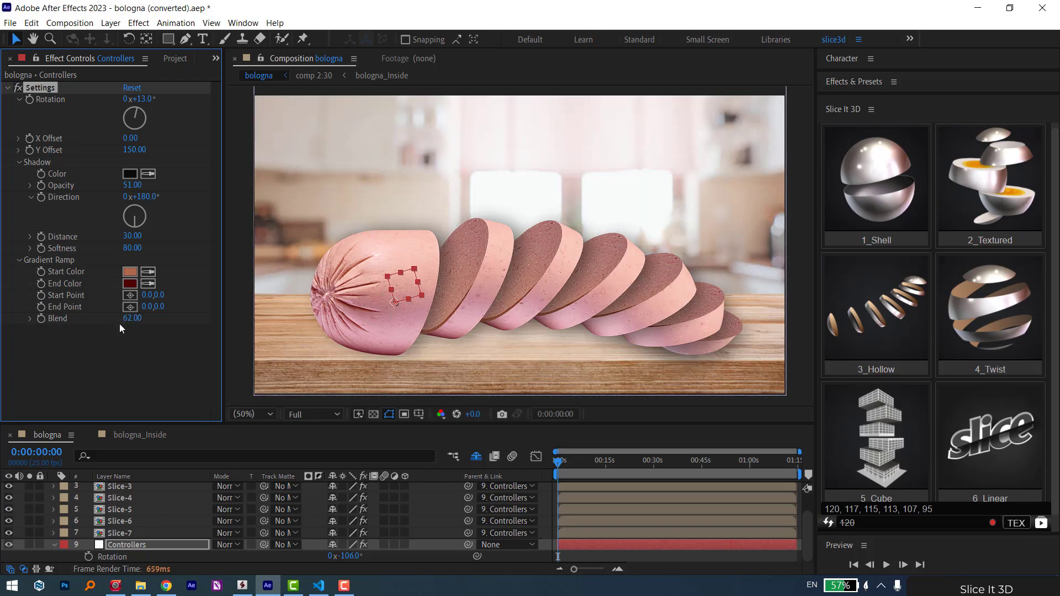
click(607, 174)
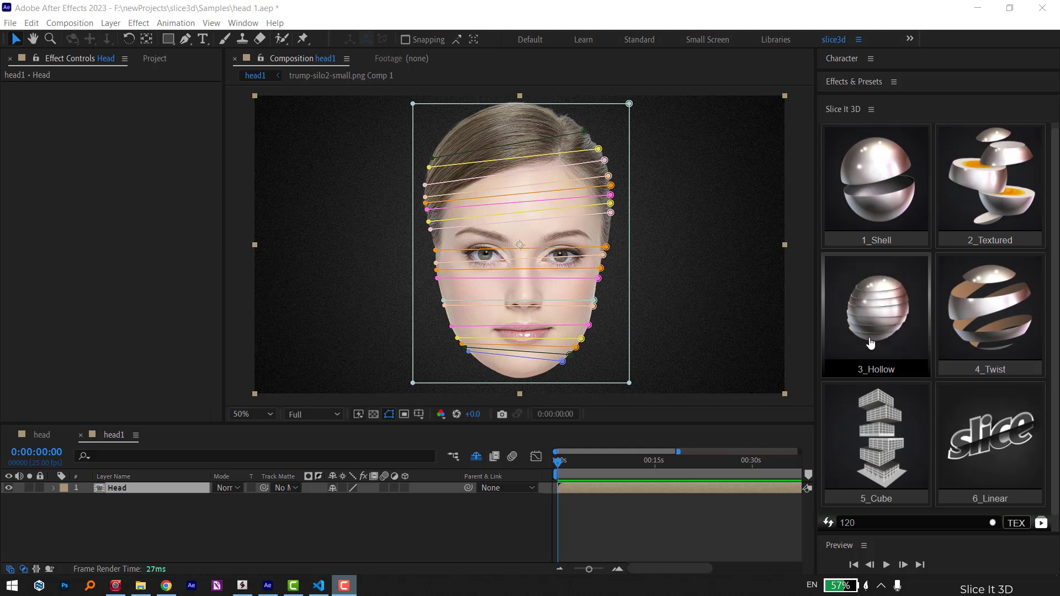
Step: Apply 3_Hollow to the head, then pull the hair slice and three rings out around the face
click(862, 316)
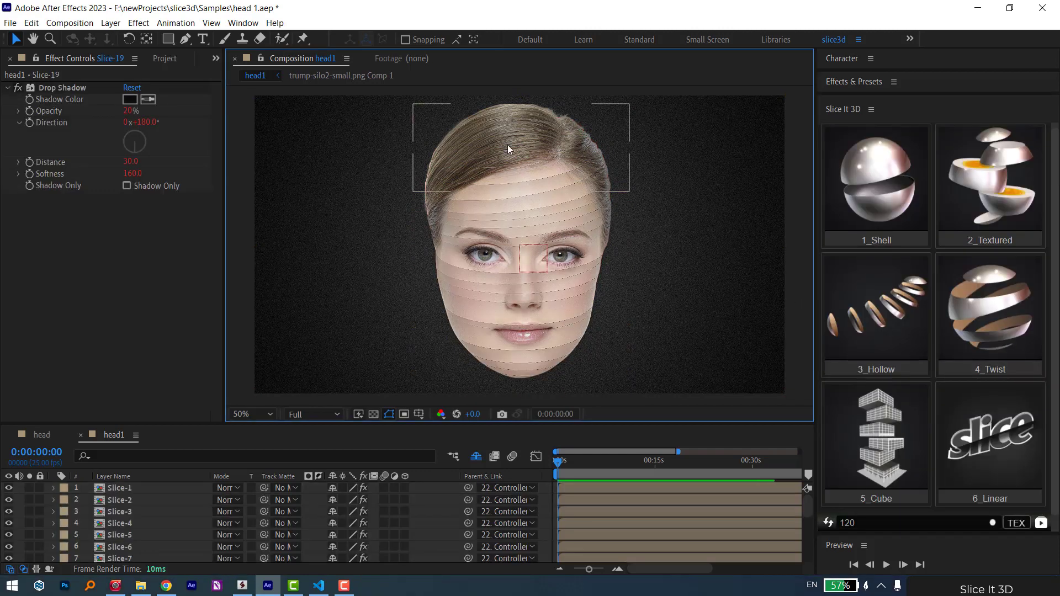
mouse_move(507, 145)
mouse_down()
mouse_move(534, 181)
mouse_move(416, 175)
mouse_up()
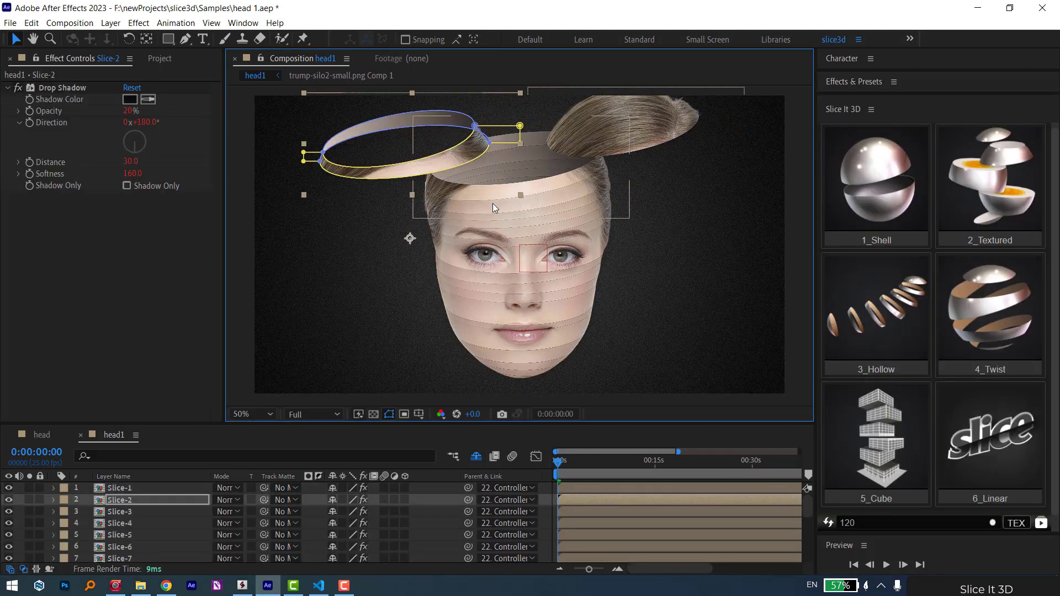
drag(492, 203, 643, 188)
click(446, 239)
drag(447, 242, 312, 251)
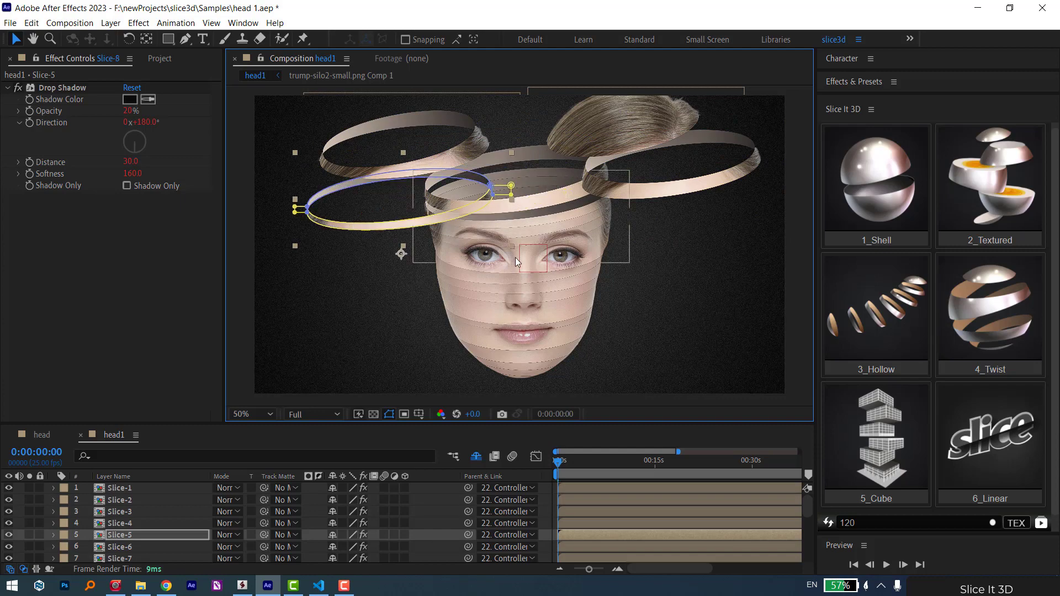
drag(546, 251, 662, 272)
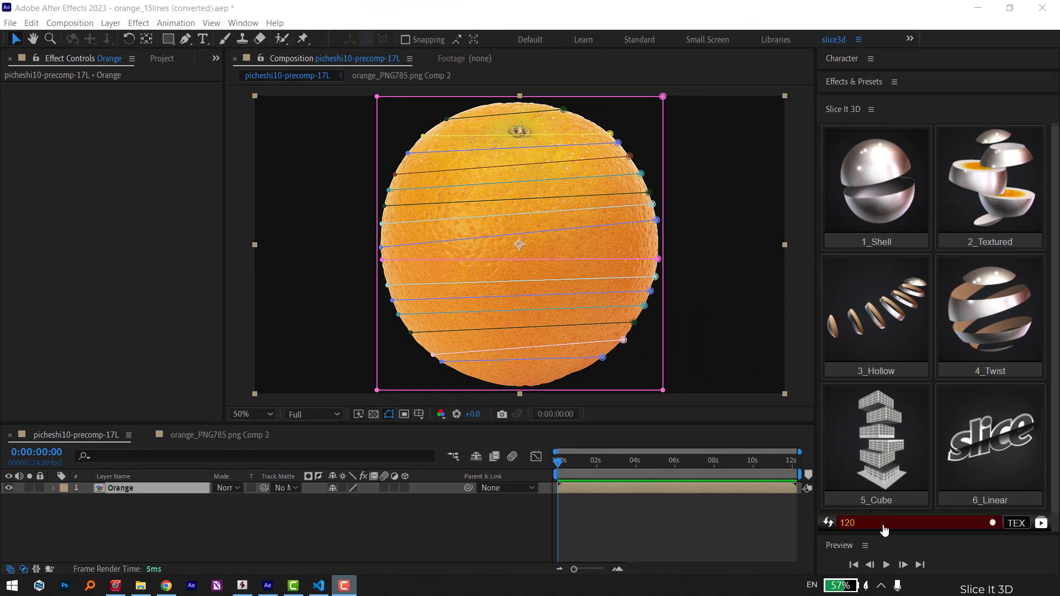
Step: Slice the orange with 3_Hollow and spread its top rings upward and out to both sides
click(991, 523)
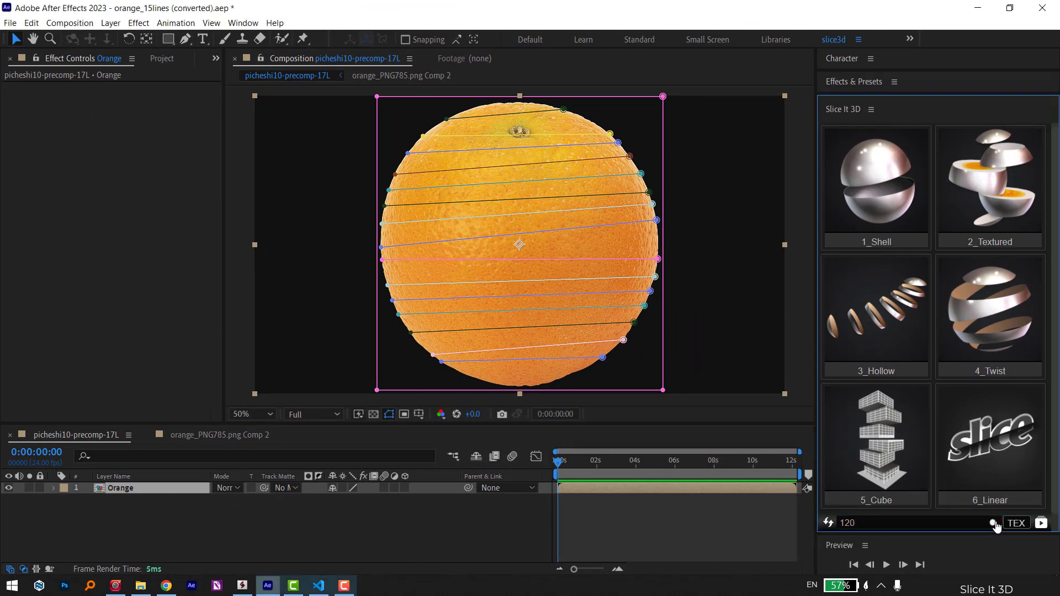
click(871, 325)
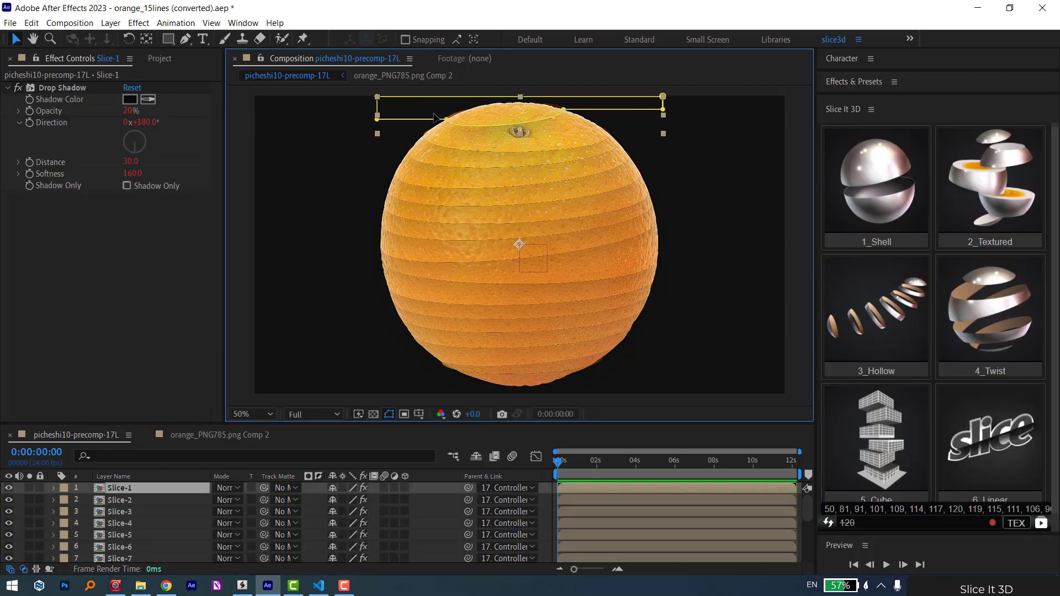
mouse_move(518, 130)
mouse_down()
mouse_move(400, 108)
mouse_move(657, 110)
mouse_up()
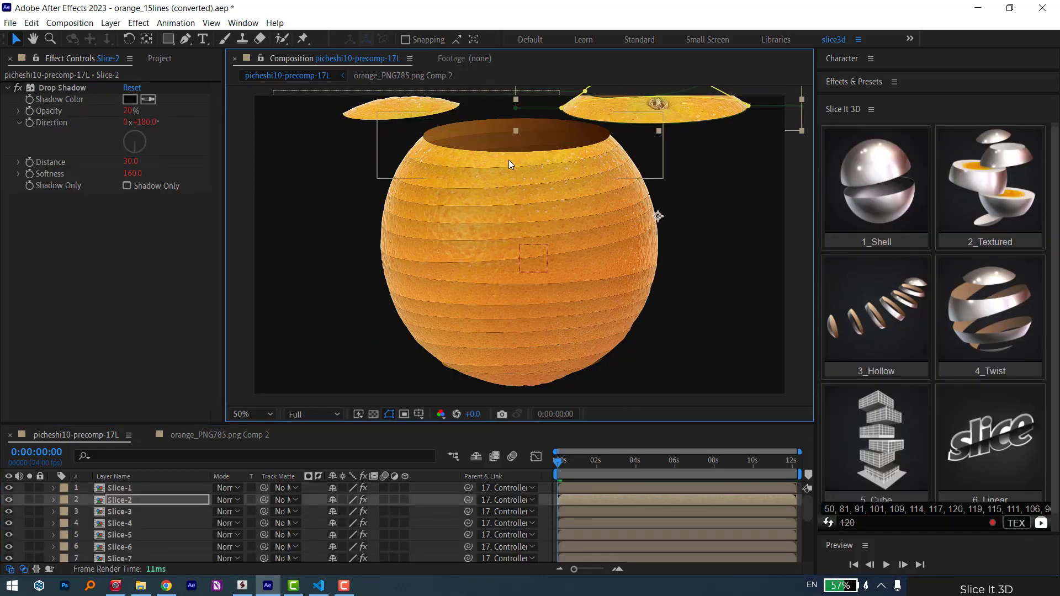
mouse_move(508, 160)
mouse_down()
mouse_move(689, 163)
mouse_move(364, 149)
mouse_up()
mouse_move(468, 200)
mouse_down()
mouse_move(475, 283)
mouse_move(583, 278)
mouse_up()
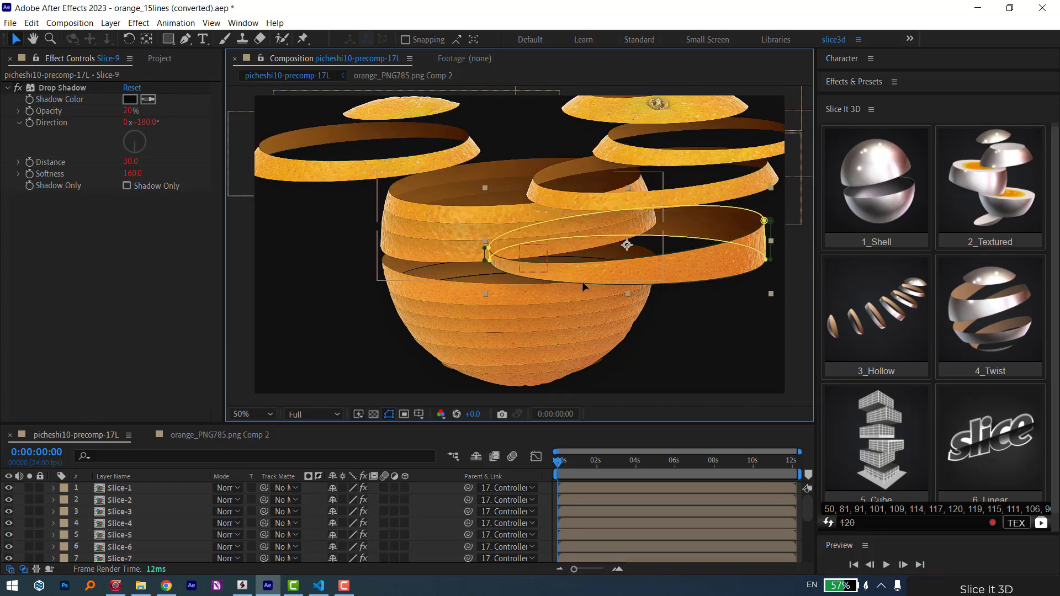
scroll(163, 548, down, 5)
Step: Trial a saturated blue as the Controllers' Gradient Ramp start colour, then cancel to keep orange
click(143, 556)
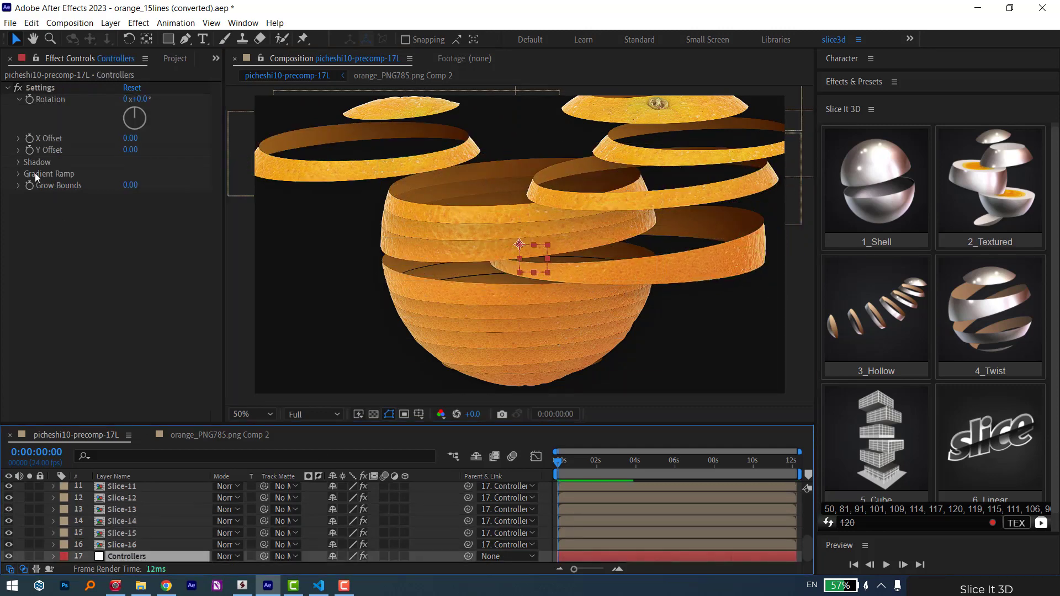
click(17, 162)
click(17, 260)
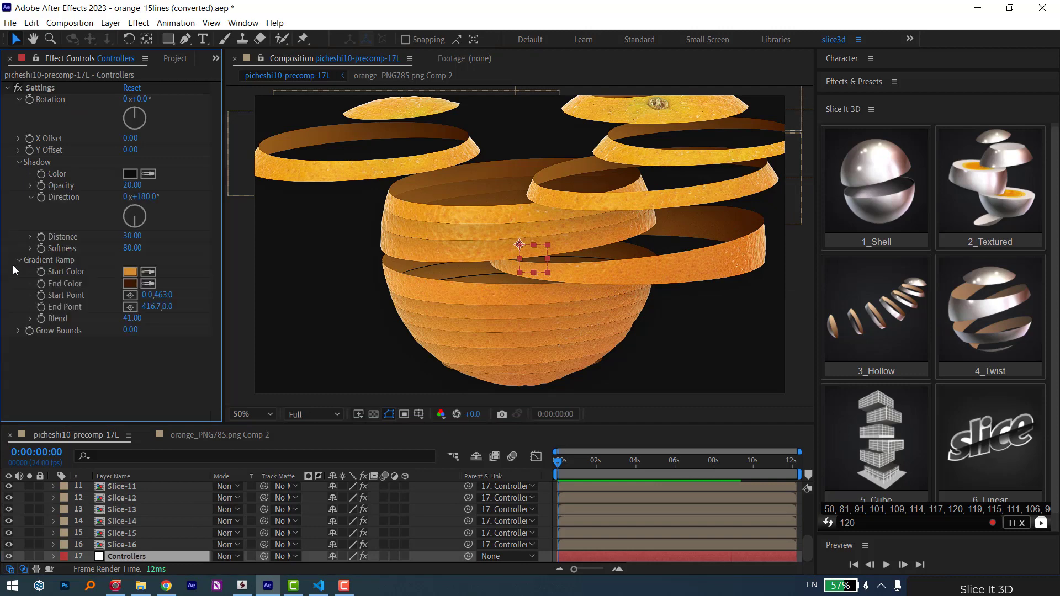
click(130, 272)
click(218, 377)
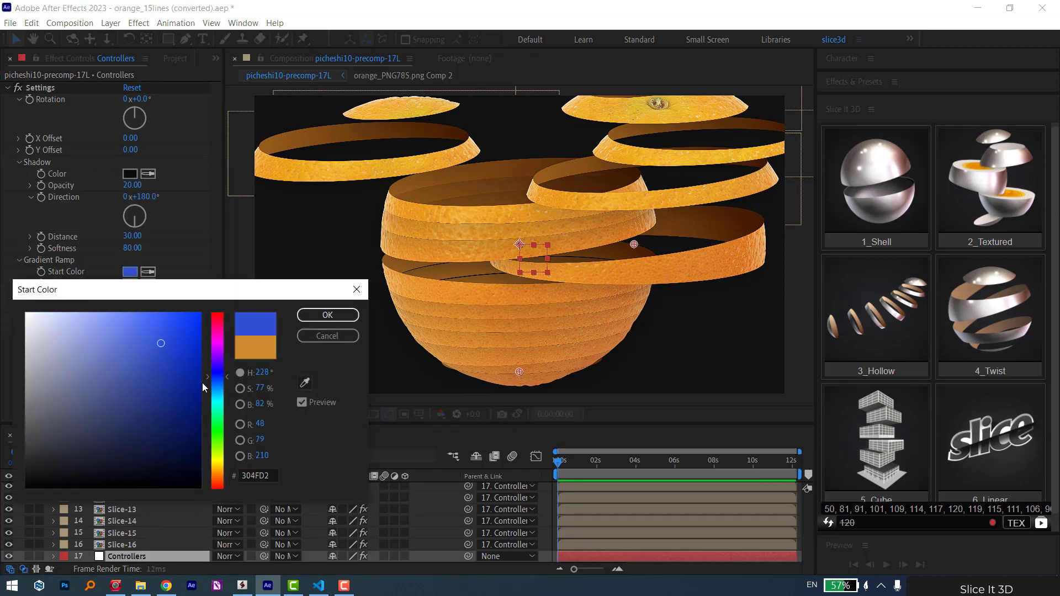
click(199, 323)
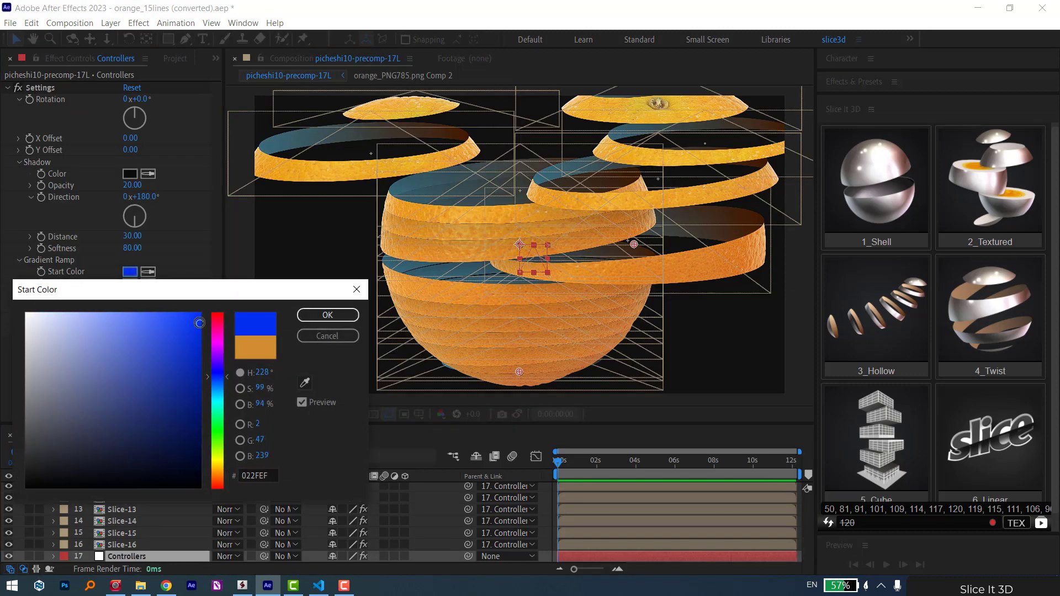
click(340, 338)
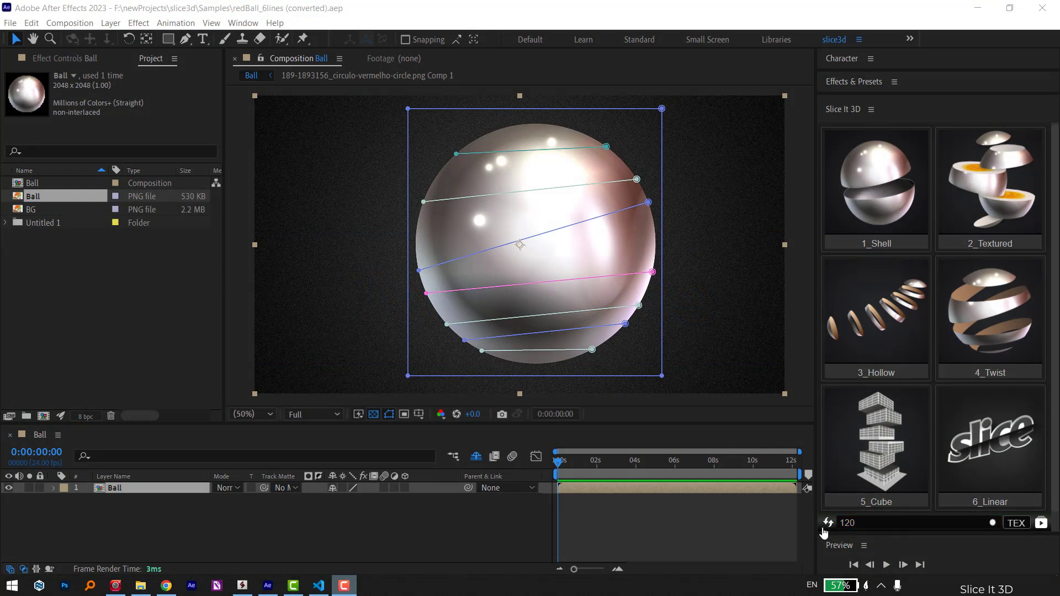
Step: Set slice thickness to 80 and apply the 4_Twist preset to the ball, then to the orange
click(856, 527)
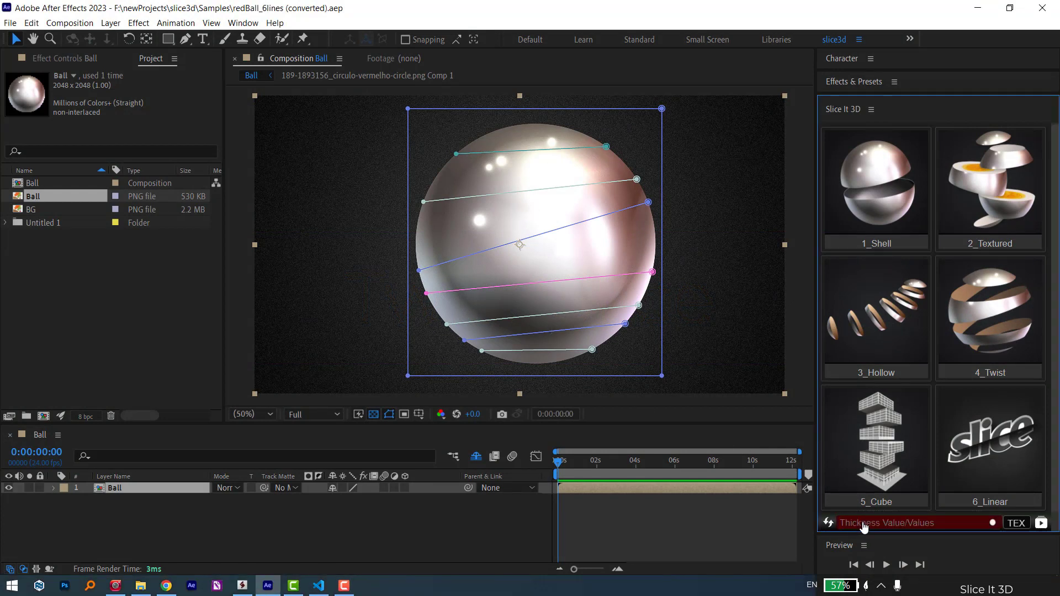
text(80)
key(Return)
click(996, 338)
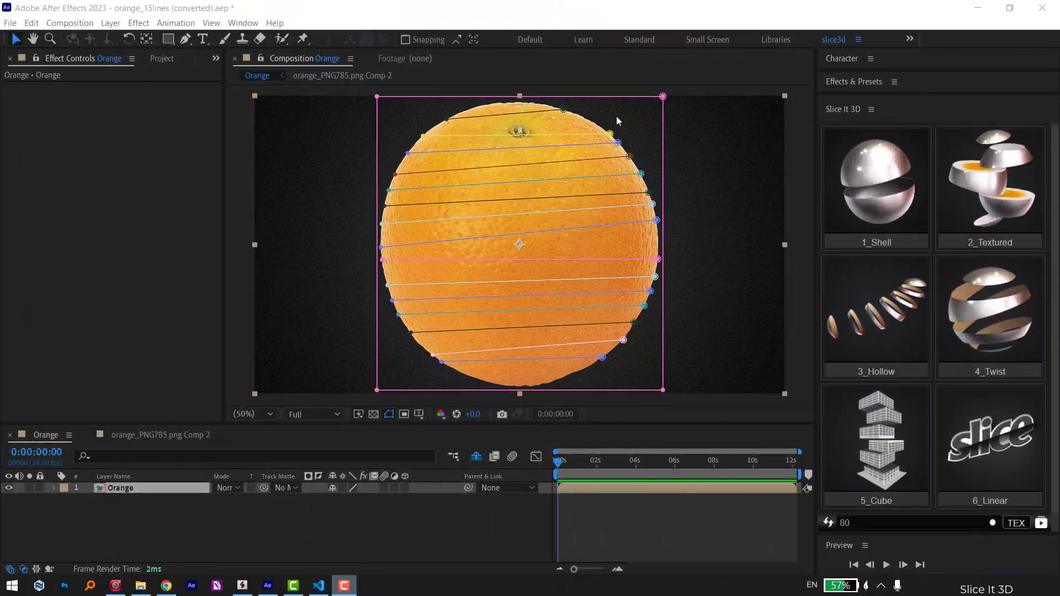
click(877, 526)
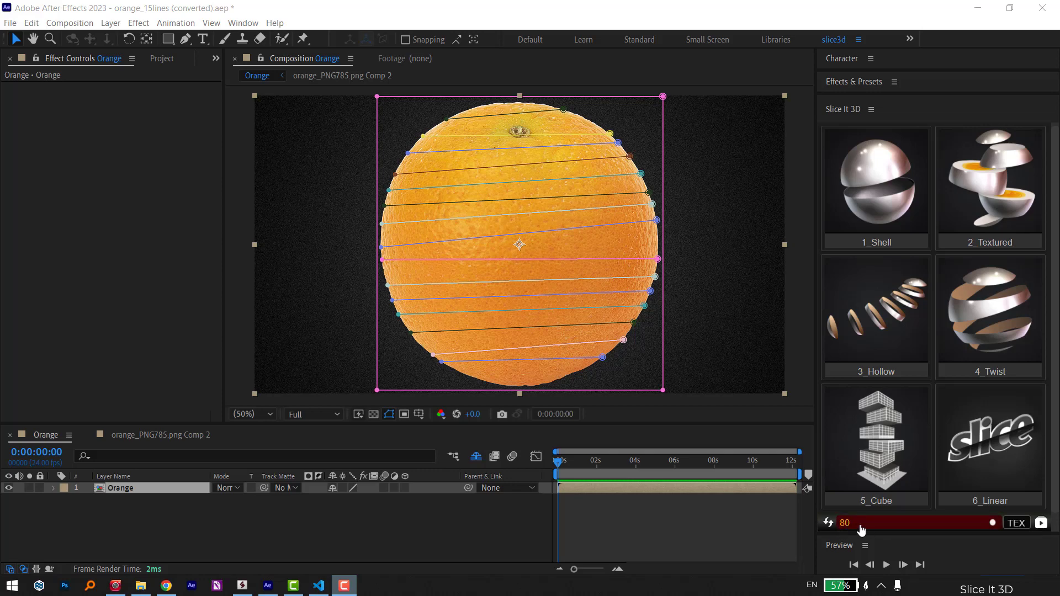
click(990, 318)
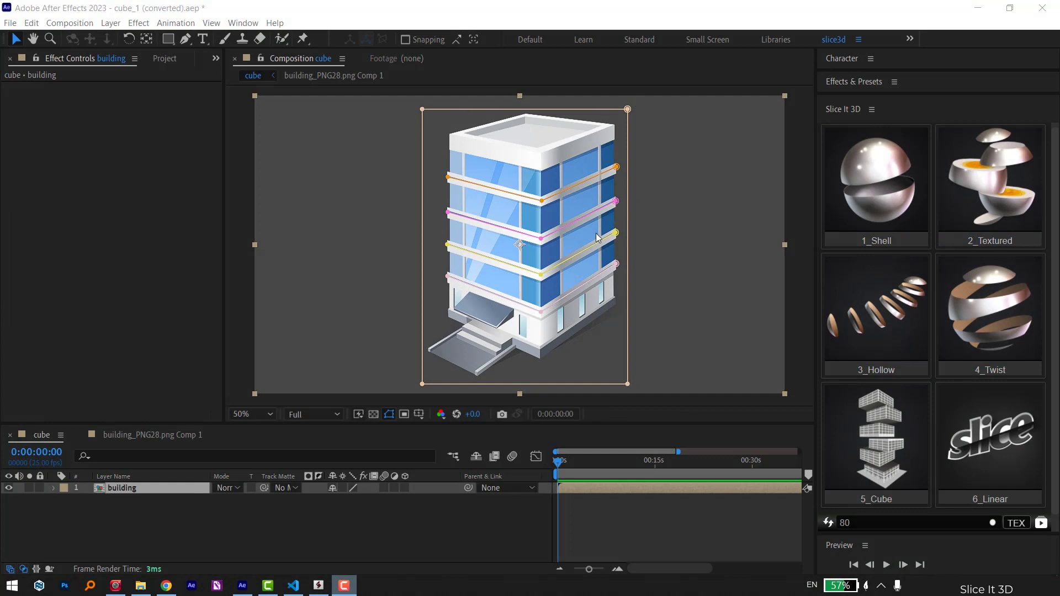
Step: Slice the office building with the 5_Cube preset and shift the upper floor blocks right
click(871, 448)
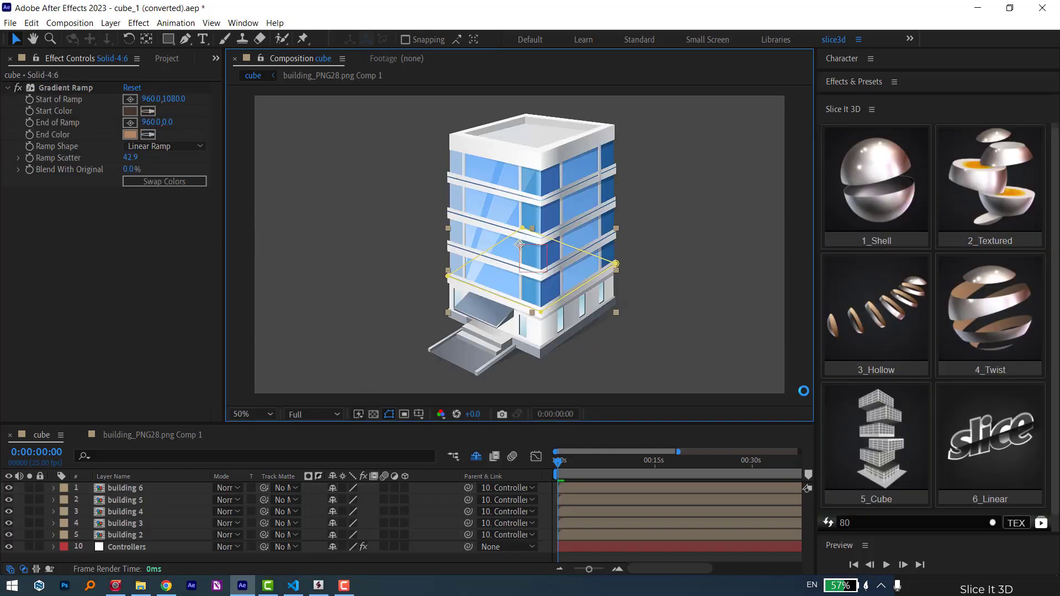
drag(533, 180, 616, 163)
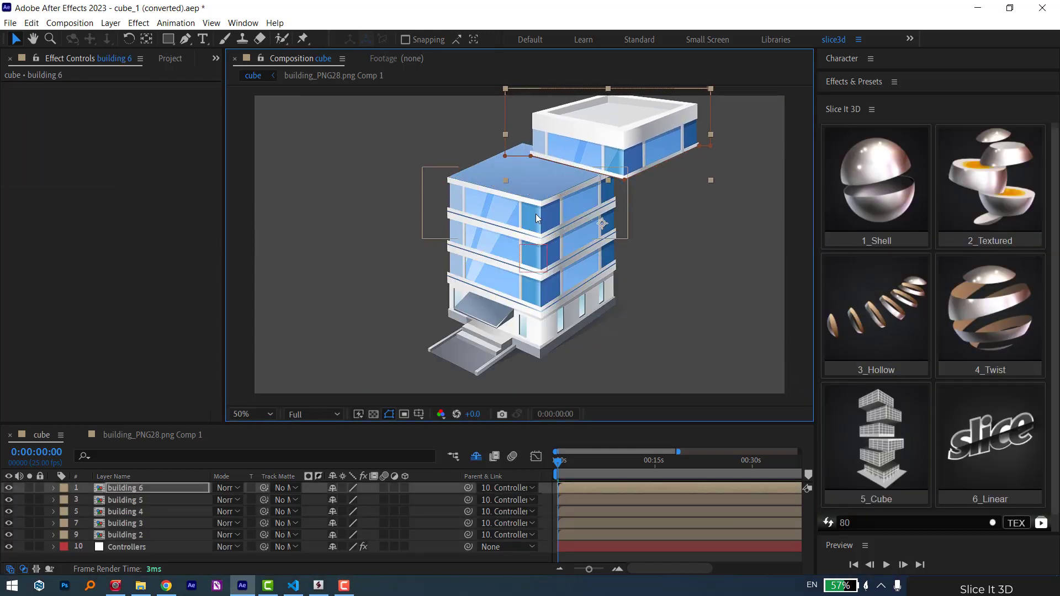
drag(535, 214, 643, 210)
click(556, 265)
drag(556, 265, 682, 290)
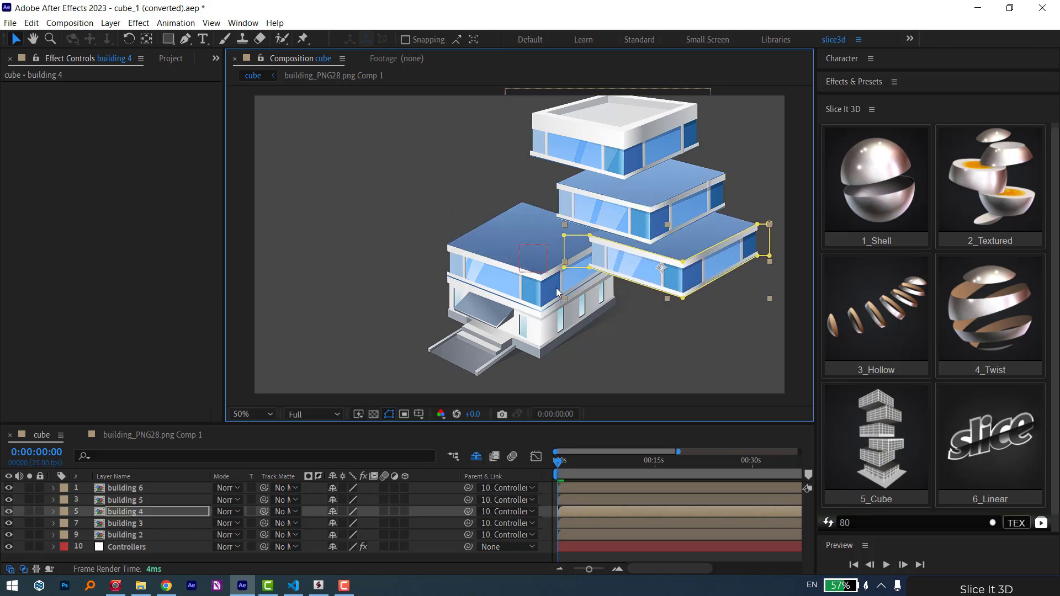
Step: Offset the remaining floor blocks, including the ground floor, sideways, then deselect
drag(555, 287, 516, 282)
click(616, 385)
drag(617, 385, 699, 398)
drag(499, 279, 586, 315)
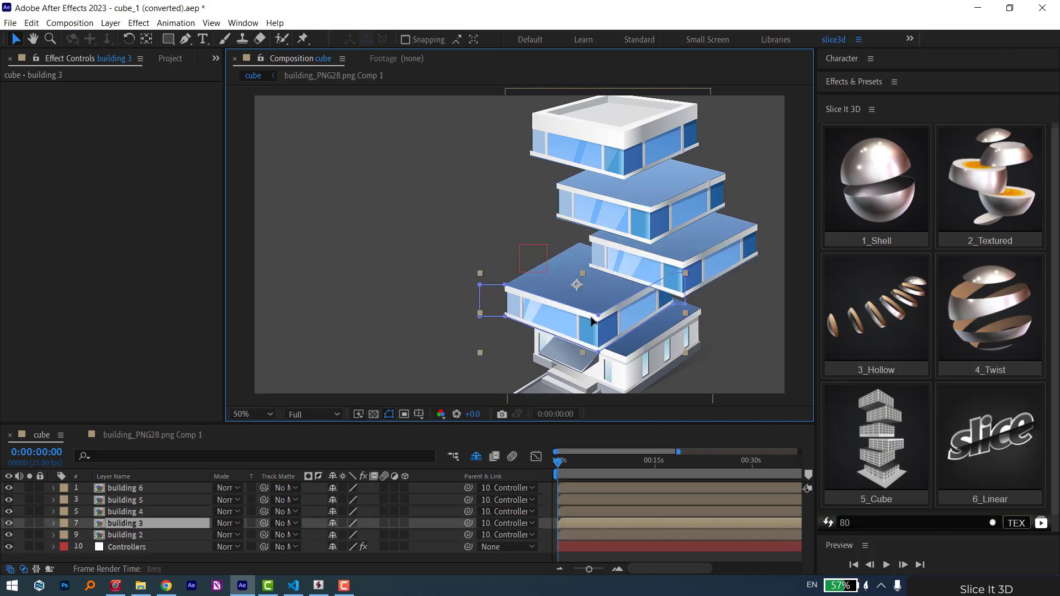
drag(668, 254, 627, 255)
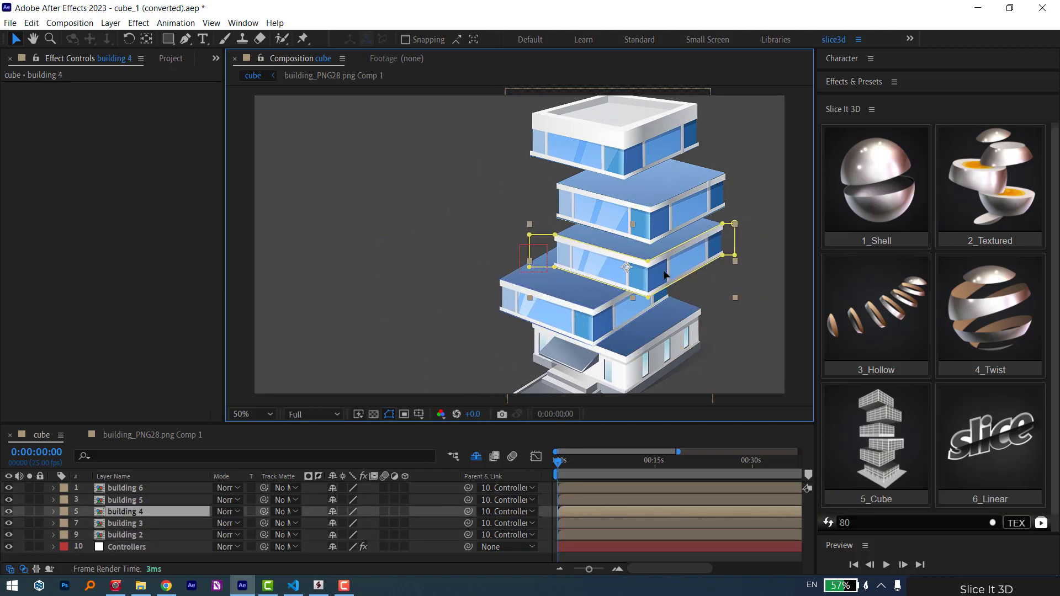
click(401, 260)
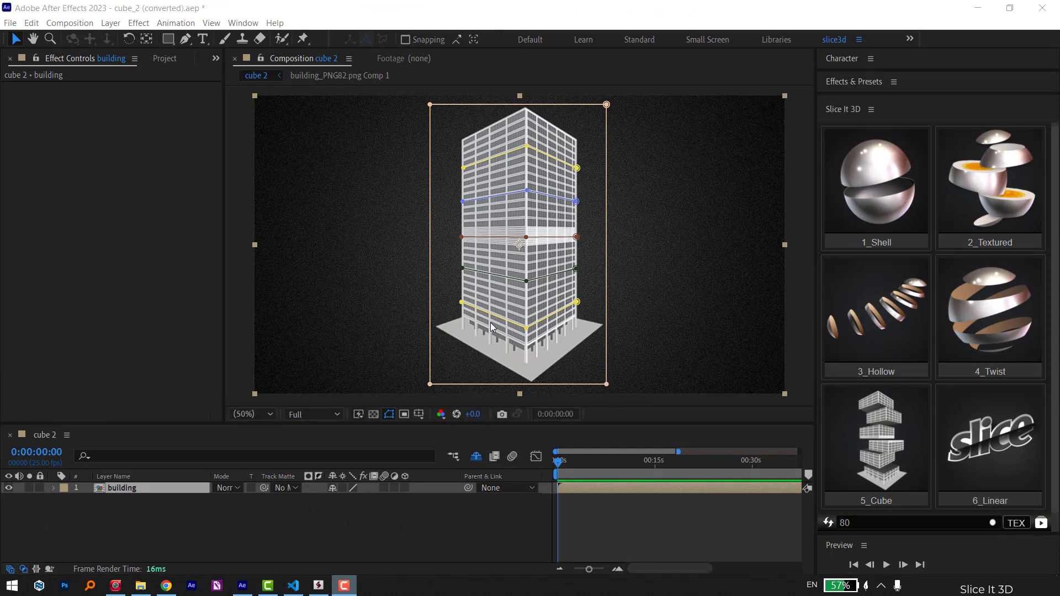
Step: Slice the white tower with the 5_Cube preset and shift its top and lower slices right
click(855, 440)
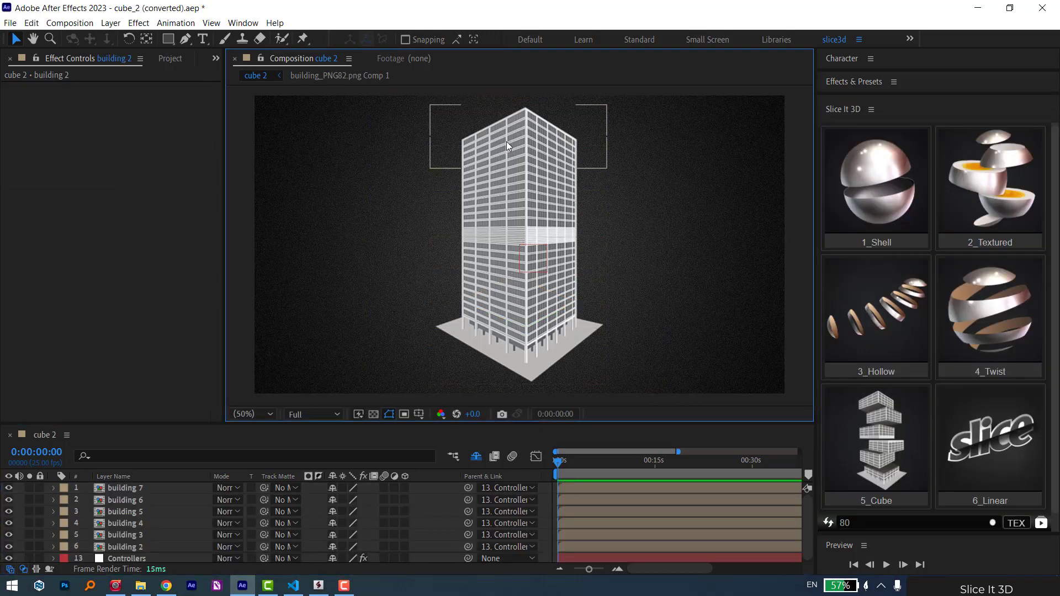
mouse_move(506, 142)
mouse_down()
mouse_move(533, 175)
mouse_move(577, 171)
mouse_up()
drag(546, 350, 591, 359)
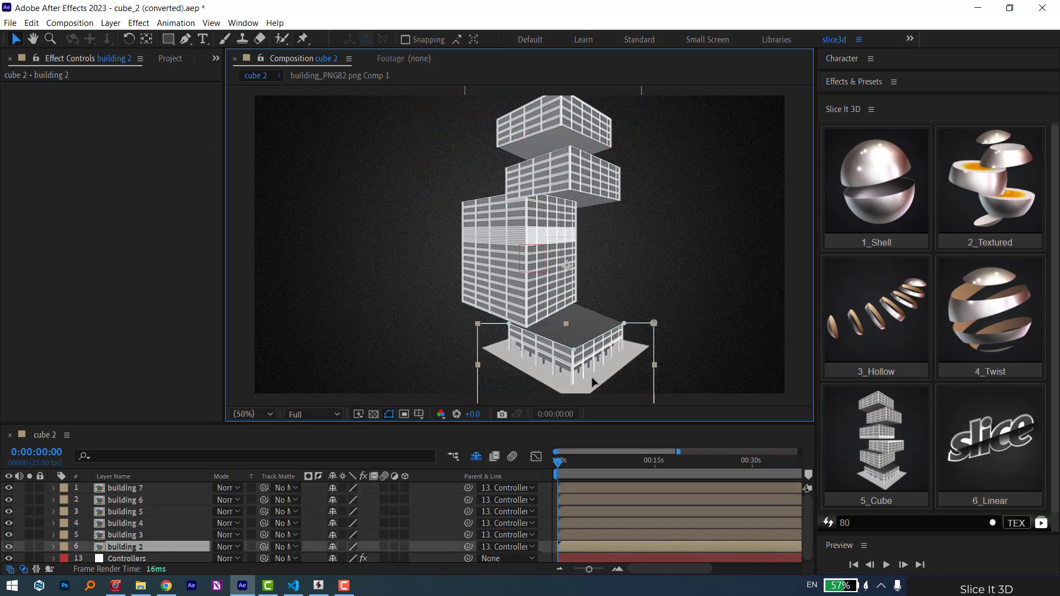
drag(542, 318, 598, 331)
Step: Push the middle, upper and bottom tower slices right, then pull one back left
drag(522, 260, 642, 265)
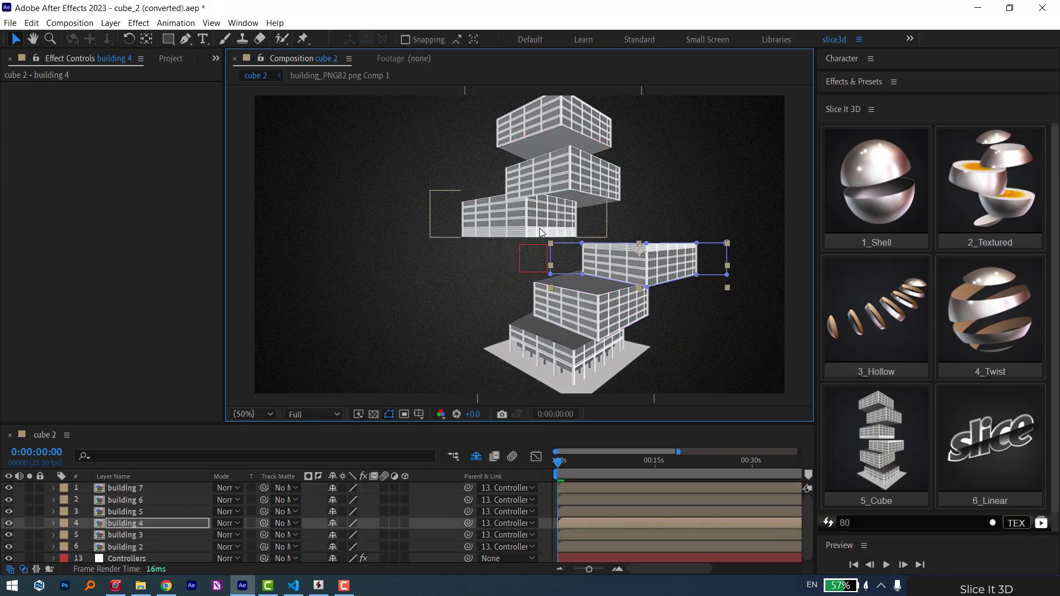
drag(538, 227, 628, 236)
drag(575, 184, 647, 182)
drag(580, 124, 637, 123)
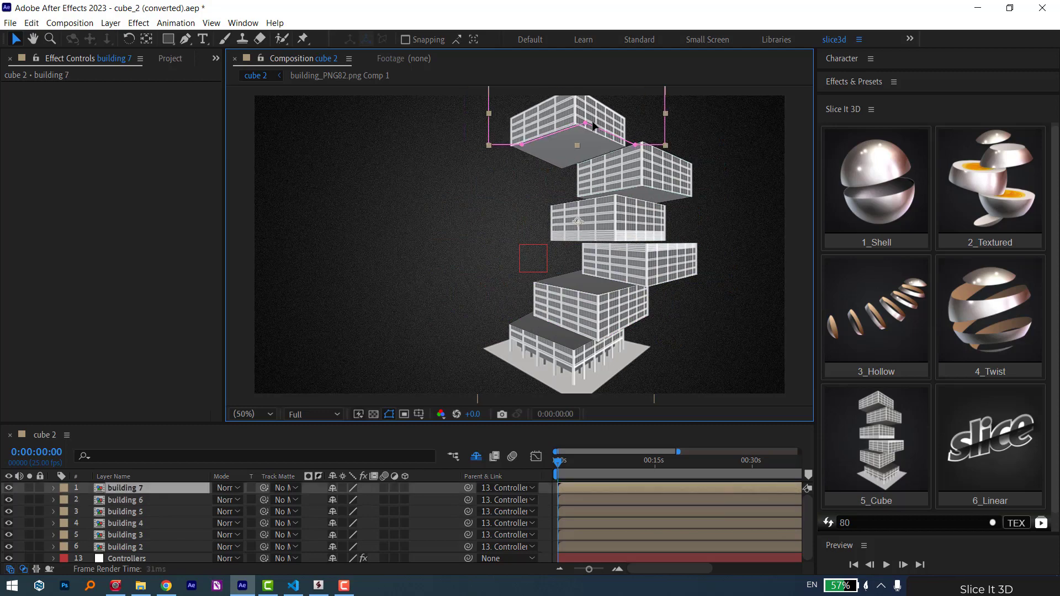
drag(611, 360, 654, 363)
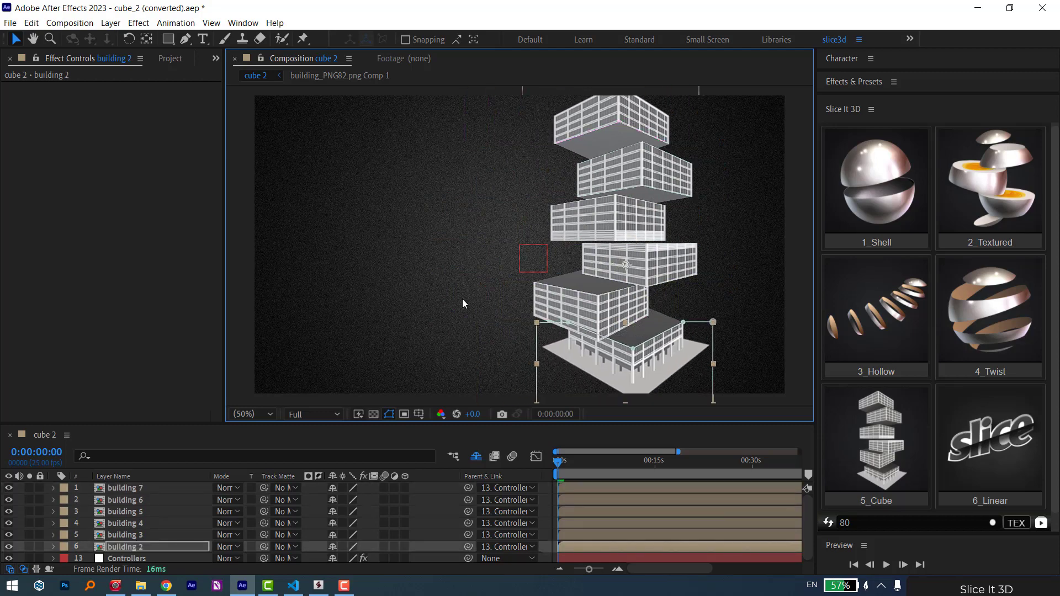
drag(647, 180, 602, 180)
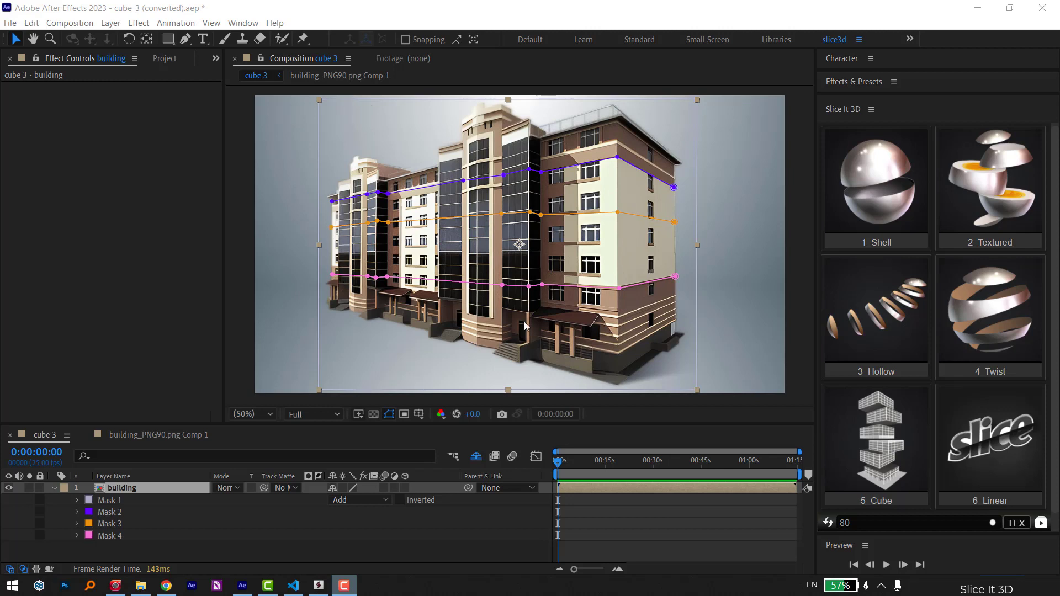
Step: Slice the apartment building along its masks with 5_Cube and drag the slices into offsets
click(873, 449)
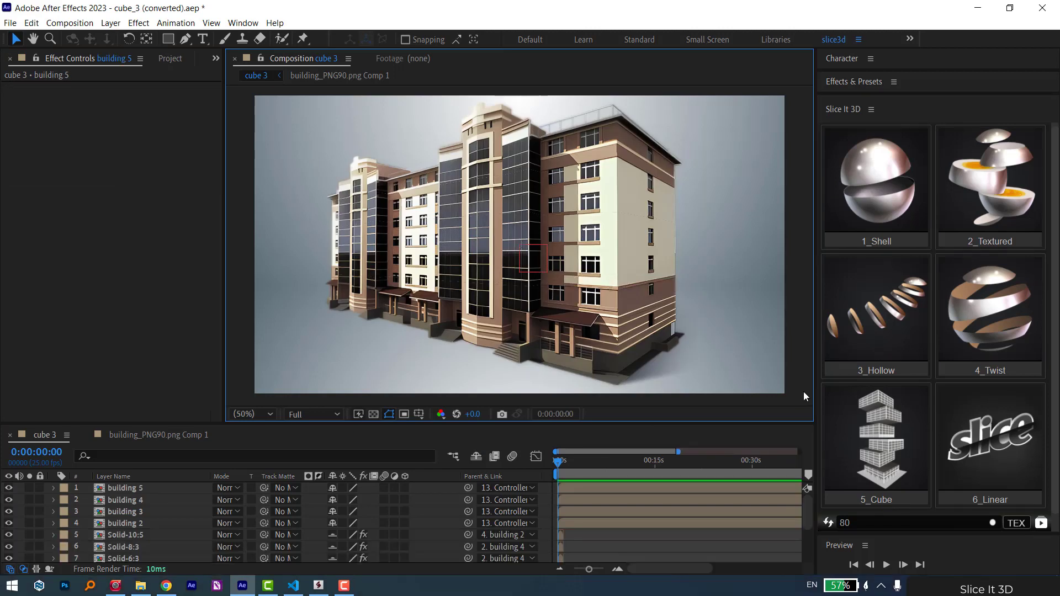
drag(567, 160, 607, 187)
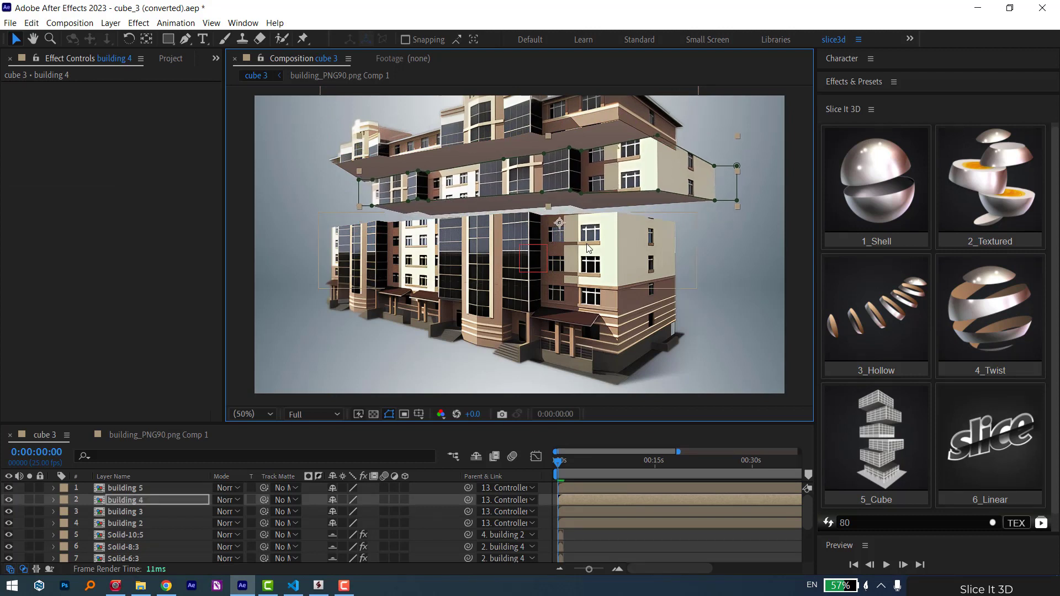
drag(552, 243, 552, 232)
mouse_move(585, 309)
mouse_down()
mouse_move(587, 341)
mouse_move(615, 359)
mouse_up()
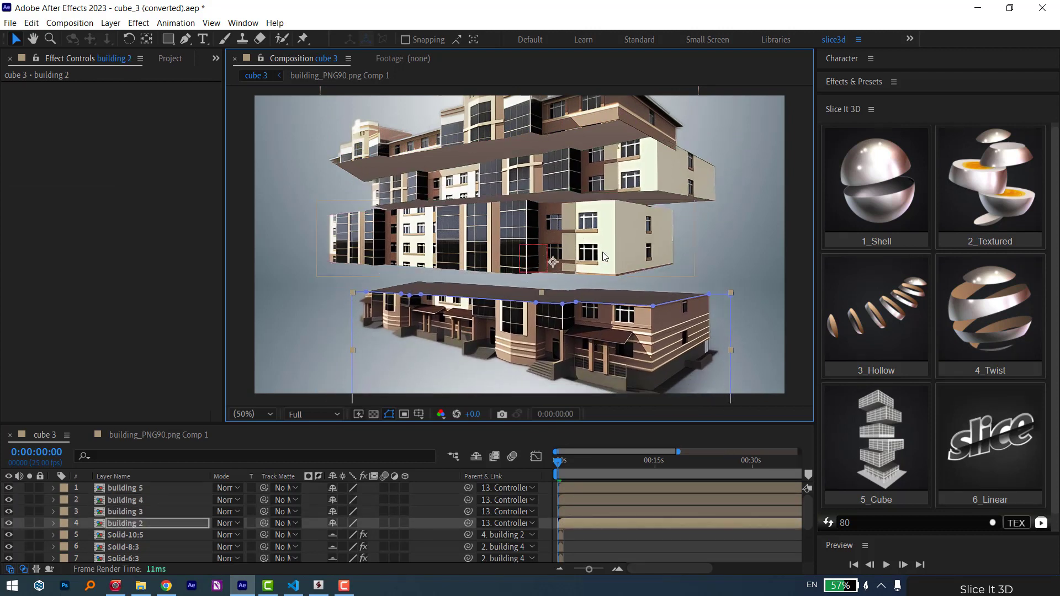
drag(602, 252, 612, 266)
drag(649, 188, 662, 205)
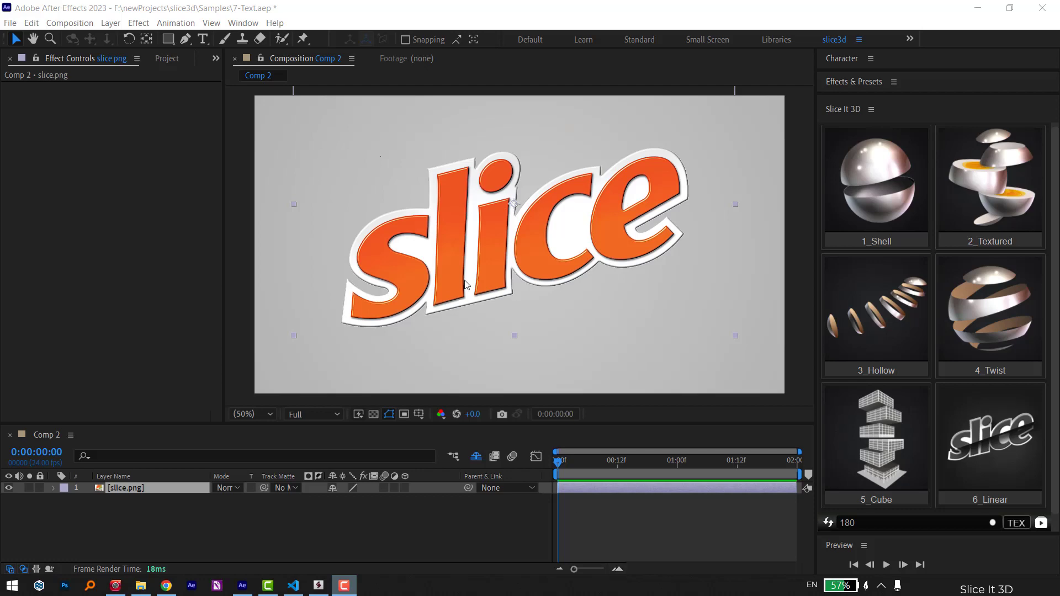
Step: Pre-compose the slice logo layer and draw a rectangle mask covering the logo
right_click(505, 238)
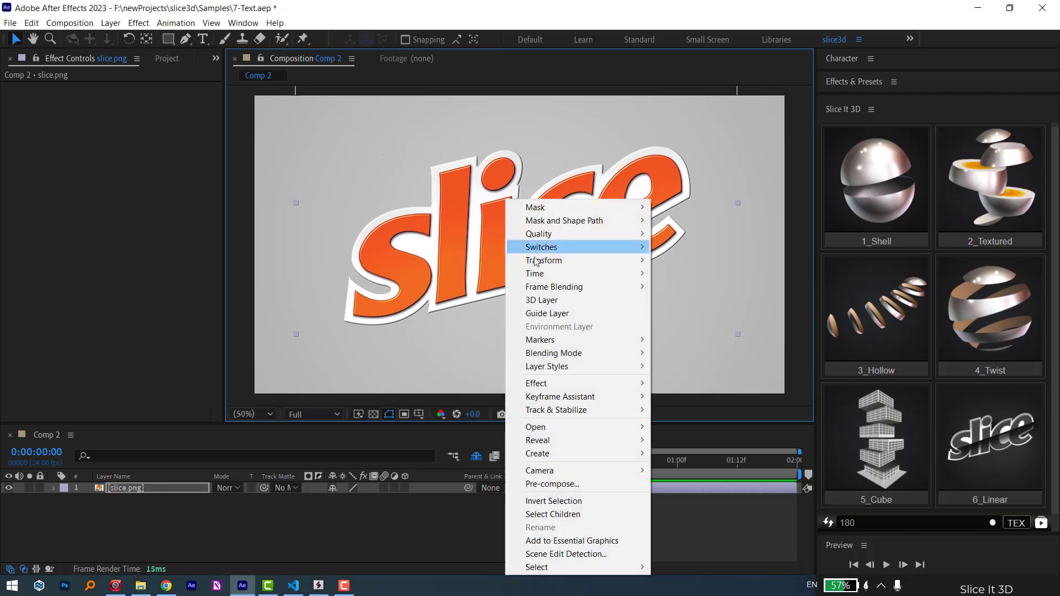
click(552, 484)
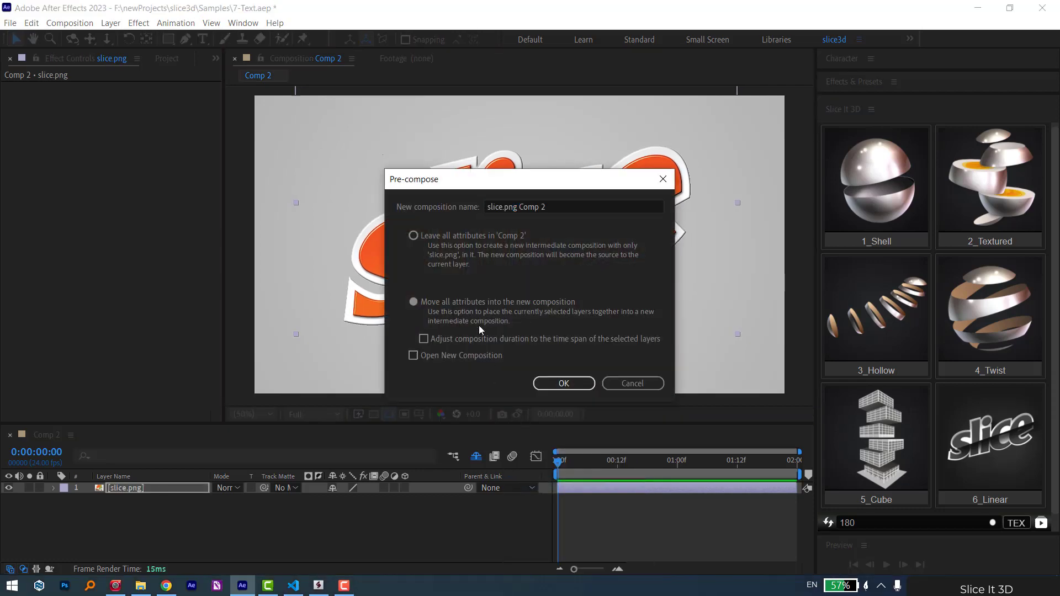
click(563, 383)
key(q)
drag(319, 133, 390, 195)
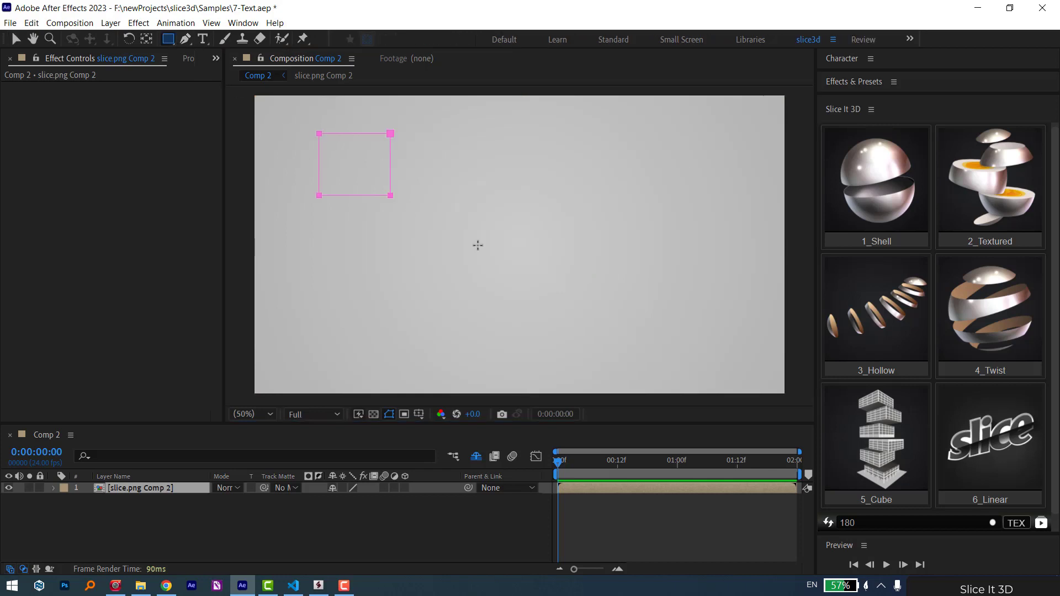
drag(478, 245, 711, 337)
Step: Draw a diagonal Pen cut line across the logo from right to left
click(186, 39)
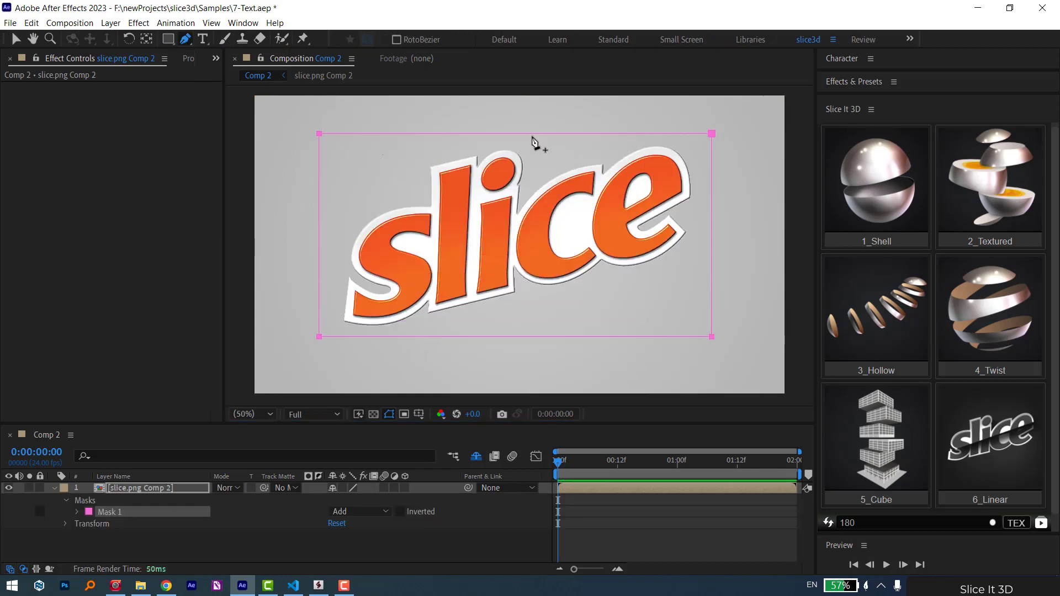
click(690, 179)
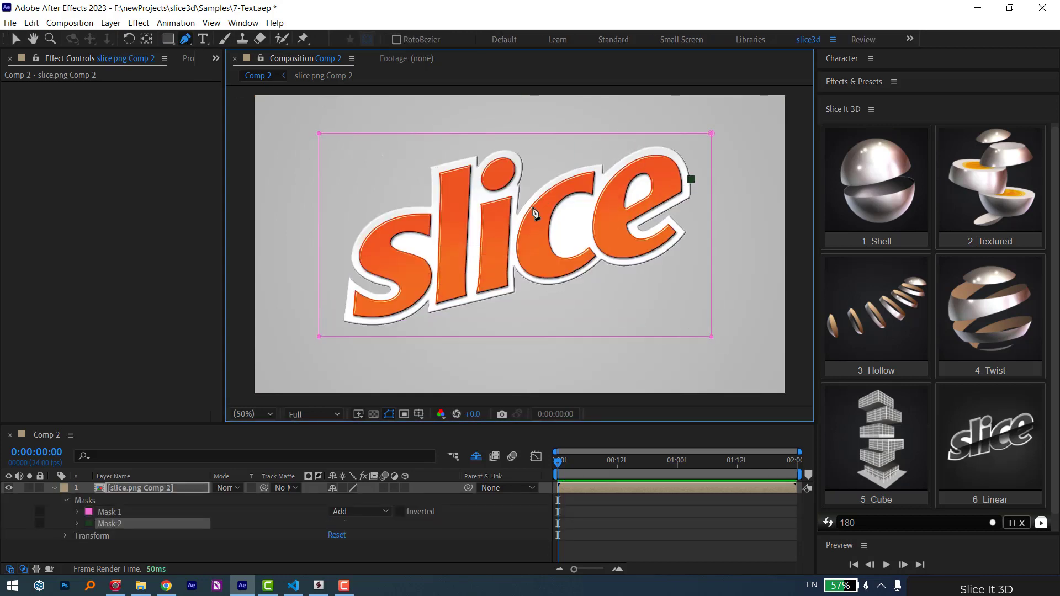
click(352, 261)
key(v)
click(547, 313)
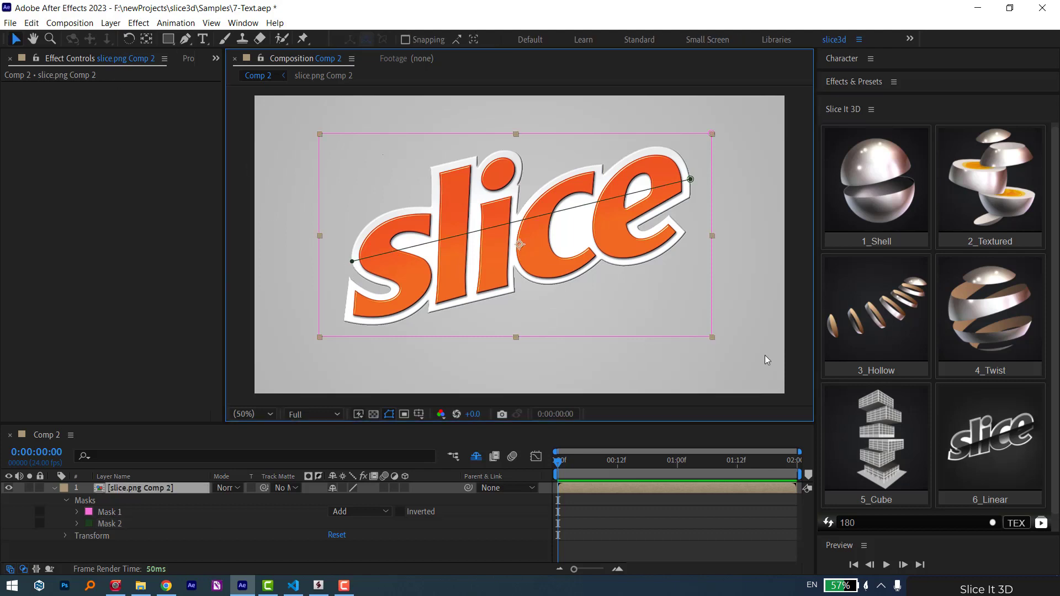
Step: Slice the logo with 6_Linear and set Controllers shadow opacity to 95, adjusting distance and softness
click(984, 441)
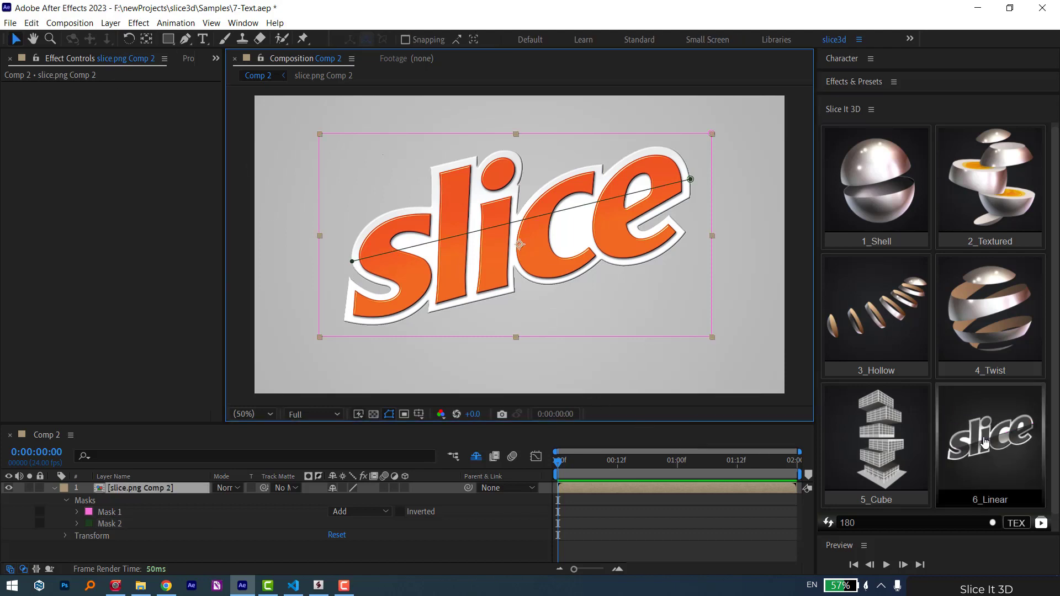
click(607, 187)
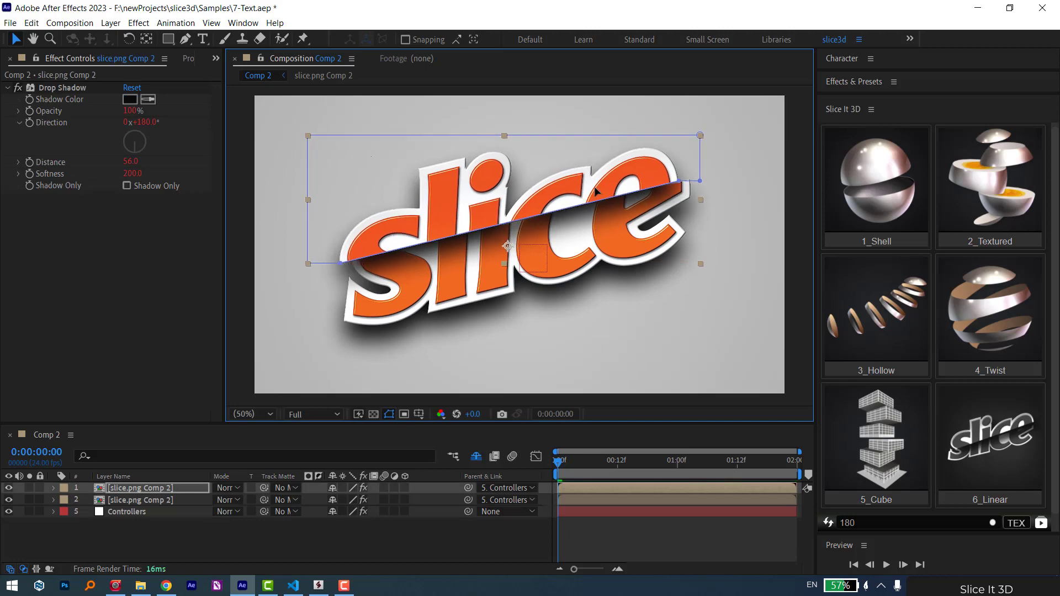
click(784, 368)
click(148, 512)
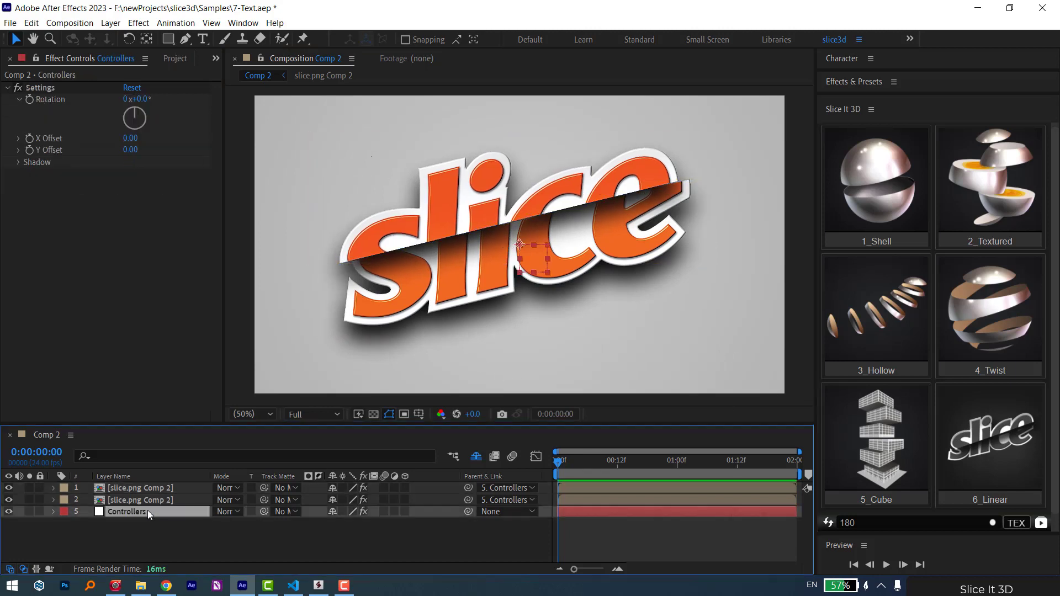
click(18, 162)
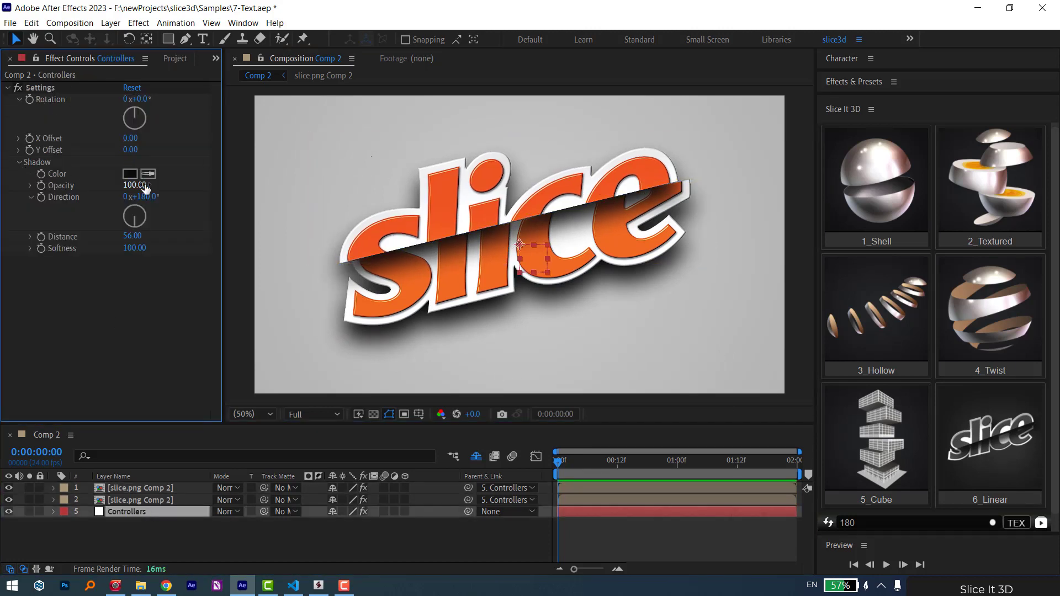
drag(131, 185, 172, 189)
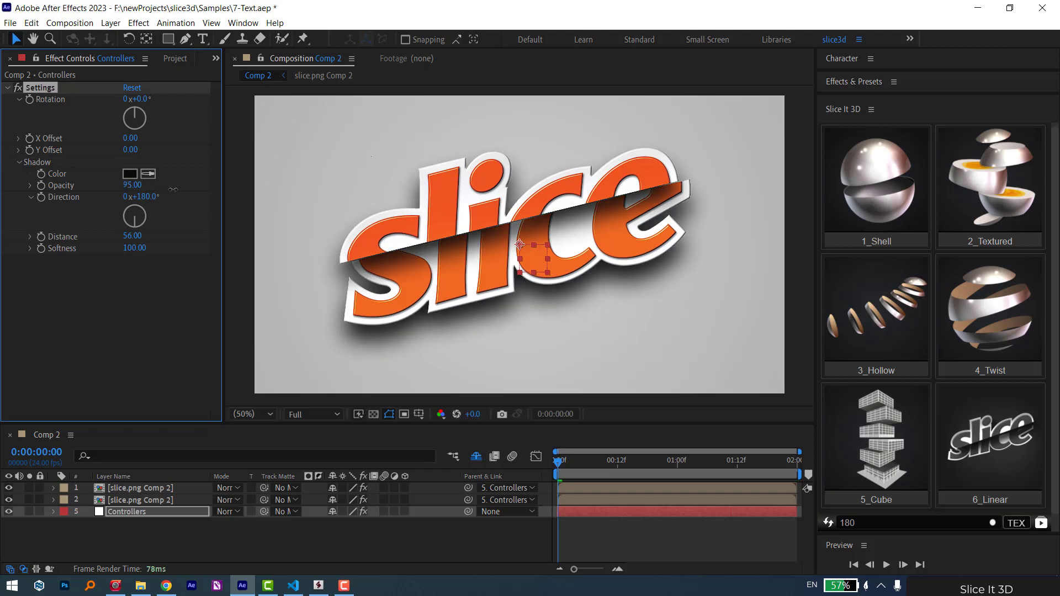
drag(127, 244, 137, 252)
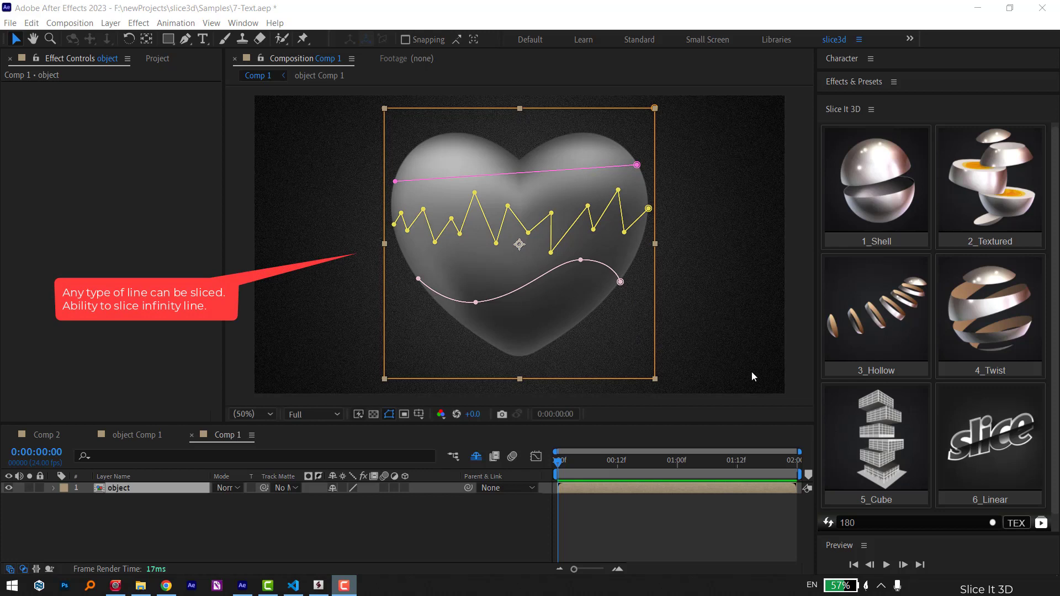
Step: Slice the heart with the 6_Linear preset and select each resulting slice to check it
click(993, 456)
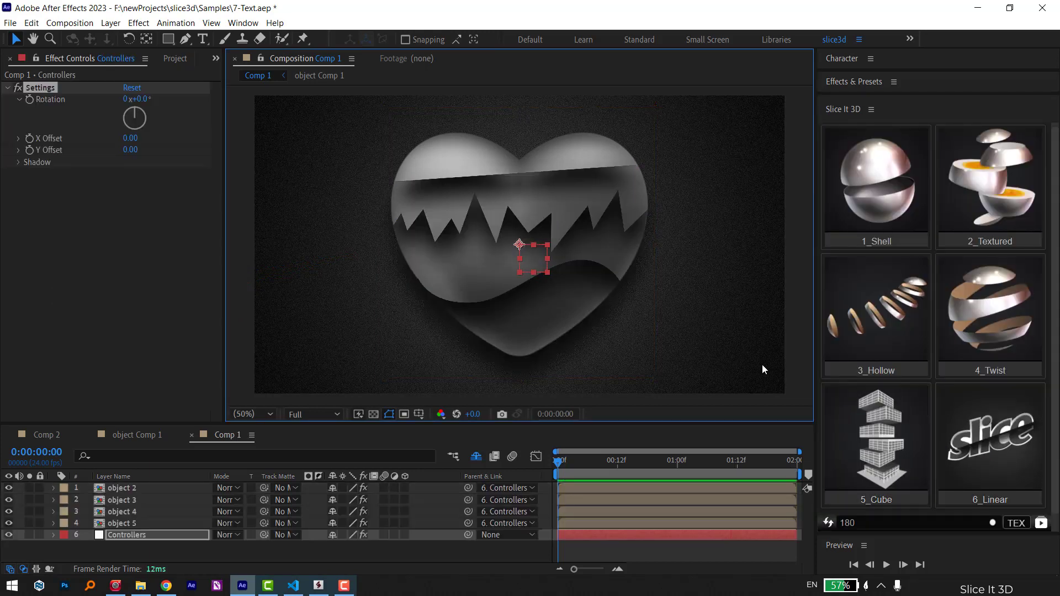
click(580, 172)
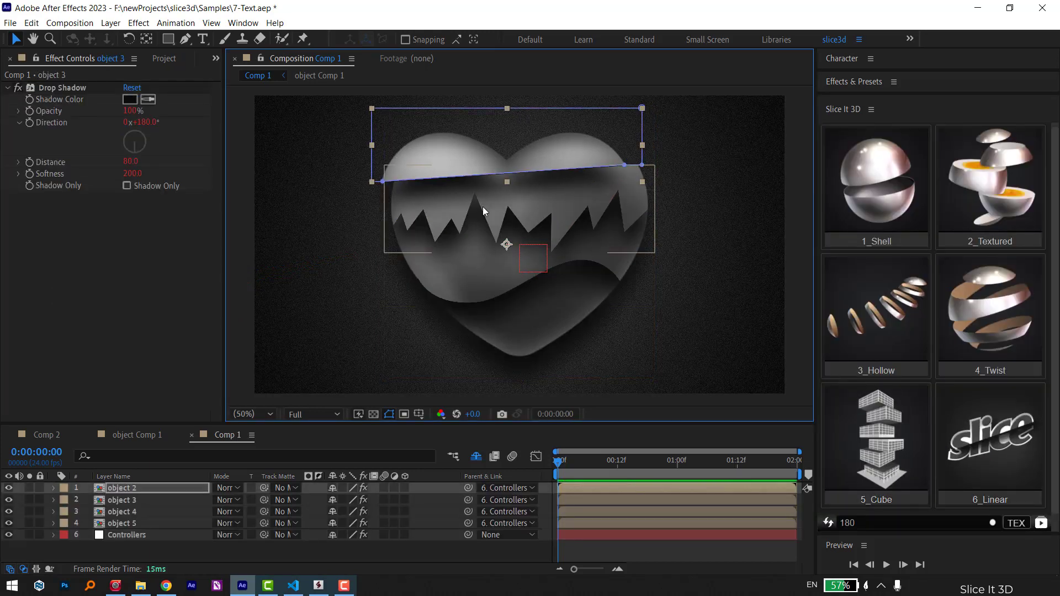
click(482, 207)
click(614, 267)
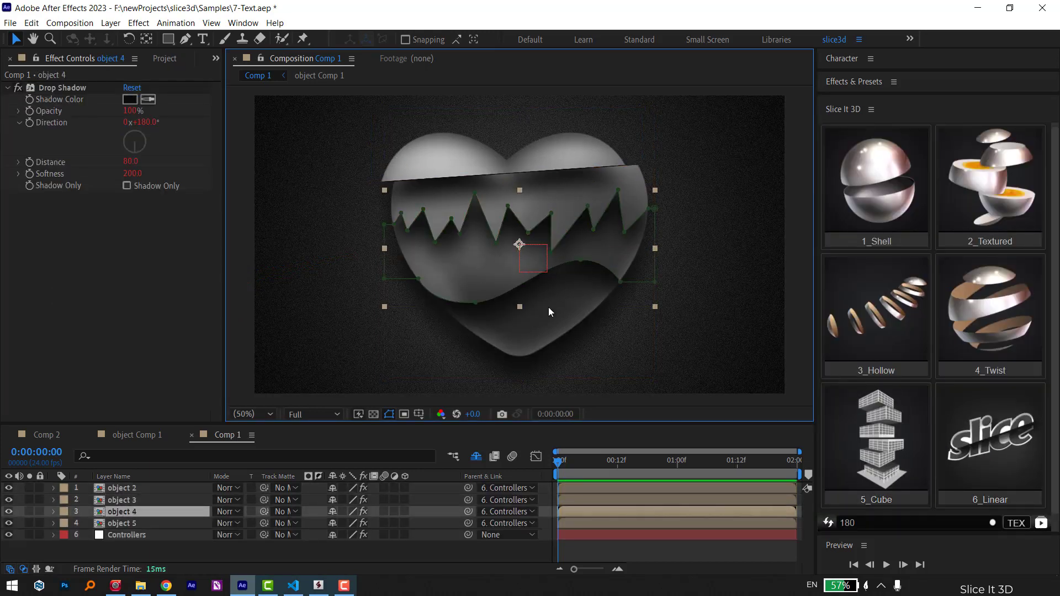
click(518, 323)
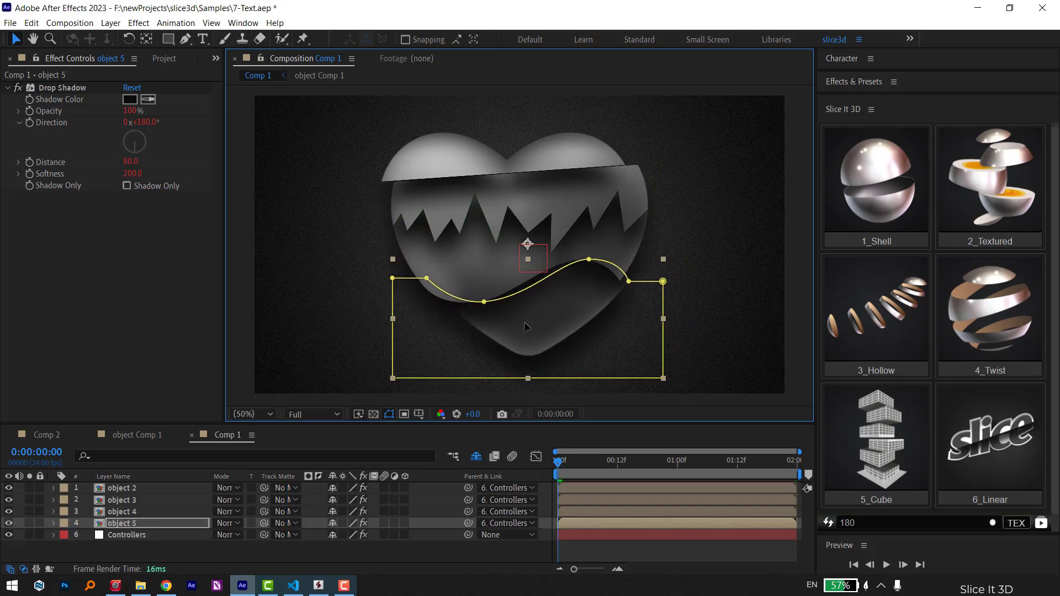
click(734, 276)
Step: Nudge the heart's top piece slightly right, then deselect all slices
click(435, 175)
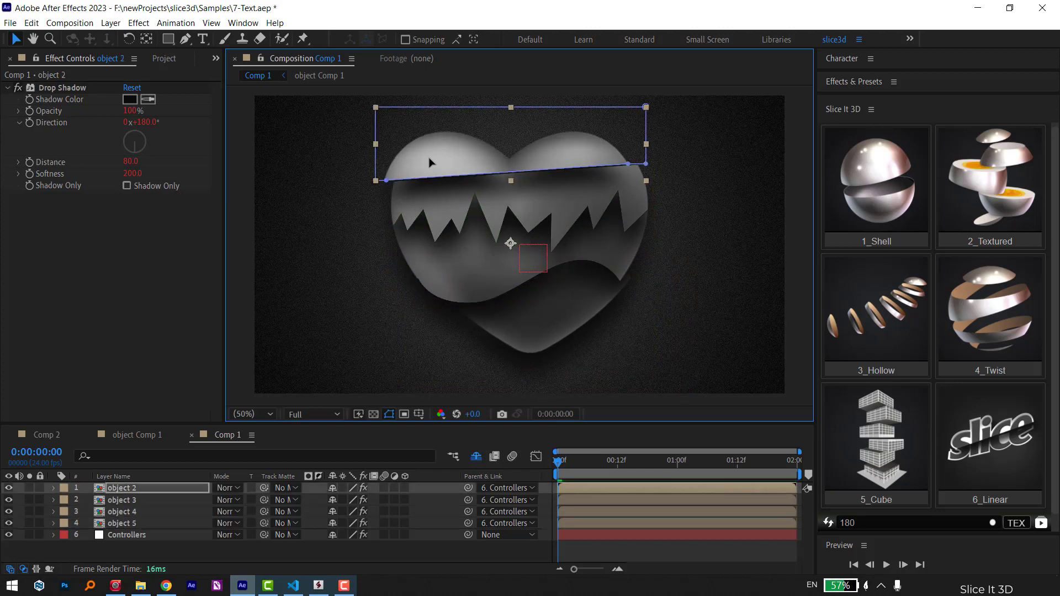
drag(433, 162, 444, 163)
click(624, 287)
click(740, 345)
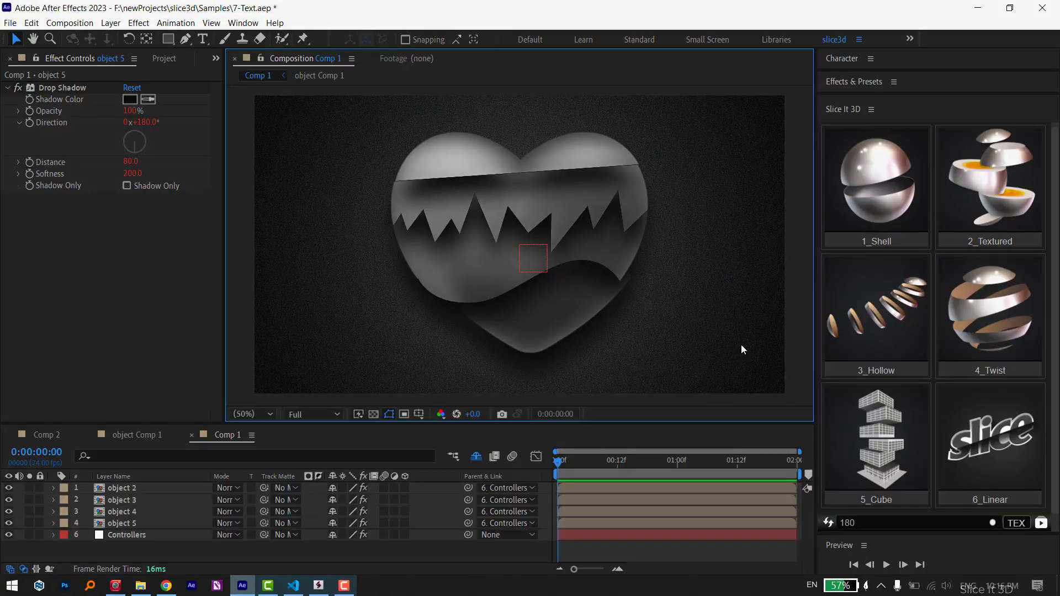